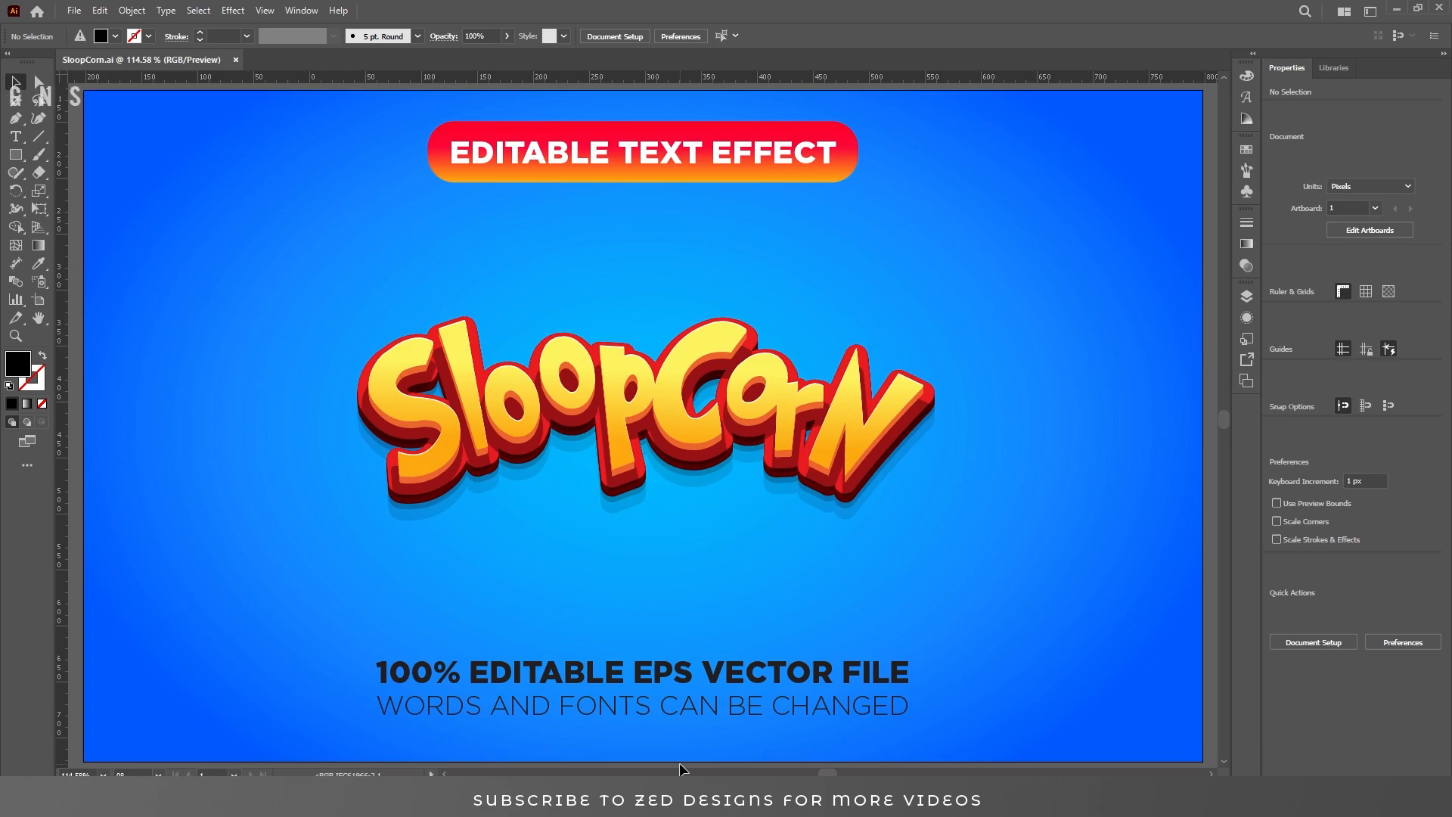
# Delete the existing SloopCorn text effect and create new point text reading "SloopCorn" in its place
pyautogui.click(620, 459)
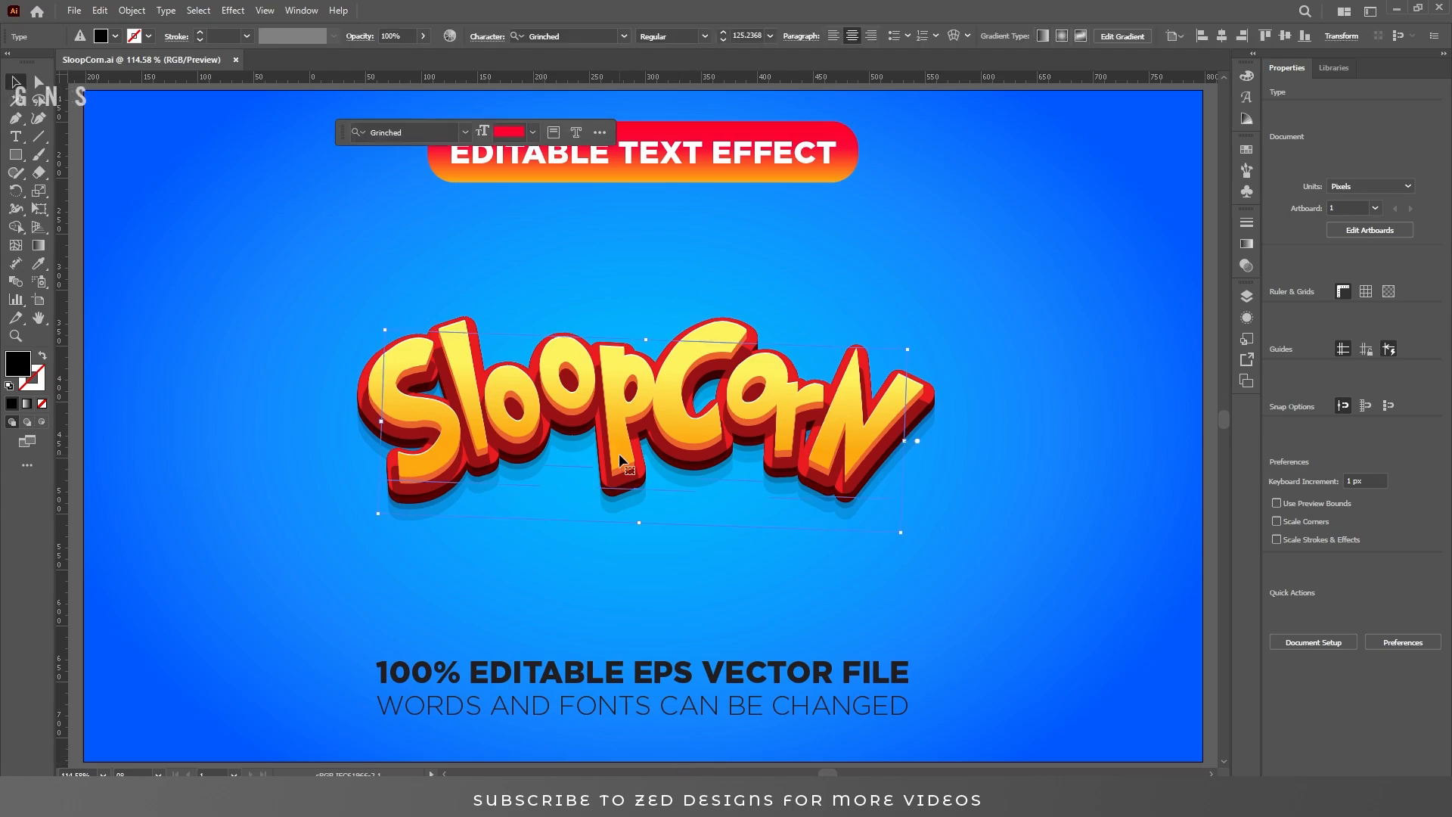
pyautogui.press('Delete')
pyautogui.press('t')
pyautogui.click(579, 399)
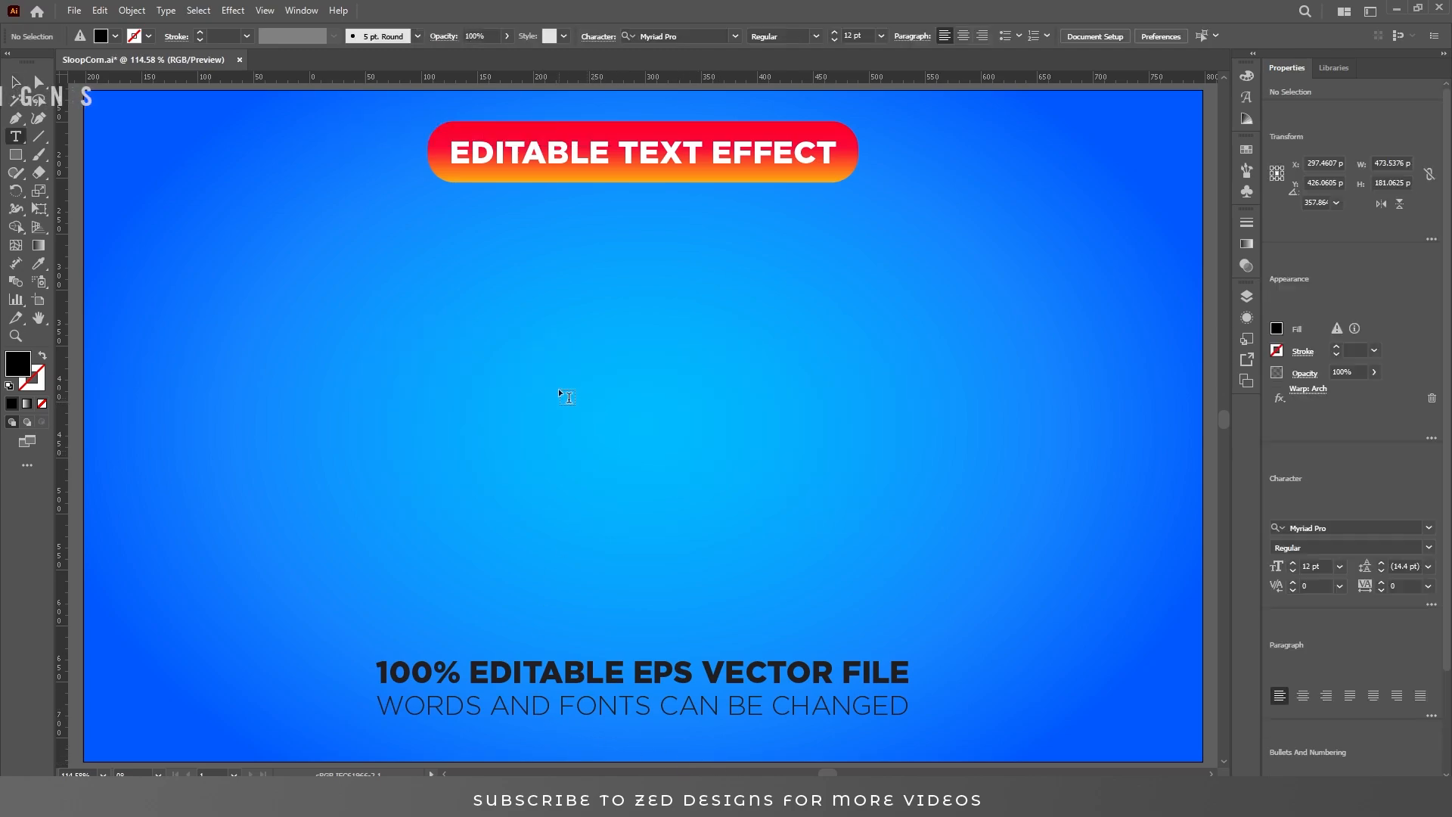
pyautogui.write('S')
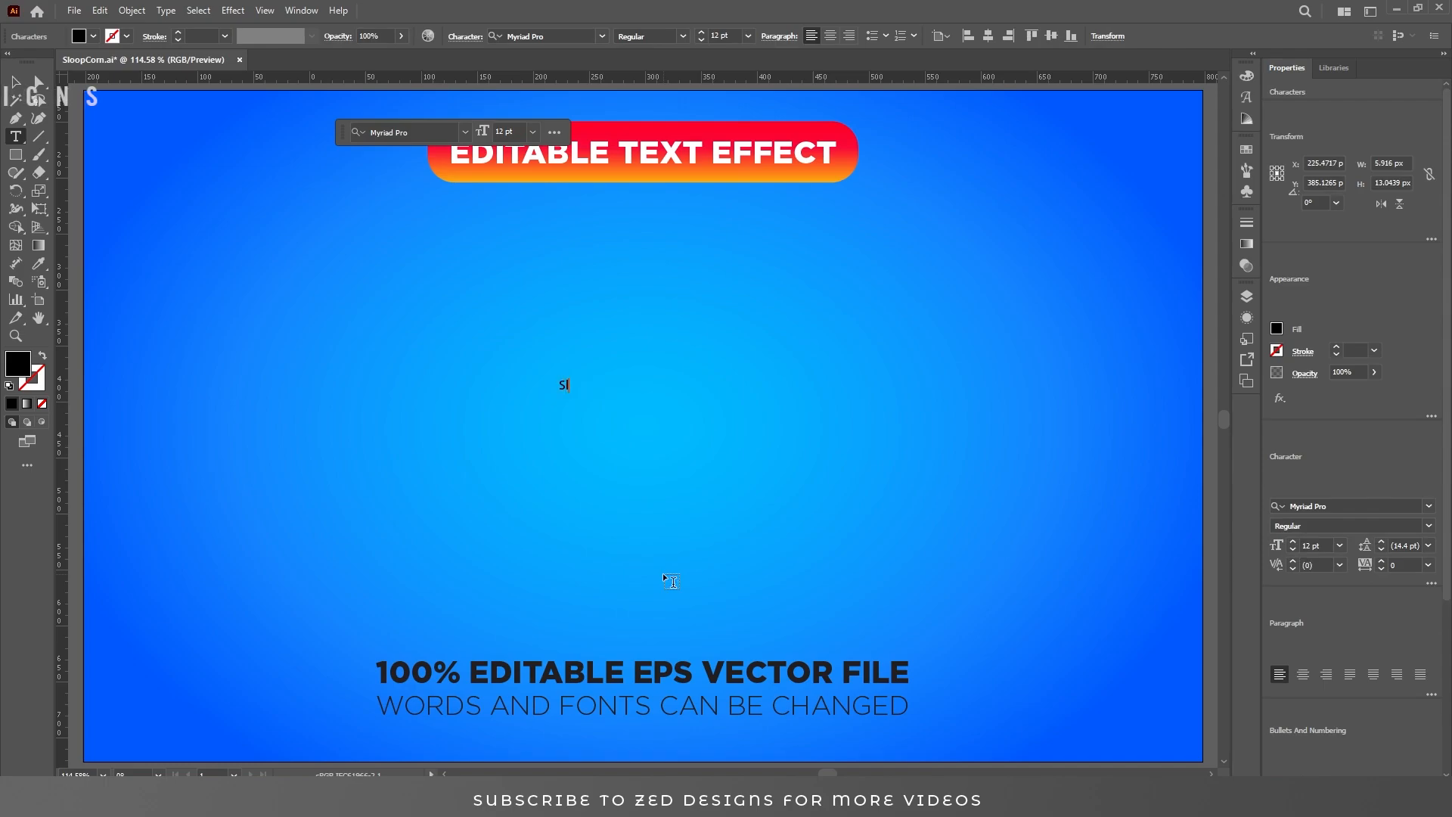
pyautogui.write('loo')
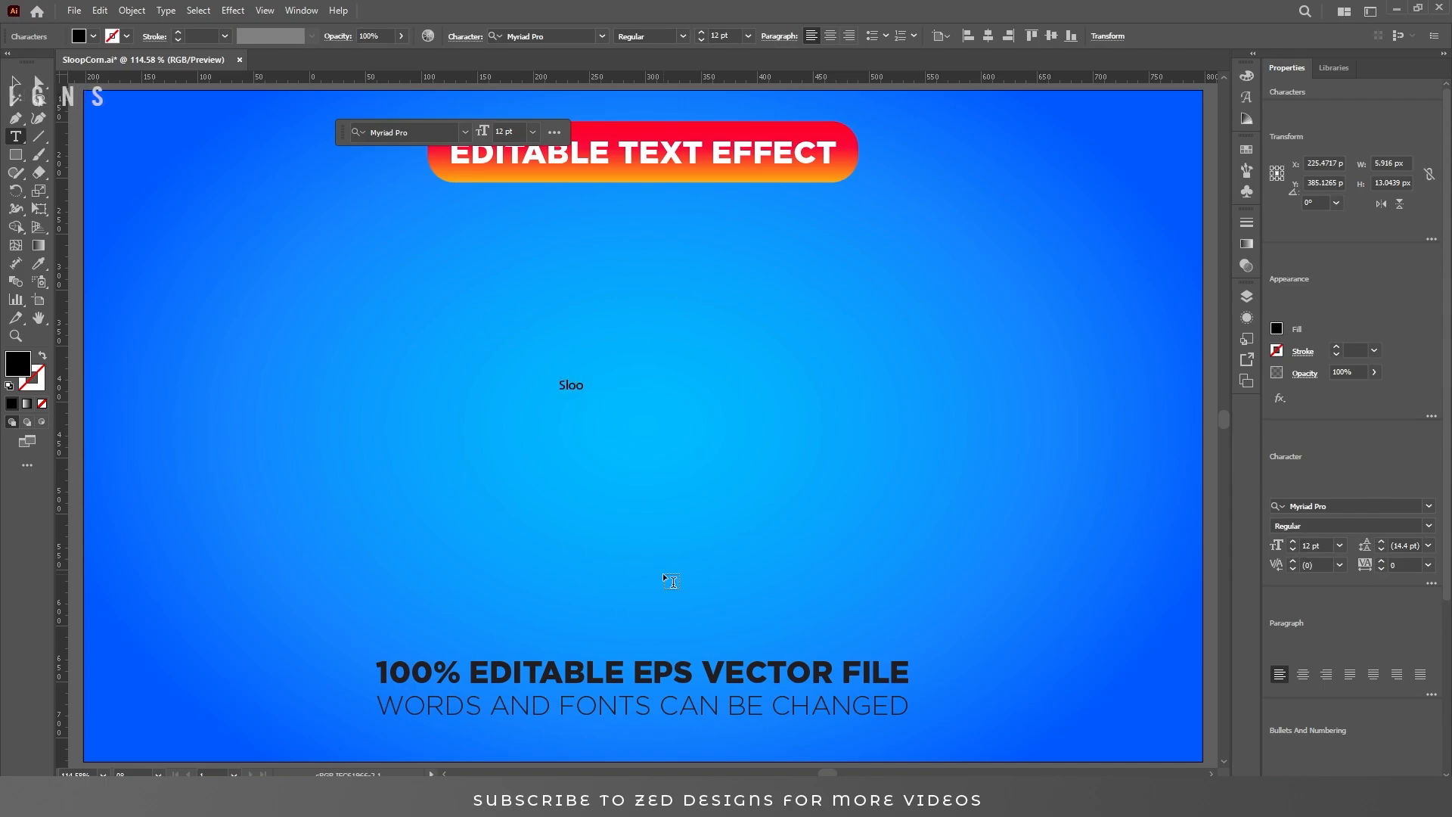
pyautogui.write('p')
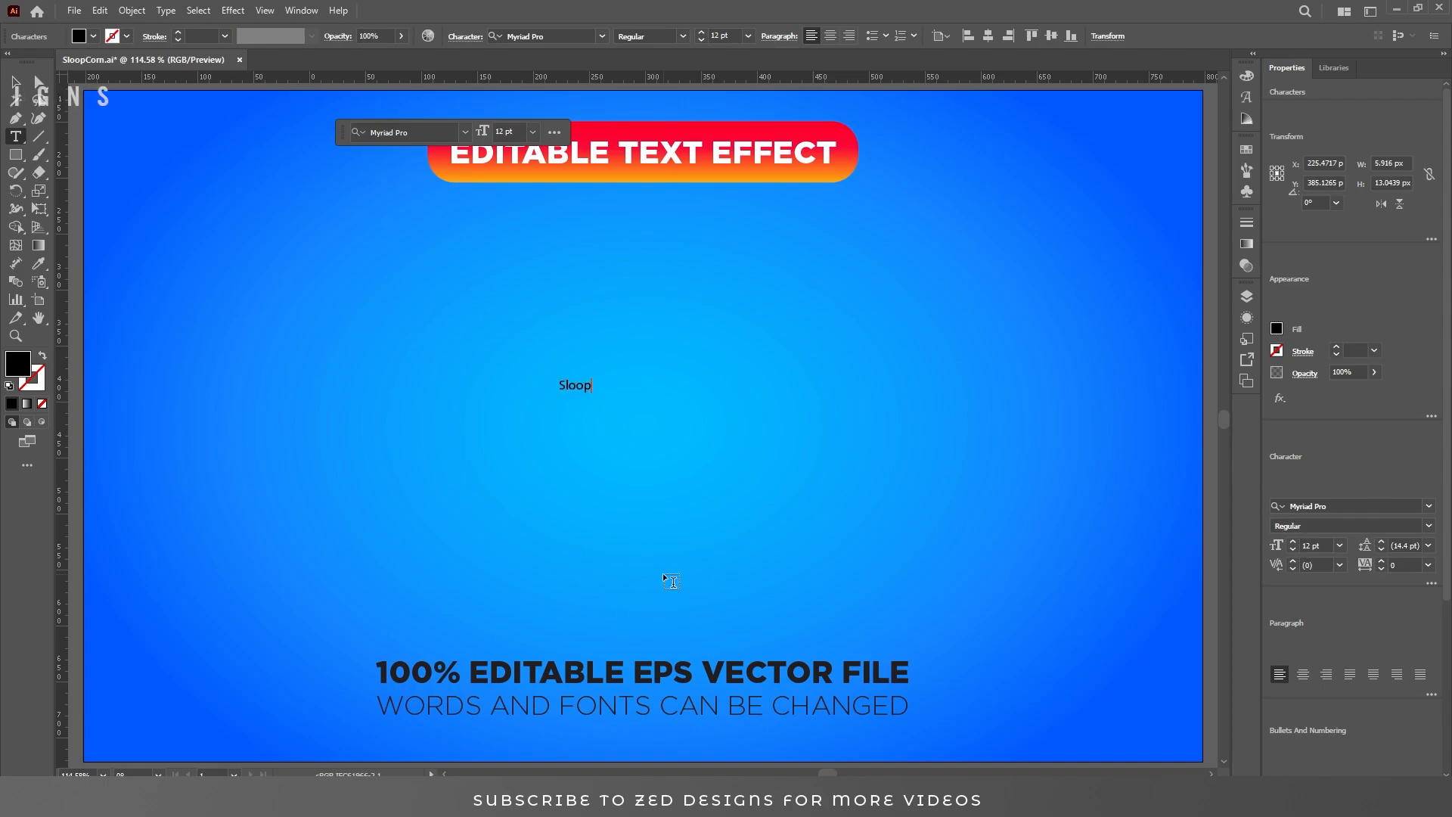
pyautogui.write('Com')
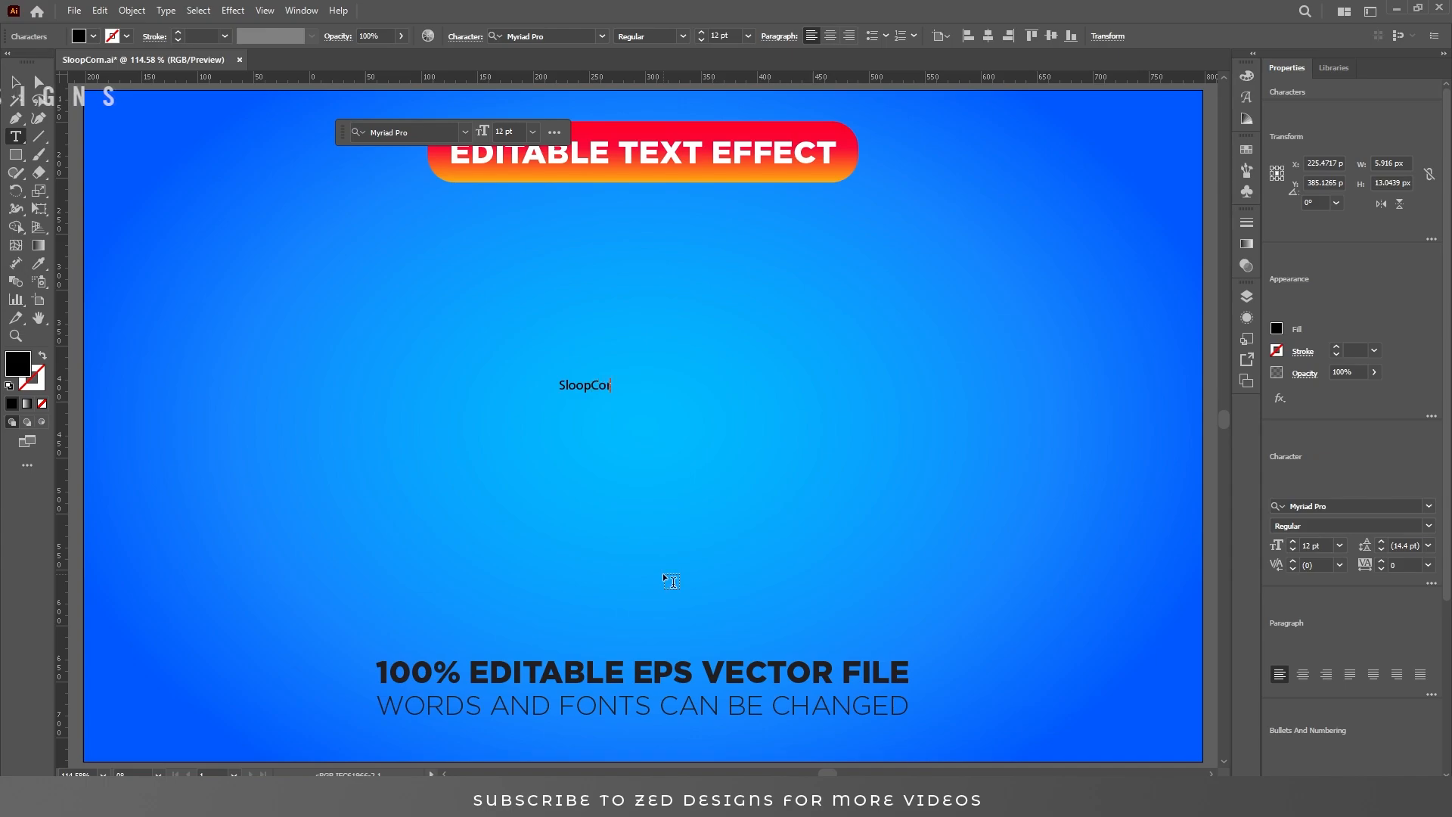
pyautogui.press('Escape')
# Set the SloopCorn text's font to Grinched and its size to 125 pt
pyautogui.click(582, 38)
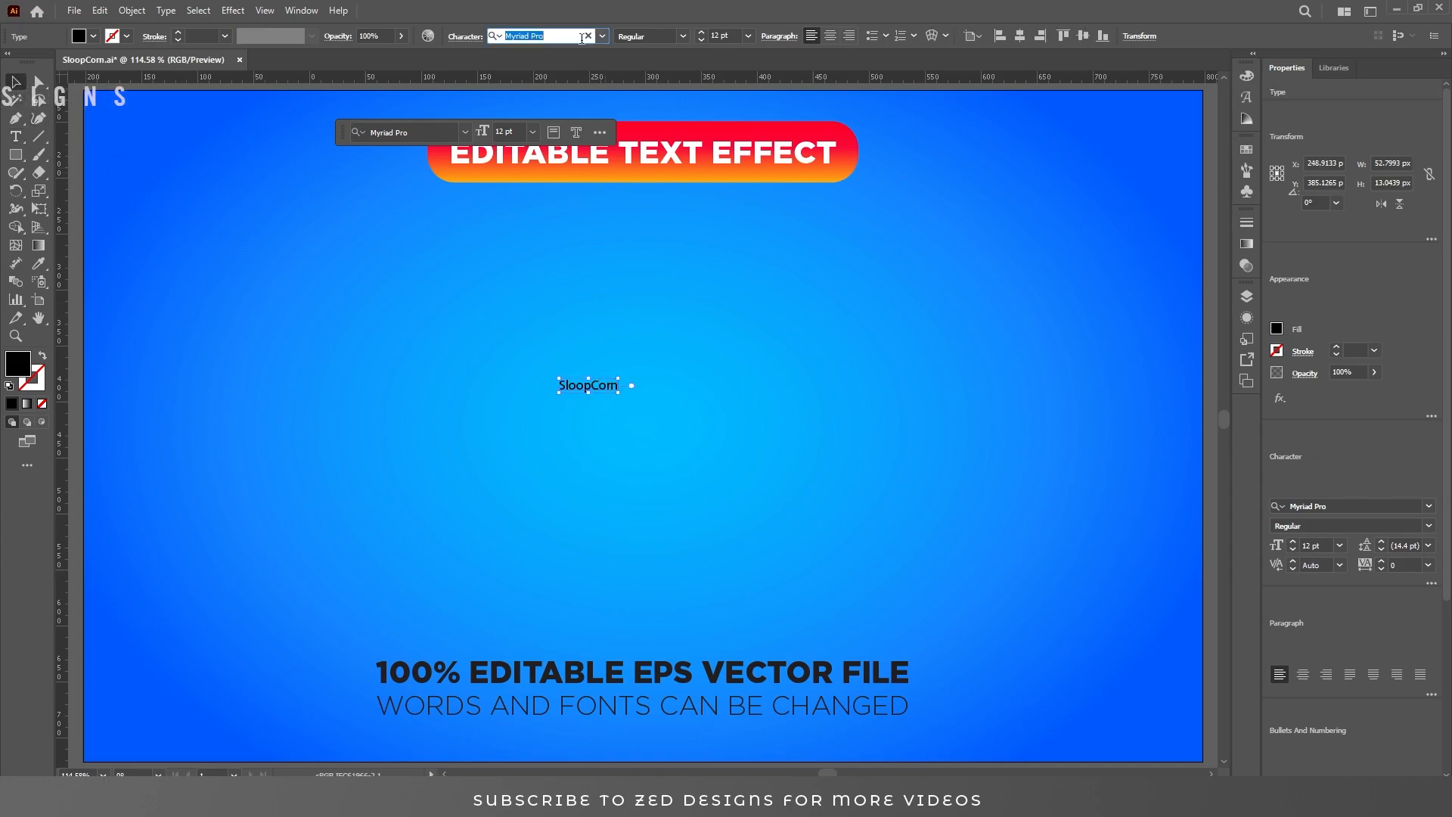
pyautogui.write('Gi')
pyautogui.press('BackSpace')
pyautogui.write('ri')
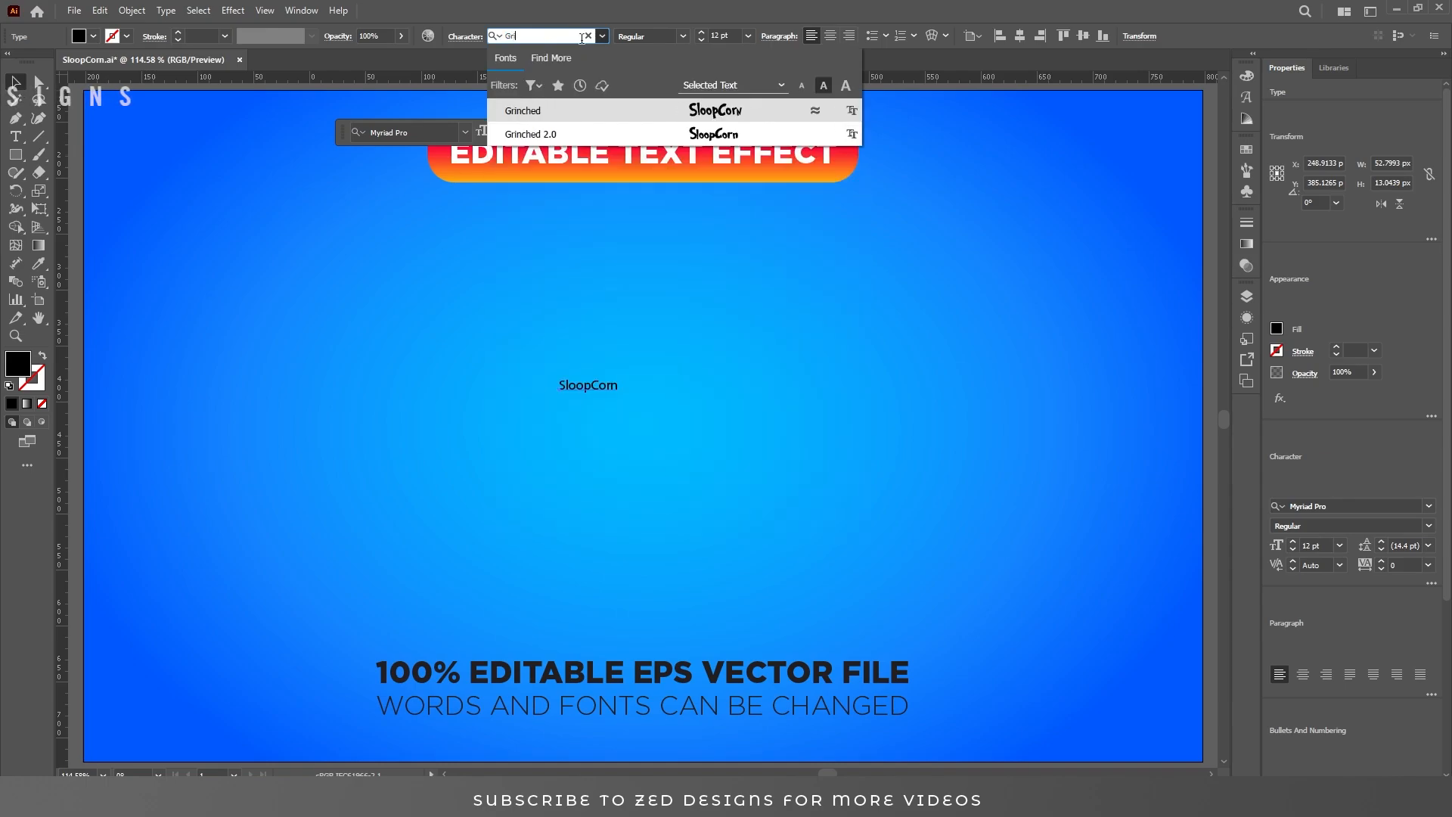
pyautogui.click(576, 112)
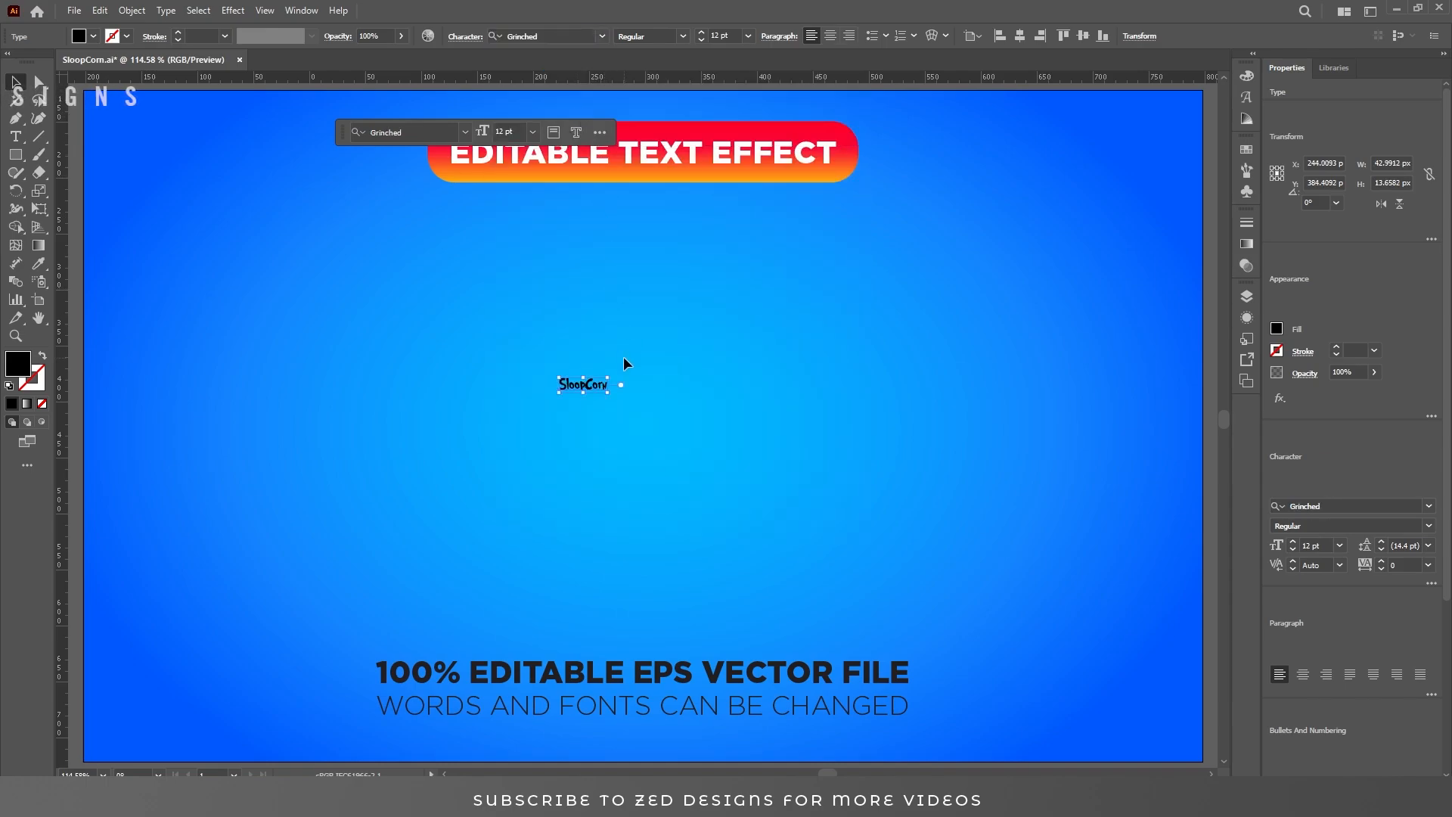
pyautogui.click(724, 35)
pyautogui.write('125')
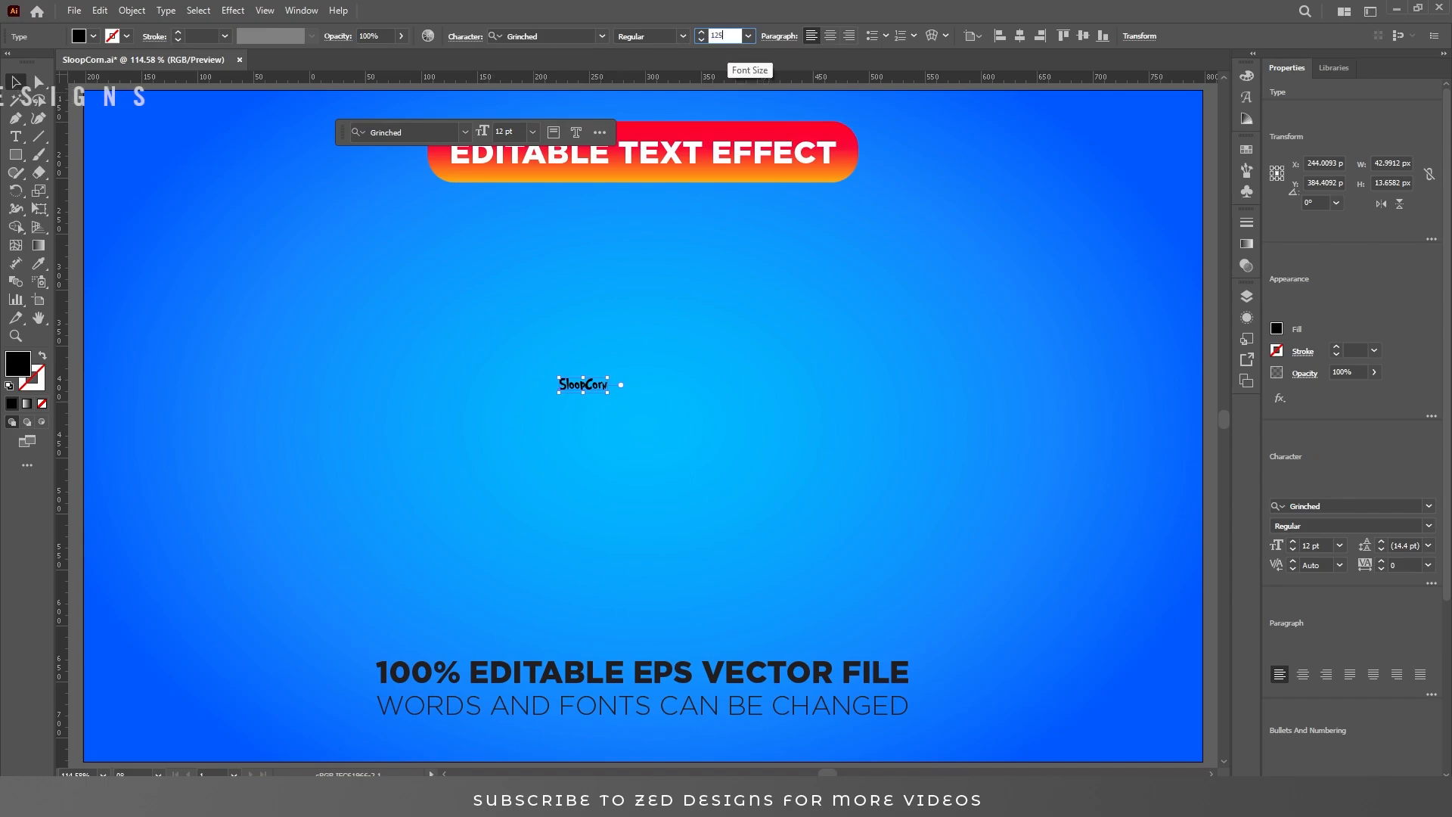
pyautogui.press('Return')
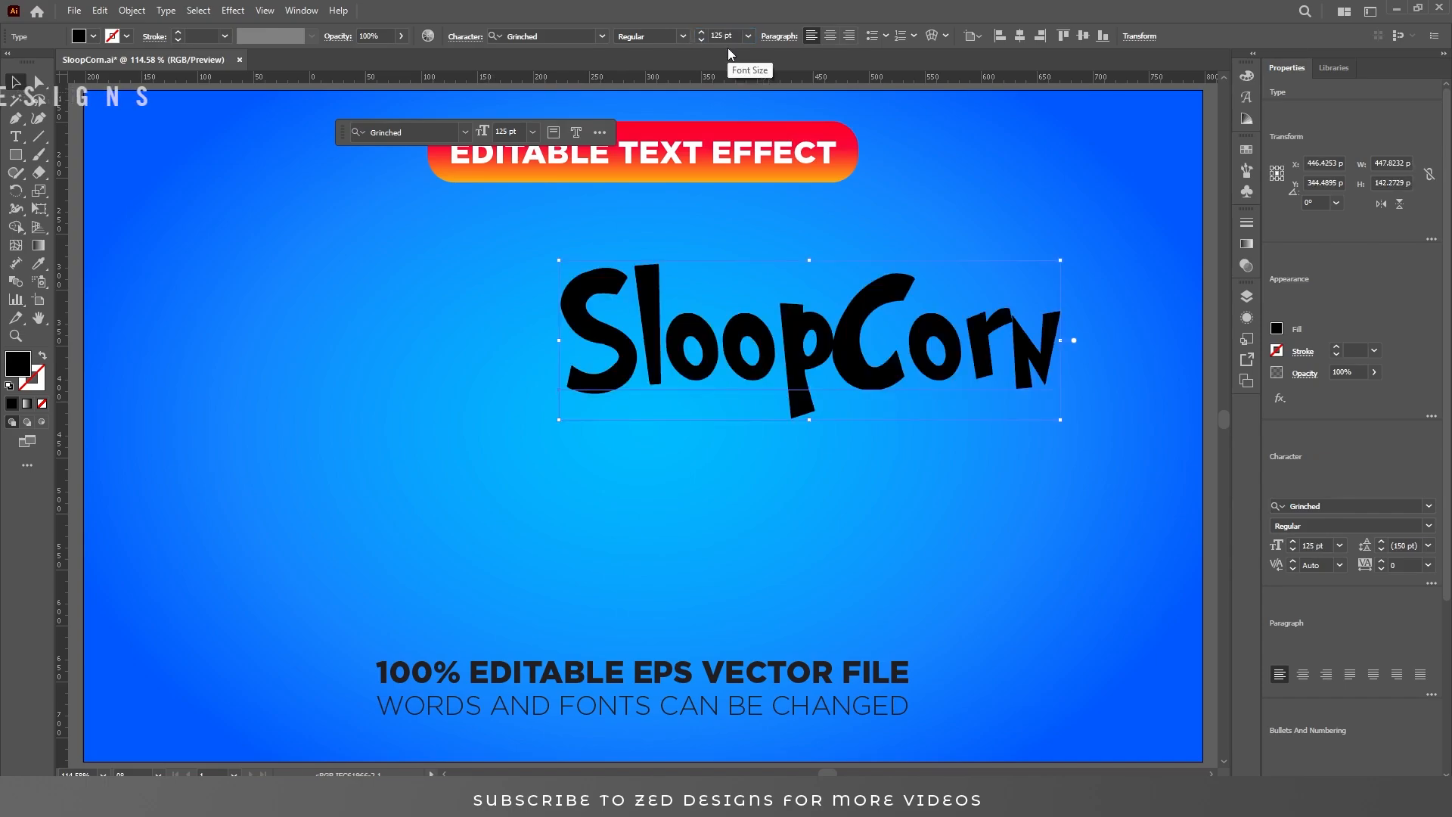
# Center-align the text's paragraph and center the text horizontally and vertically on the artboard
pyautogui.click(829, 36)
pyautogui.click(1019, 36)
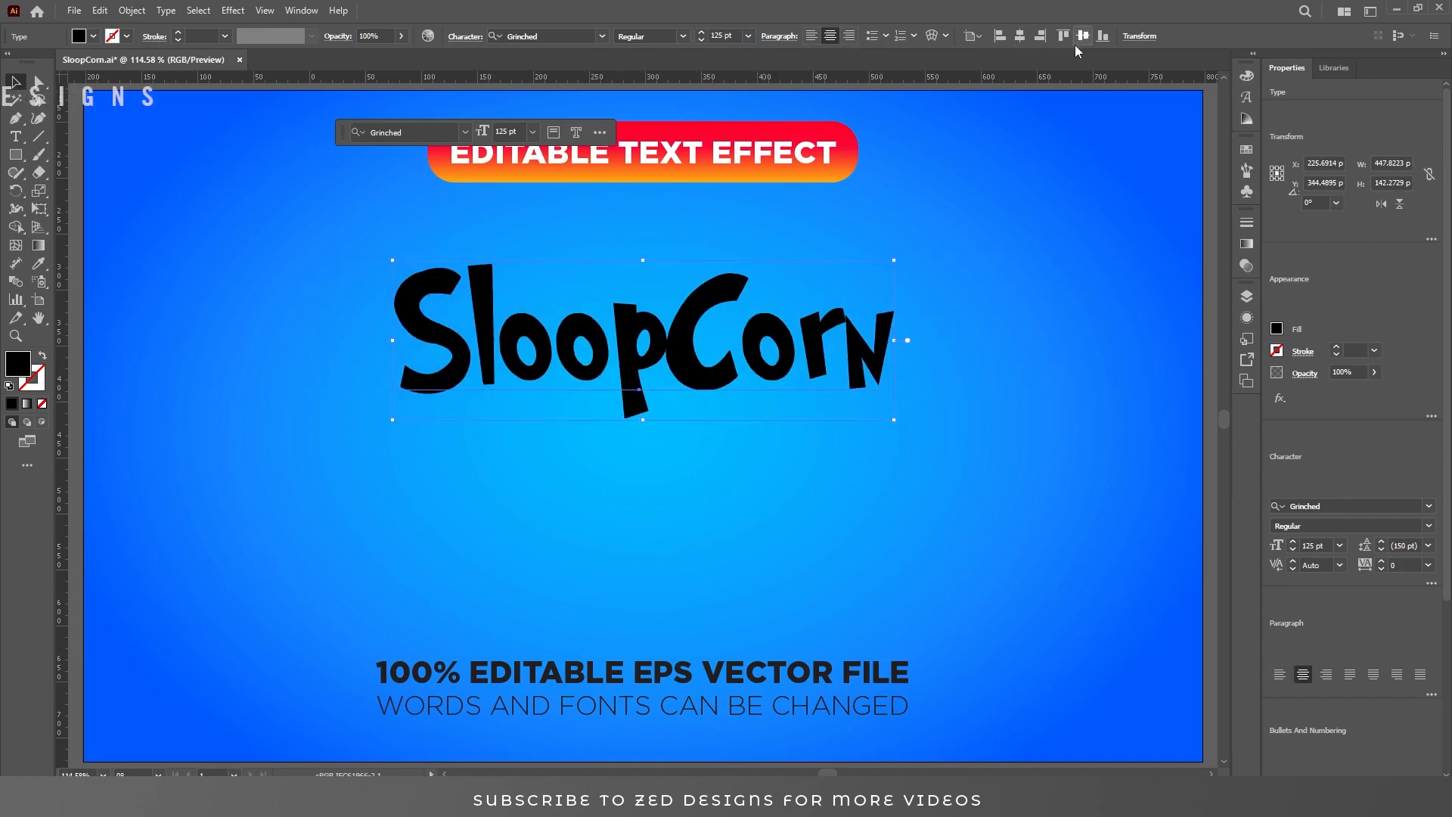
pyautogui.click(1081, 36)
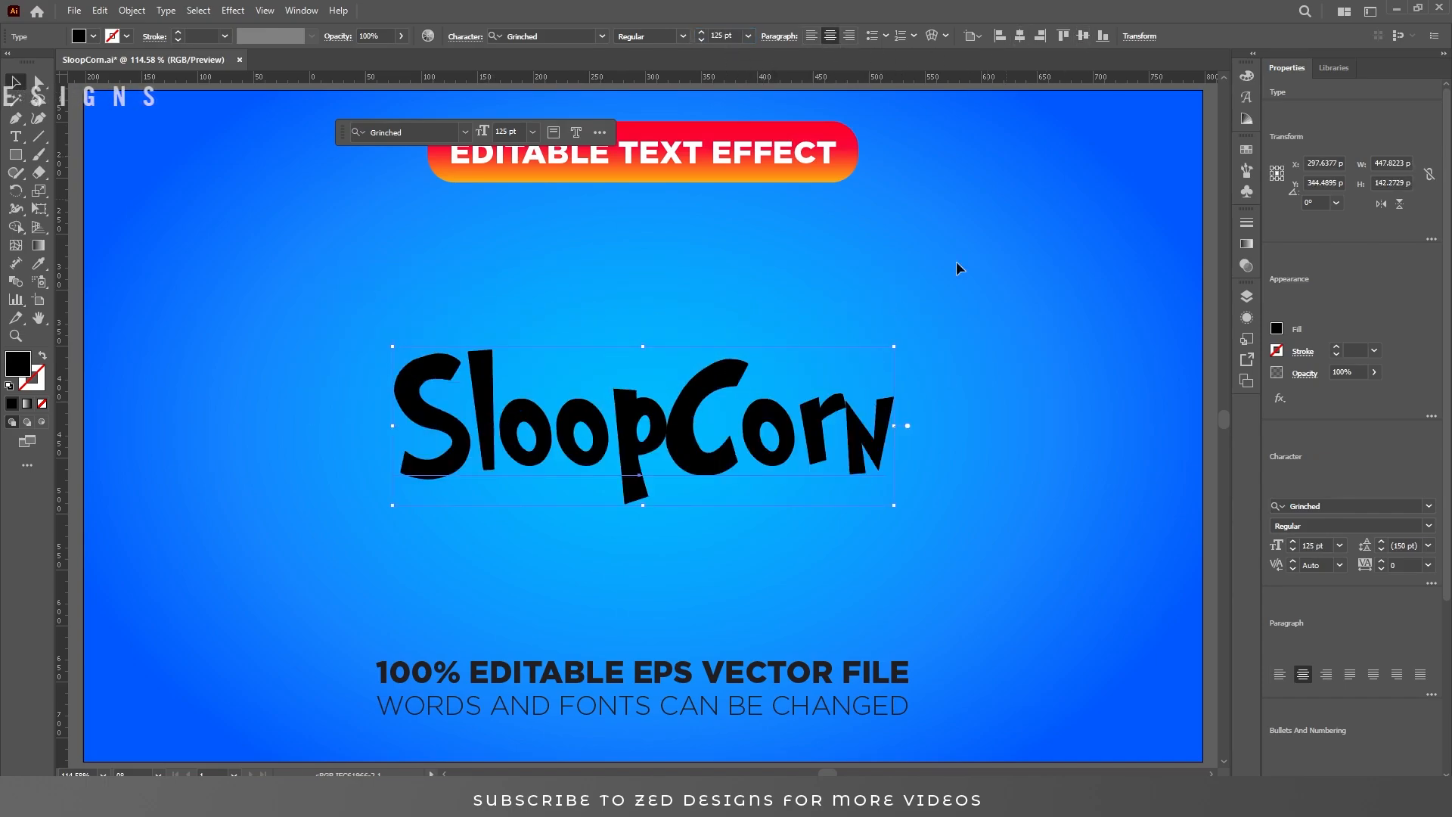
# Remove the text's default fill colour and add a new fill to its appearance
pyautogui.click(42, 403)
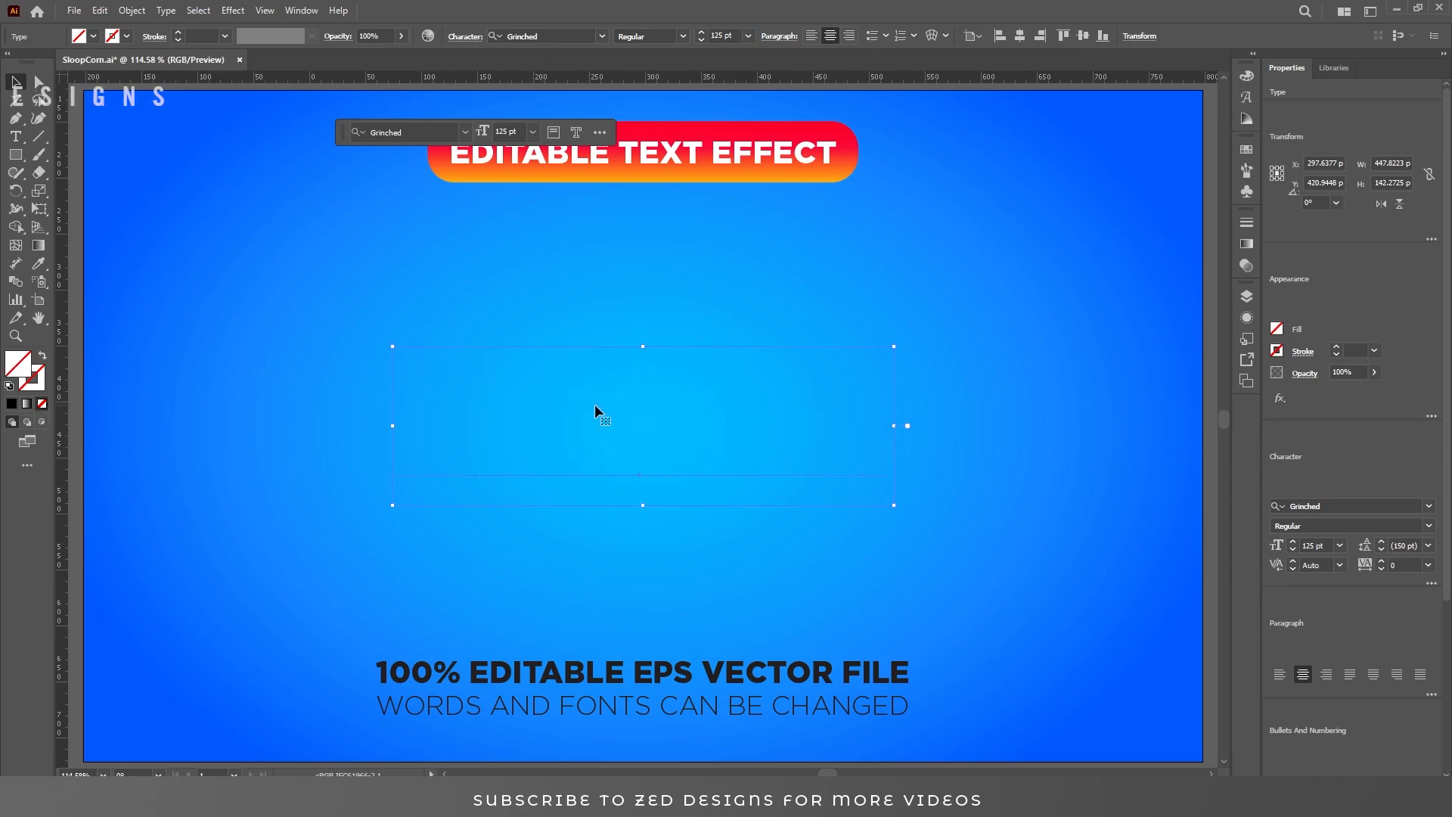
pyautogui.click(1244, 319)
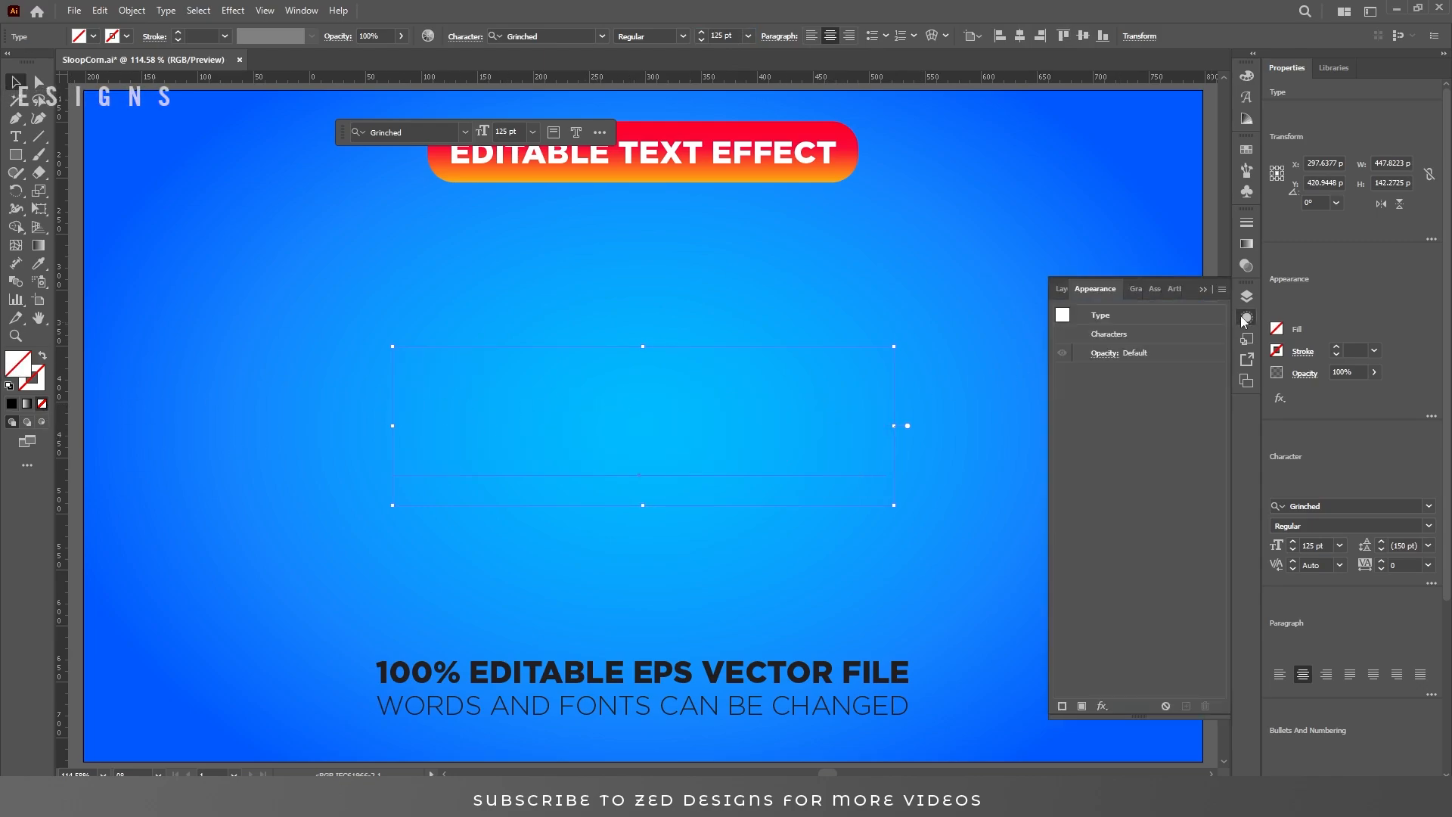
pyautogui.click(1082, 706)
pyautogui.click(1079, 371)
pyautogui.click(1081, 333)
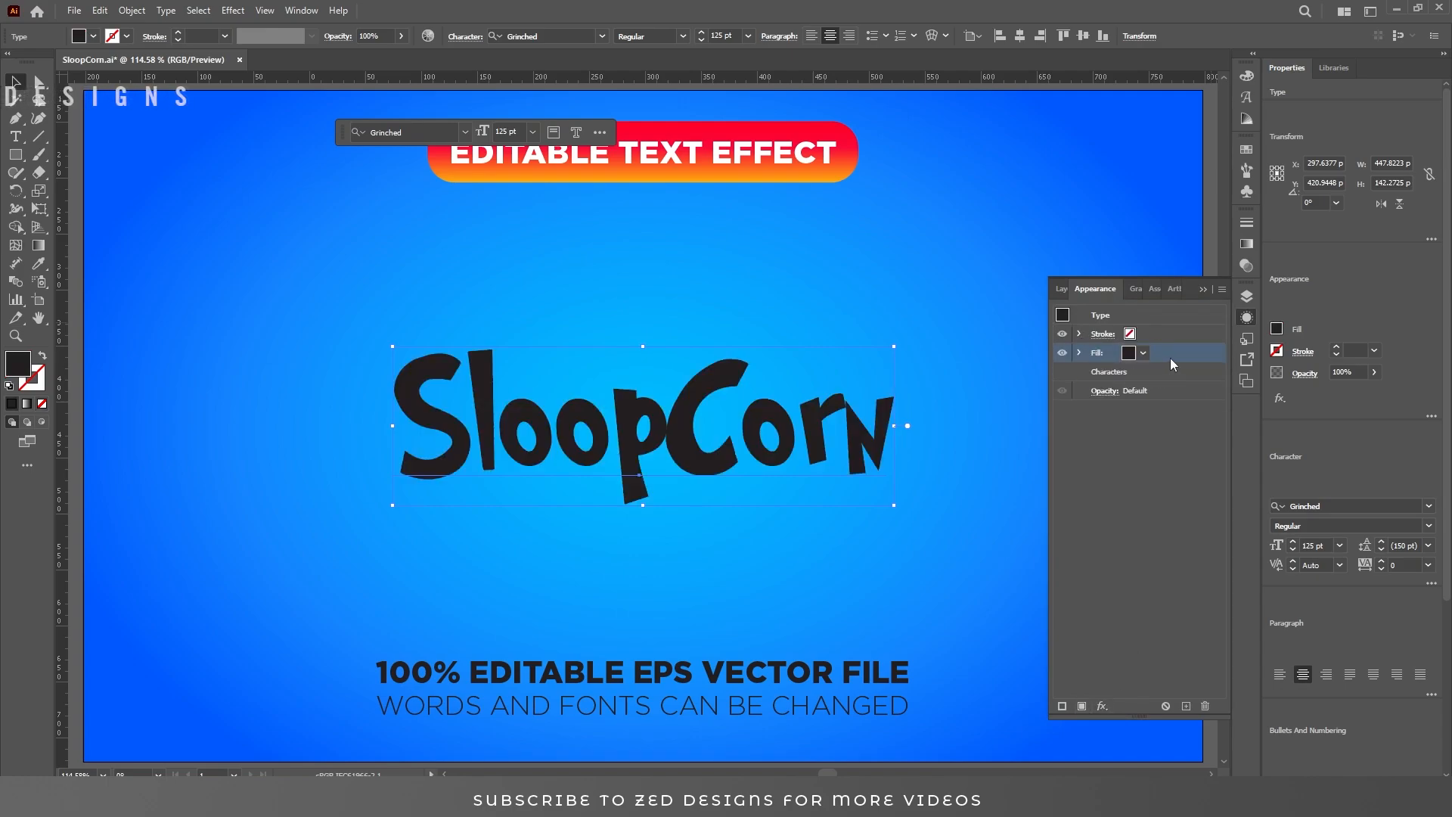
# Apply a linear gradient to the new text fill and set its angle to 90°
pyautogui.click(1246, 244)
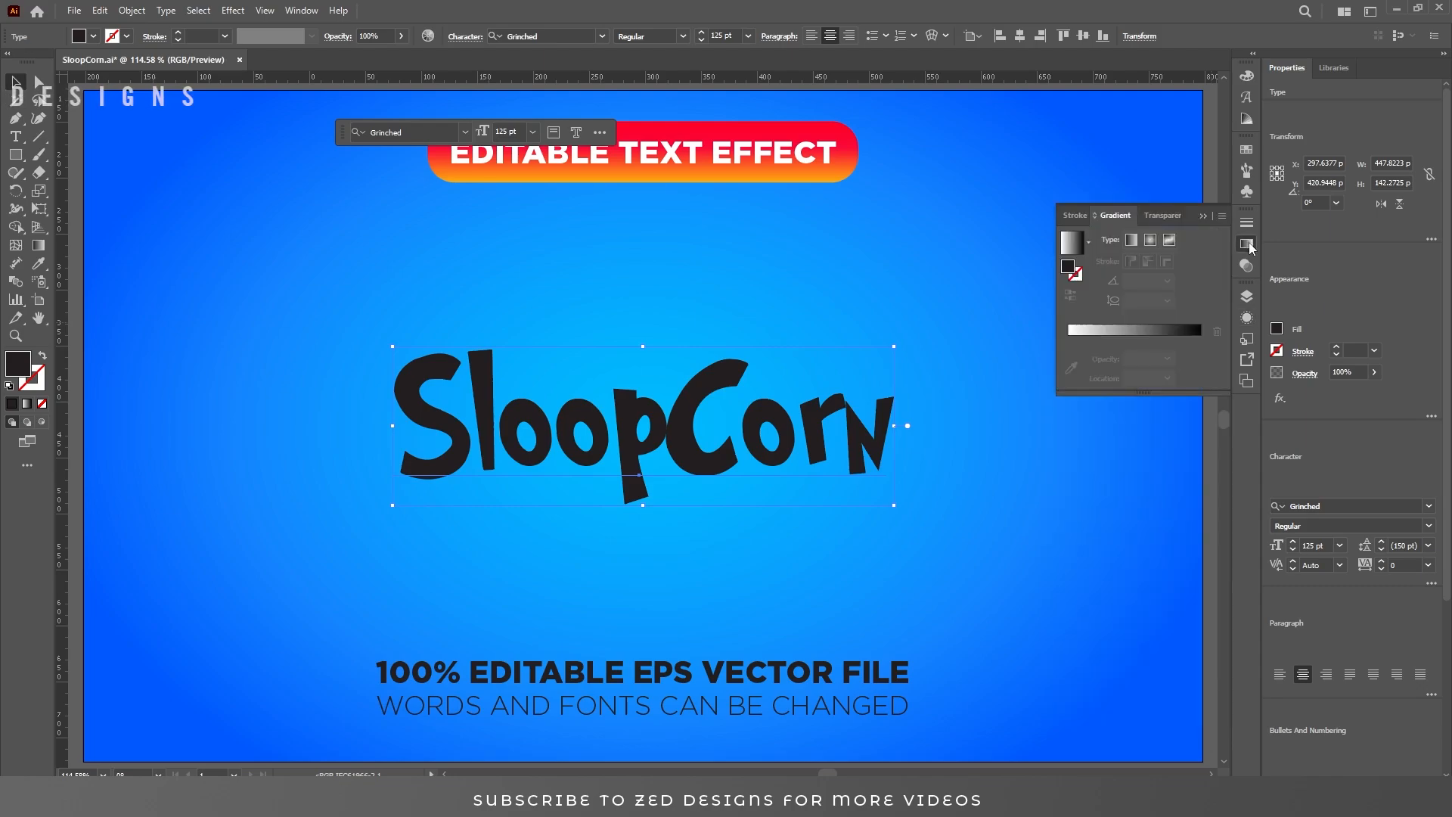
pyautogui.click(1132, 241)
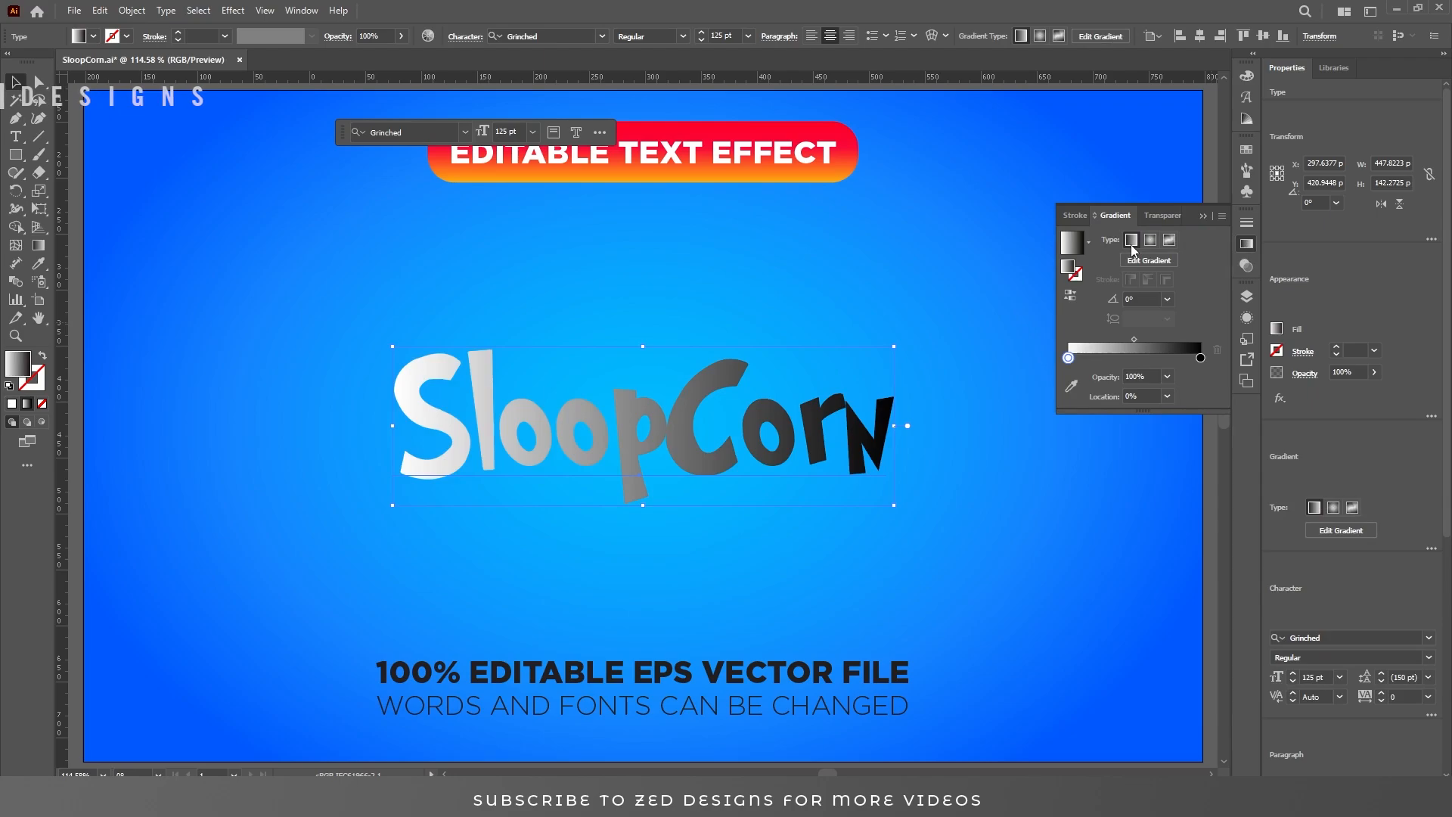
pyautogui.click(1169, 298)
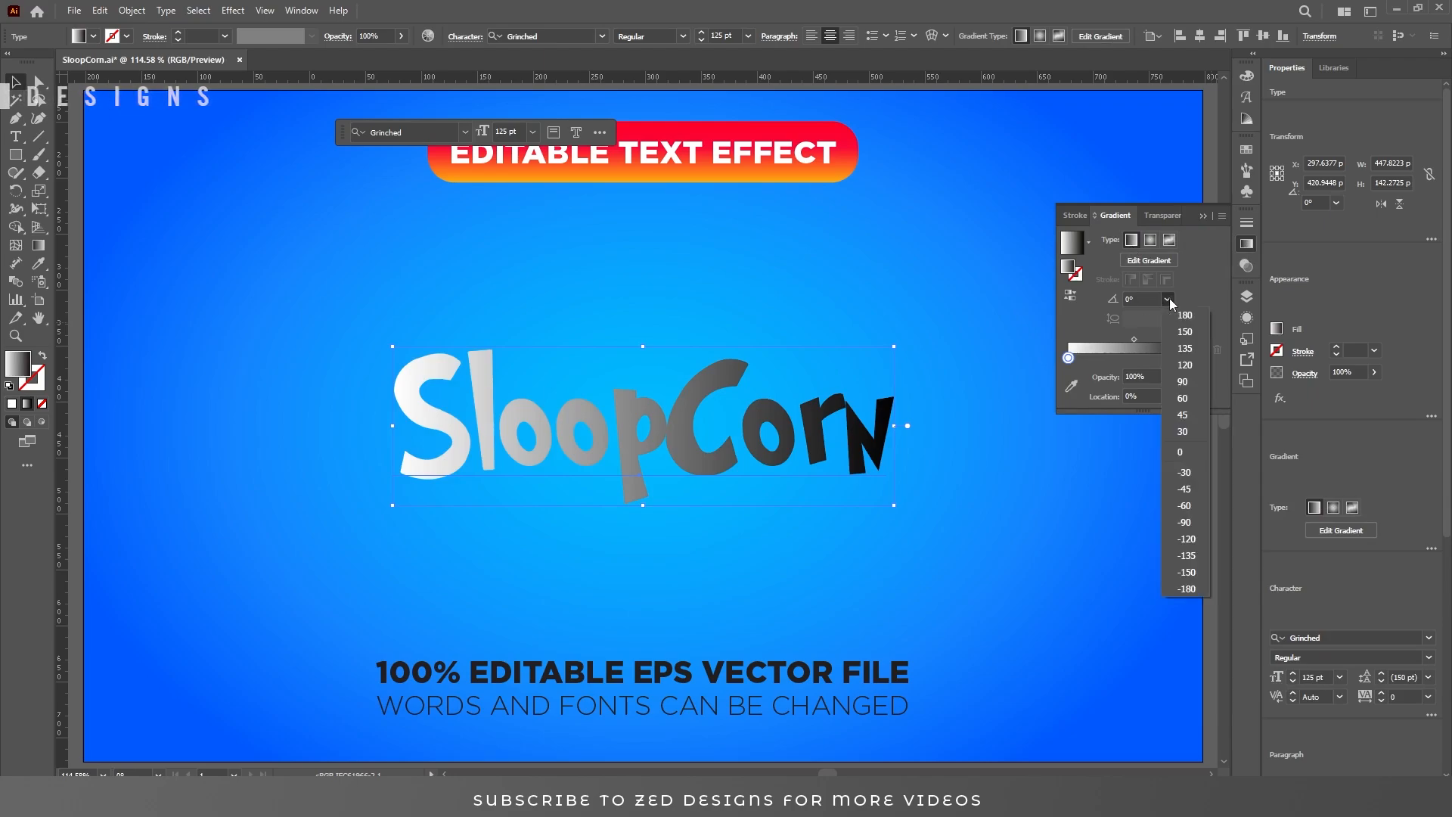
pyautogui.click(1182, 381)
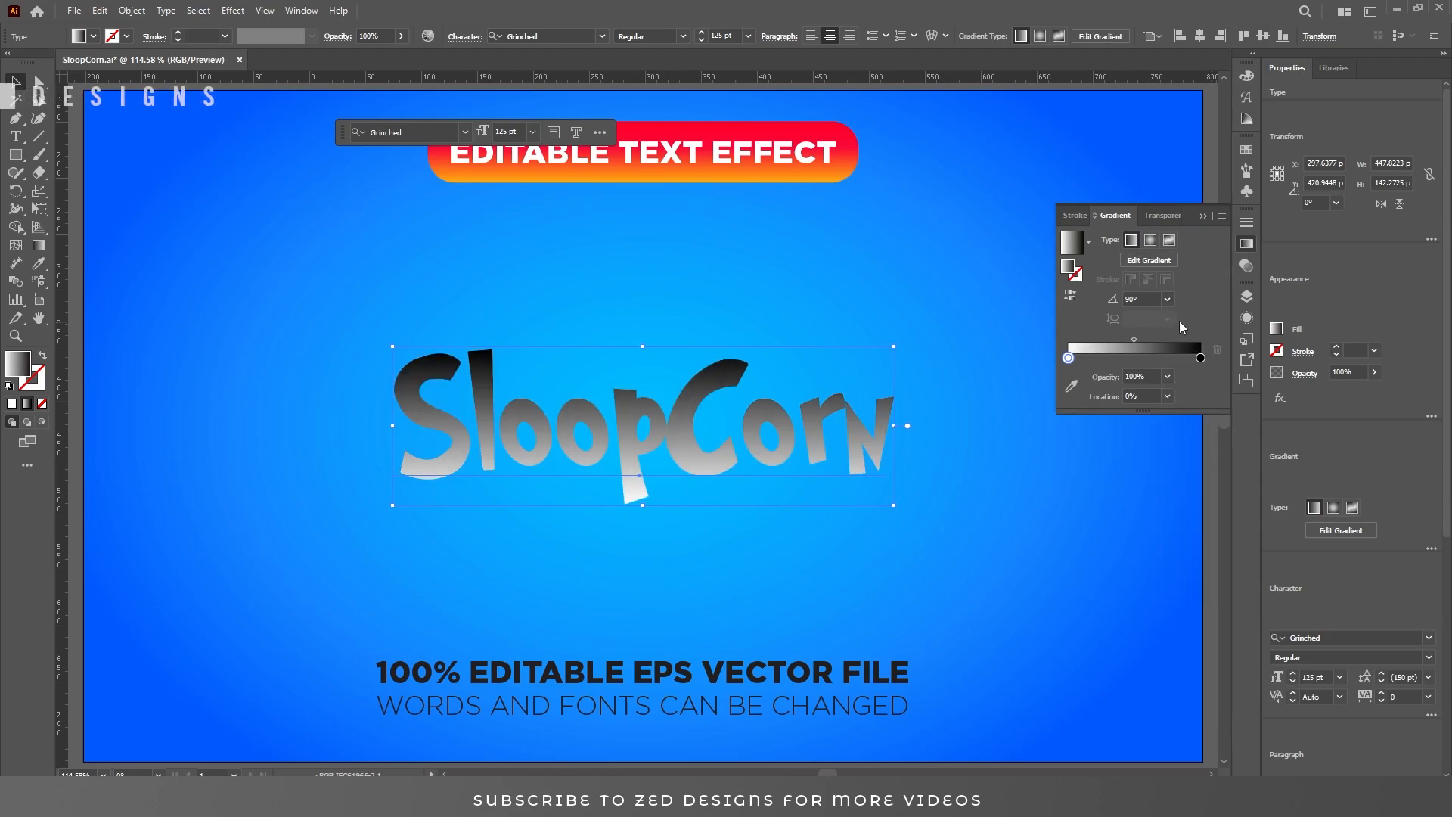
# Set the gradient's white starting stop to colour FCA90F
pyautogui.doubleClick(1069, 358)
pyautogui.click(1164, 490)
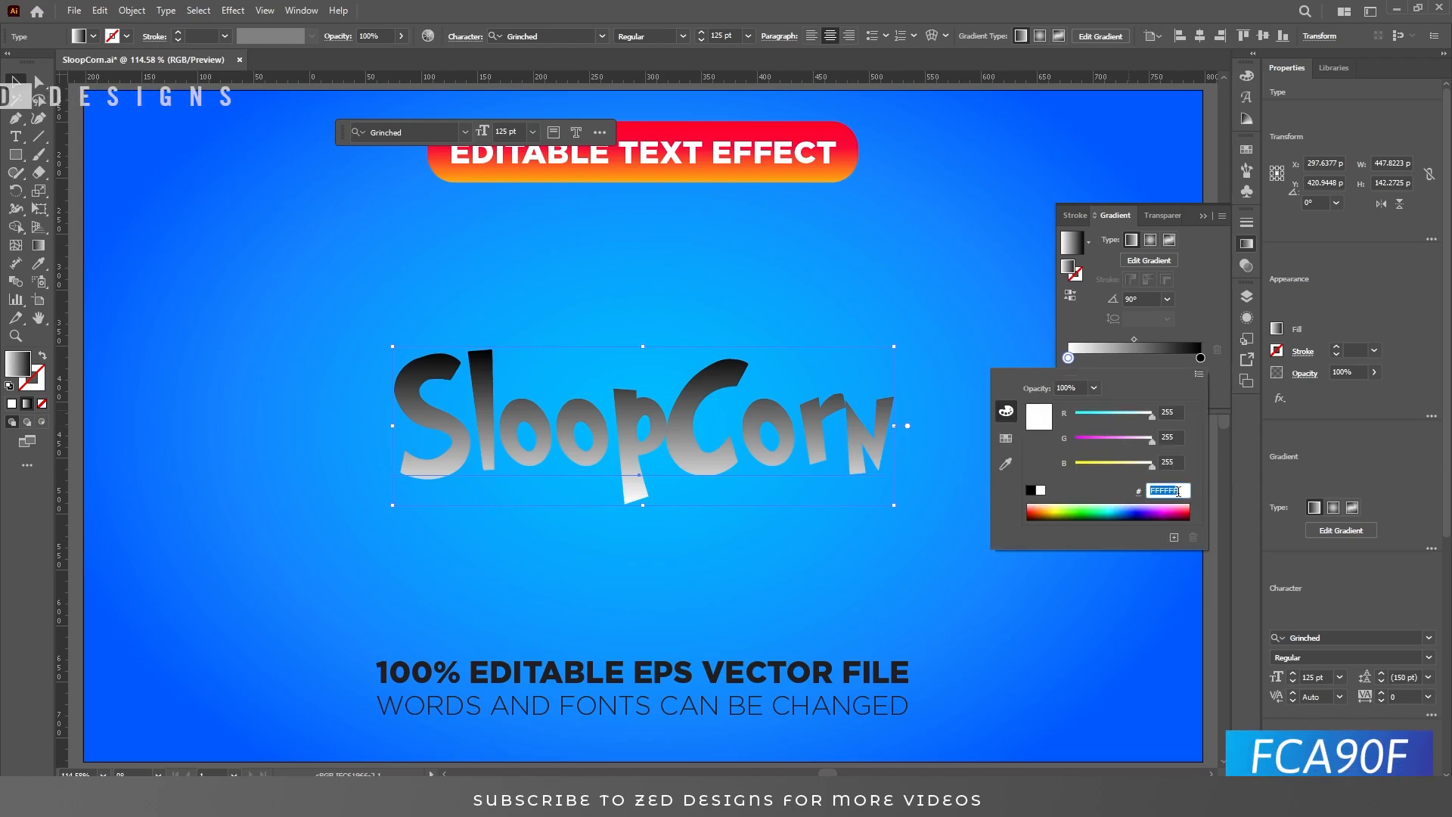
pyautogui.write('F')
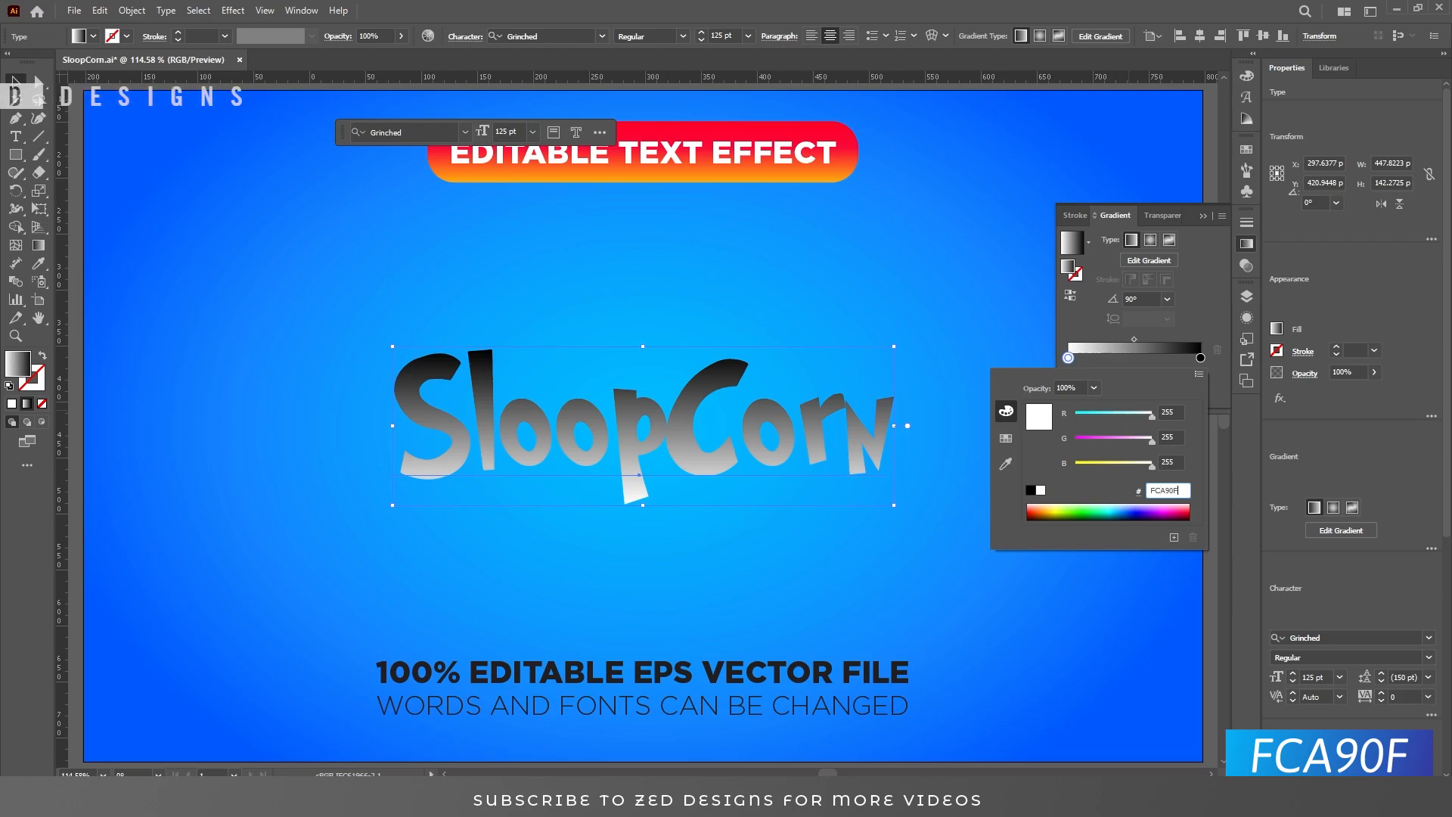
pyautogui.write('CA90F')
pyautogui.press('Return')
# Set the gradient's black end stop to colour FDF35E
pyautogui.click(1201, 358)
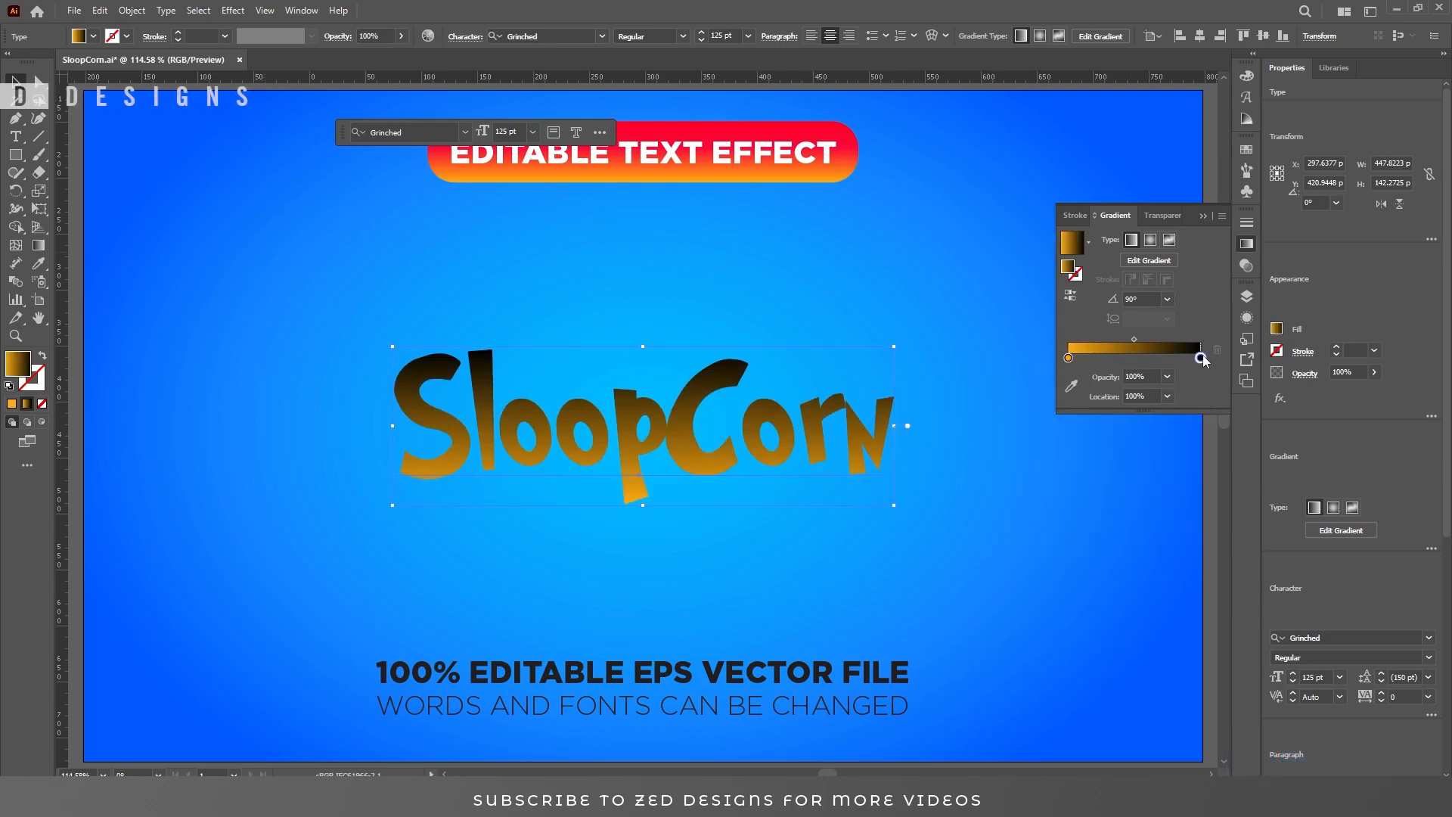
pyautogui.doubleClick(1200, 359)
pyautogui.click(1169, 490)
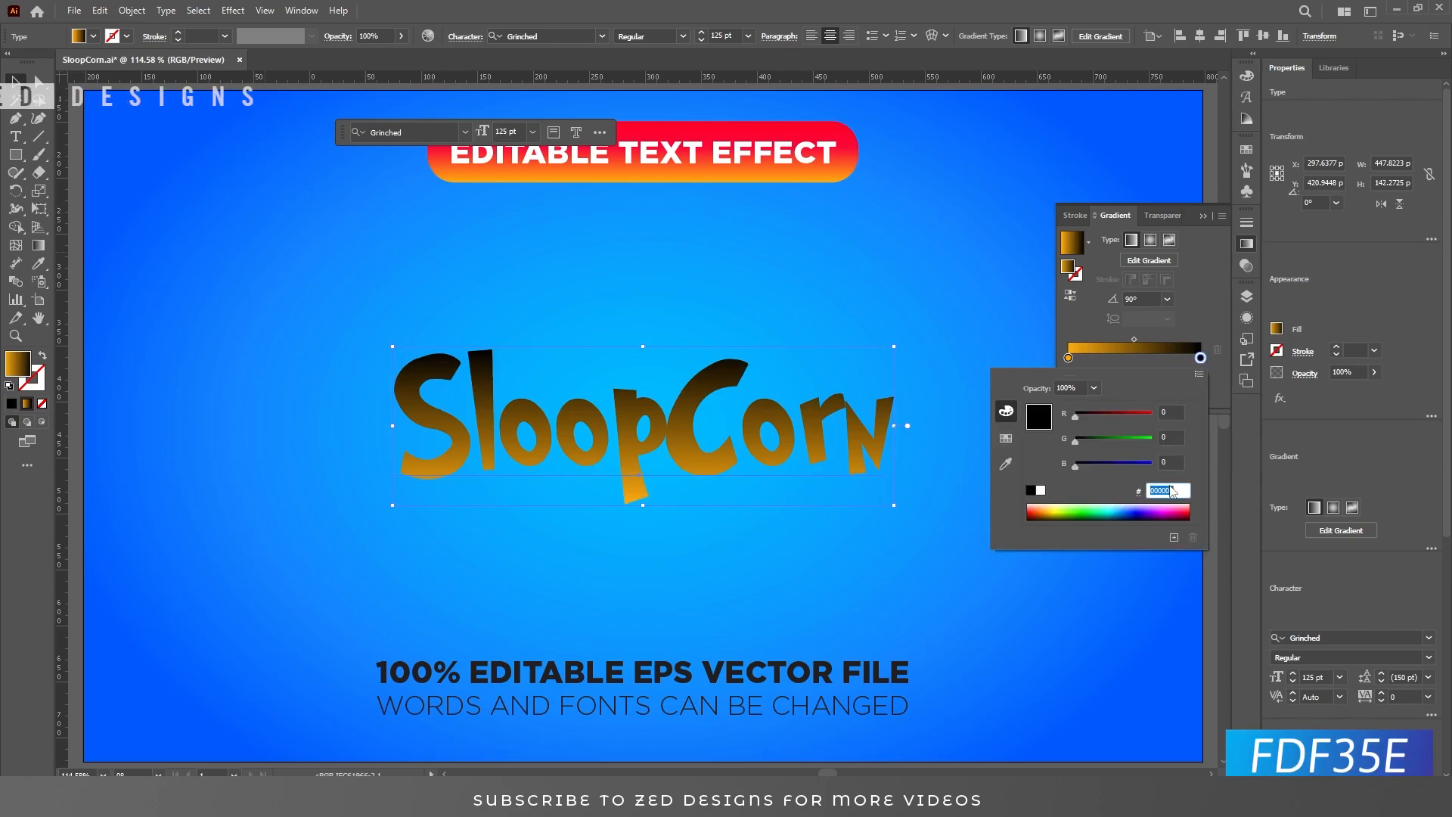
pyautogui.write('FDF35E')
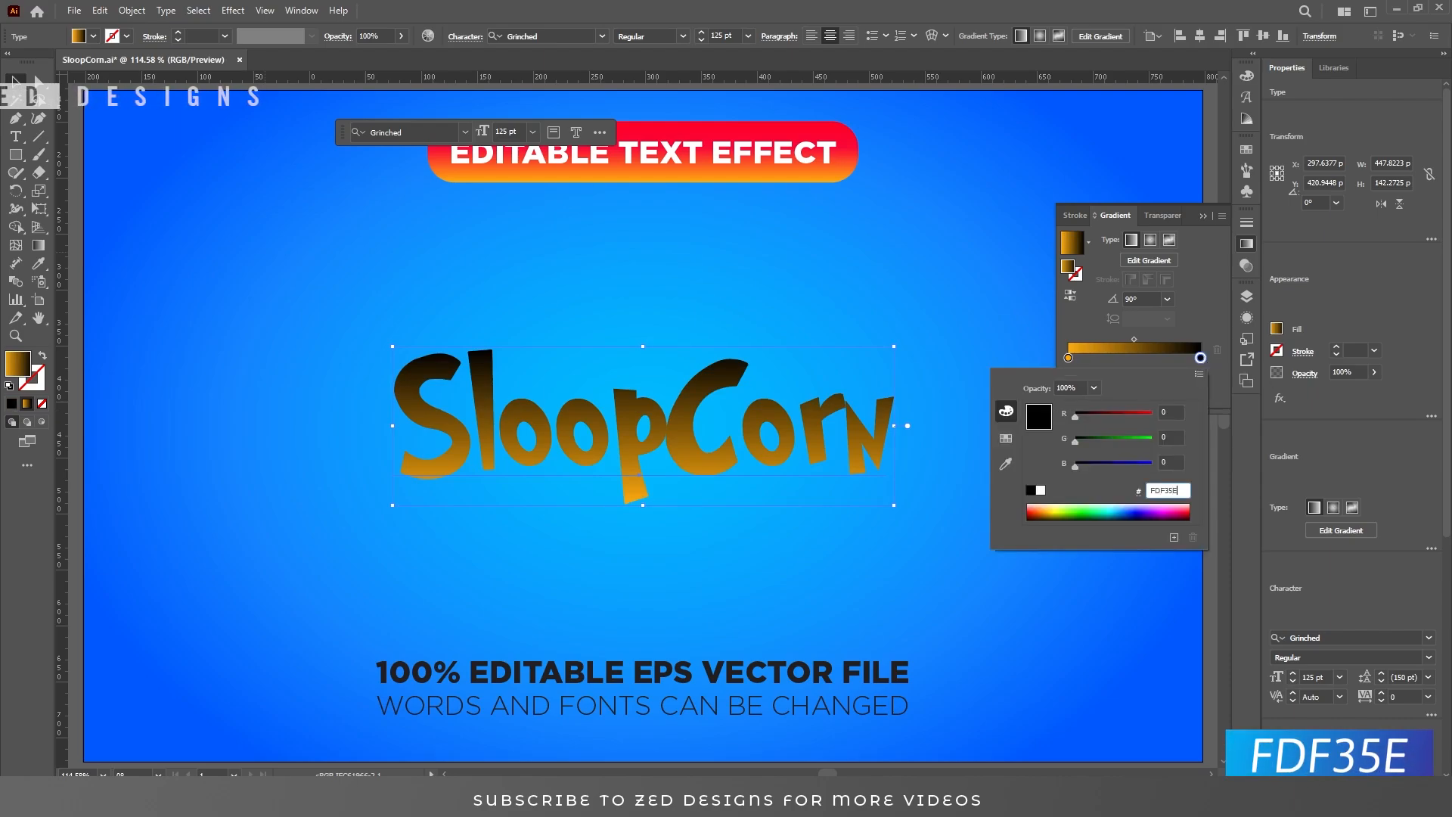
pyautogui.press('Return')
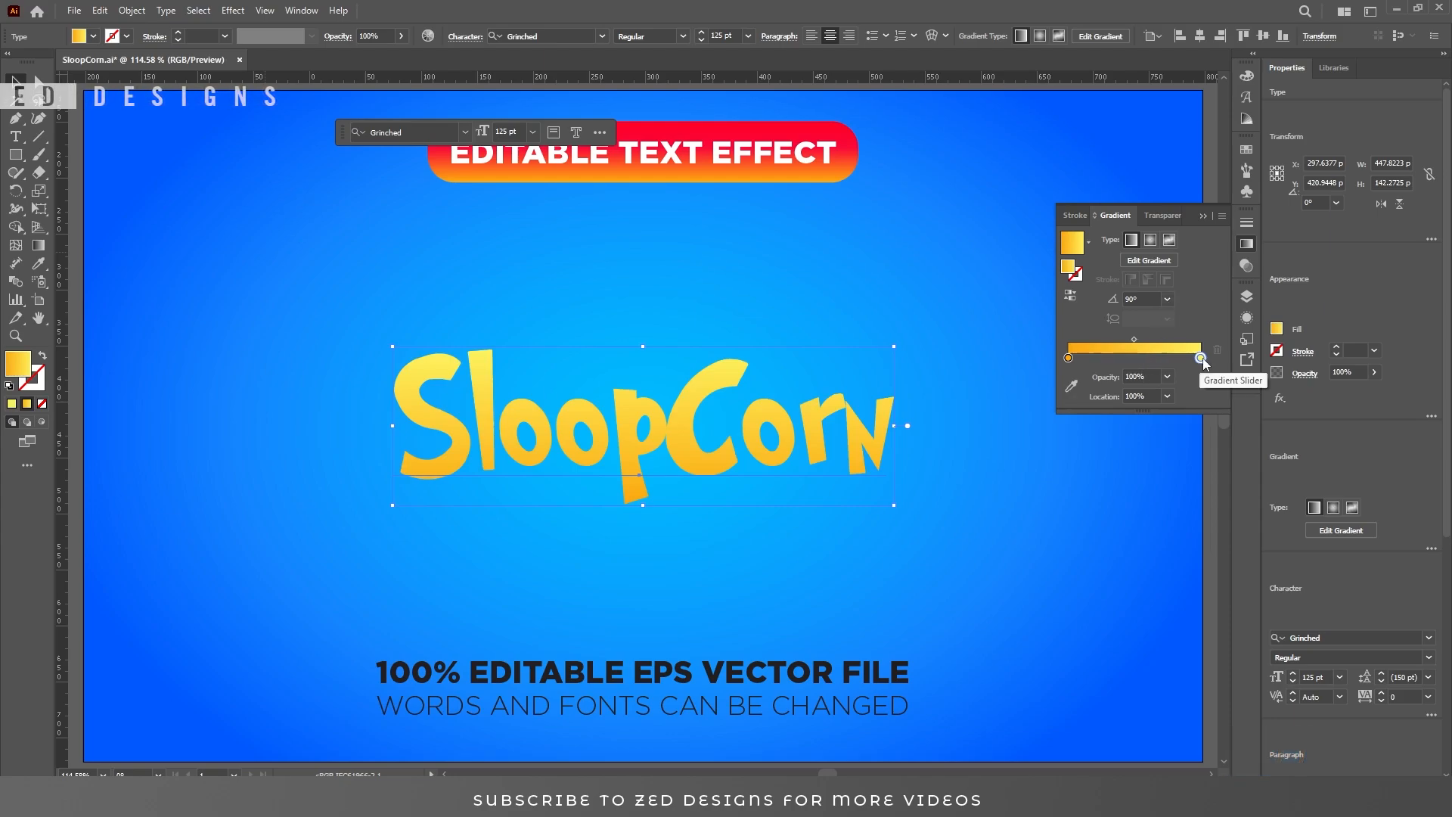
# Set the yellow gradient stop's location to 70% and the orange stop's location to 8%
pyautogui.click(1138, 395)
pyautogui.write('70')
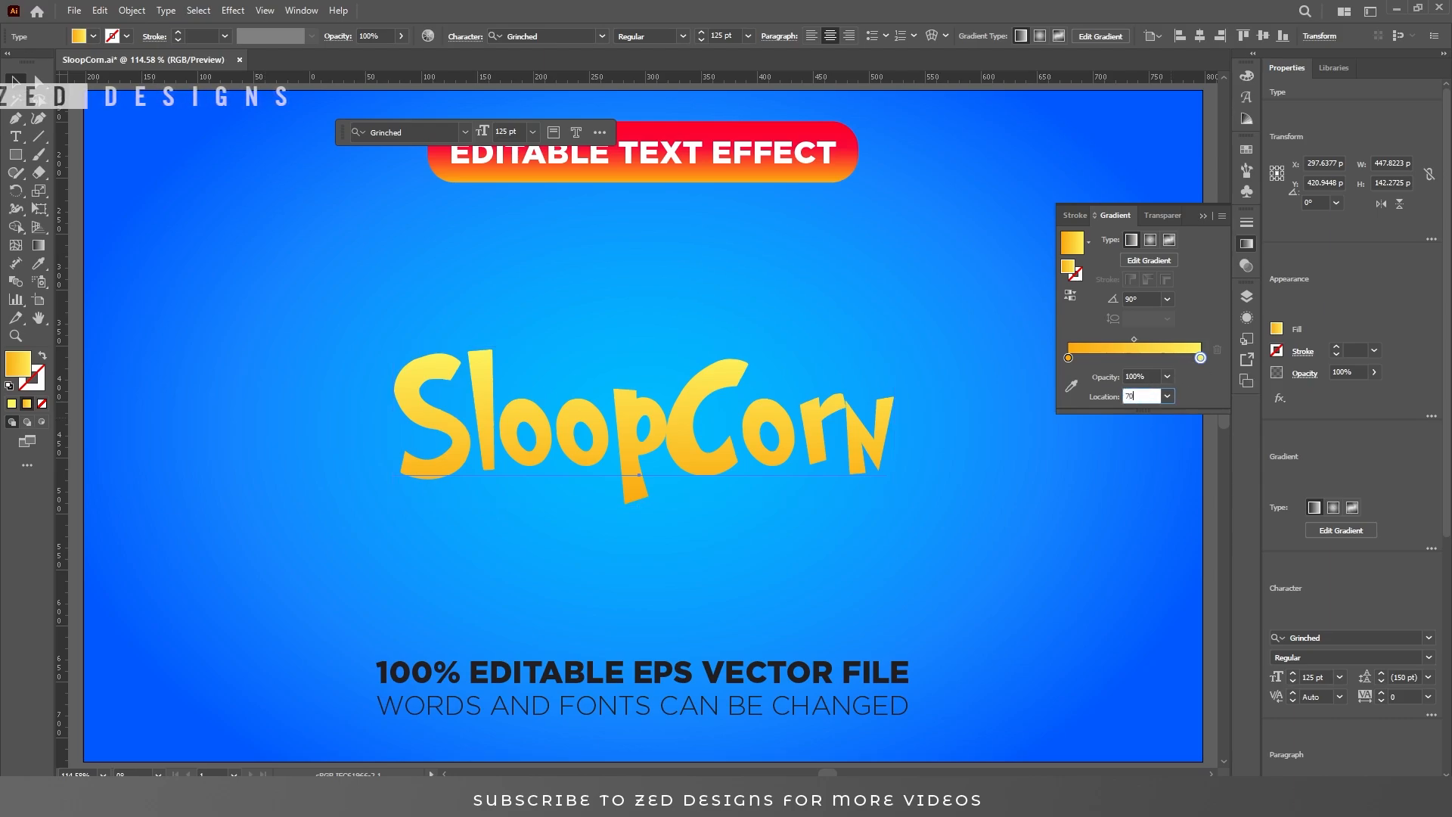
pyautogui.press('Tab')
pyautogui.click(1068, 357)
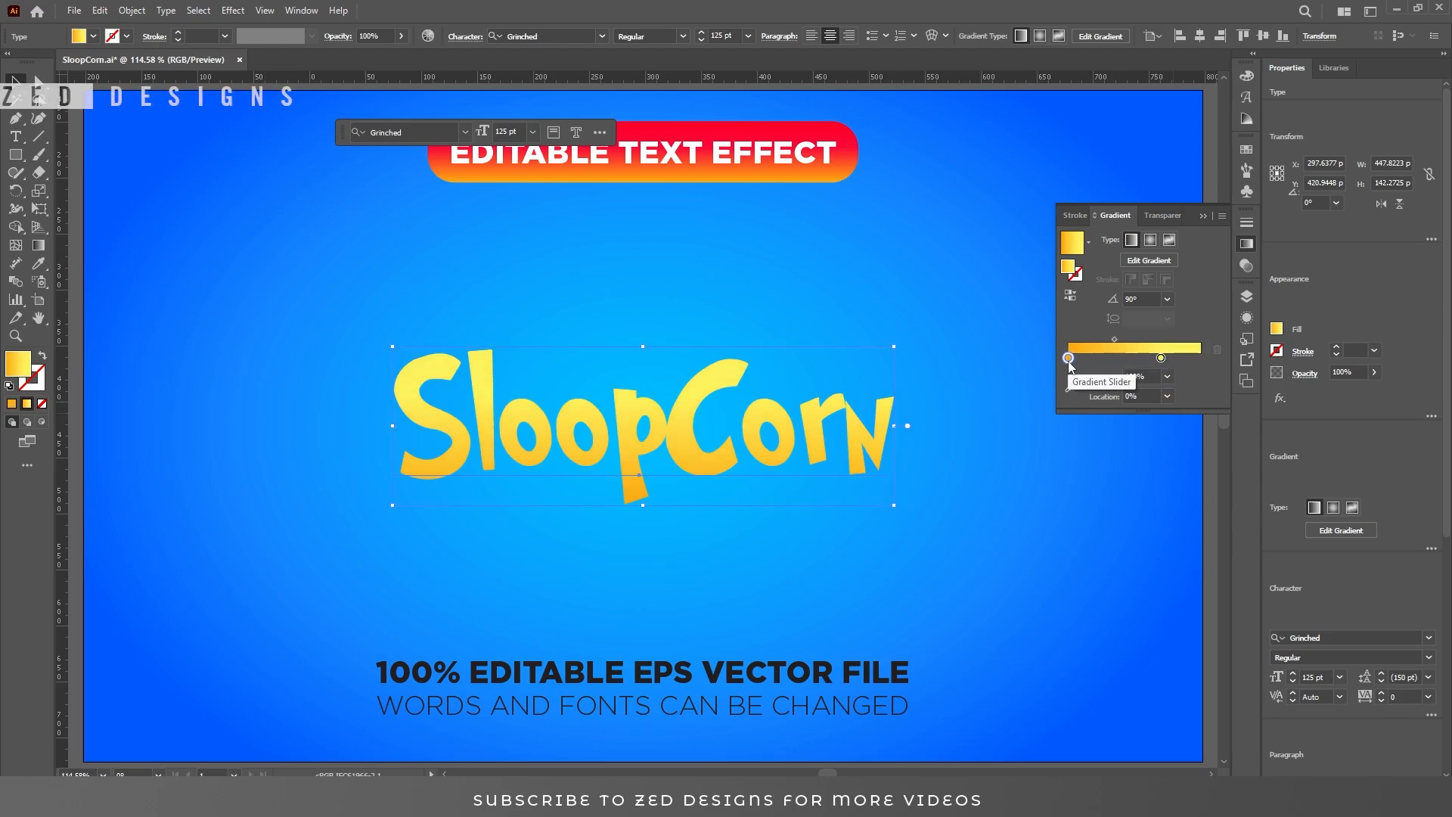
pyautogui.click(1141, 394)
pyautogui.write('8')
pyautogui.press('Tab')
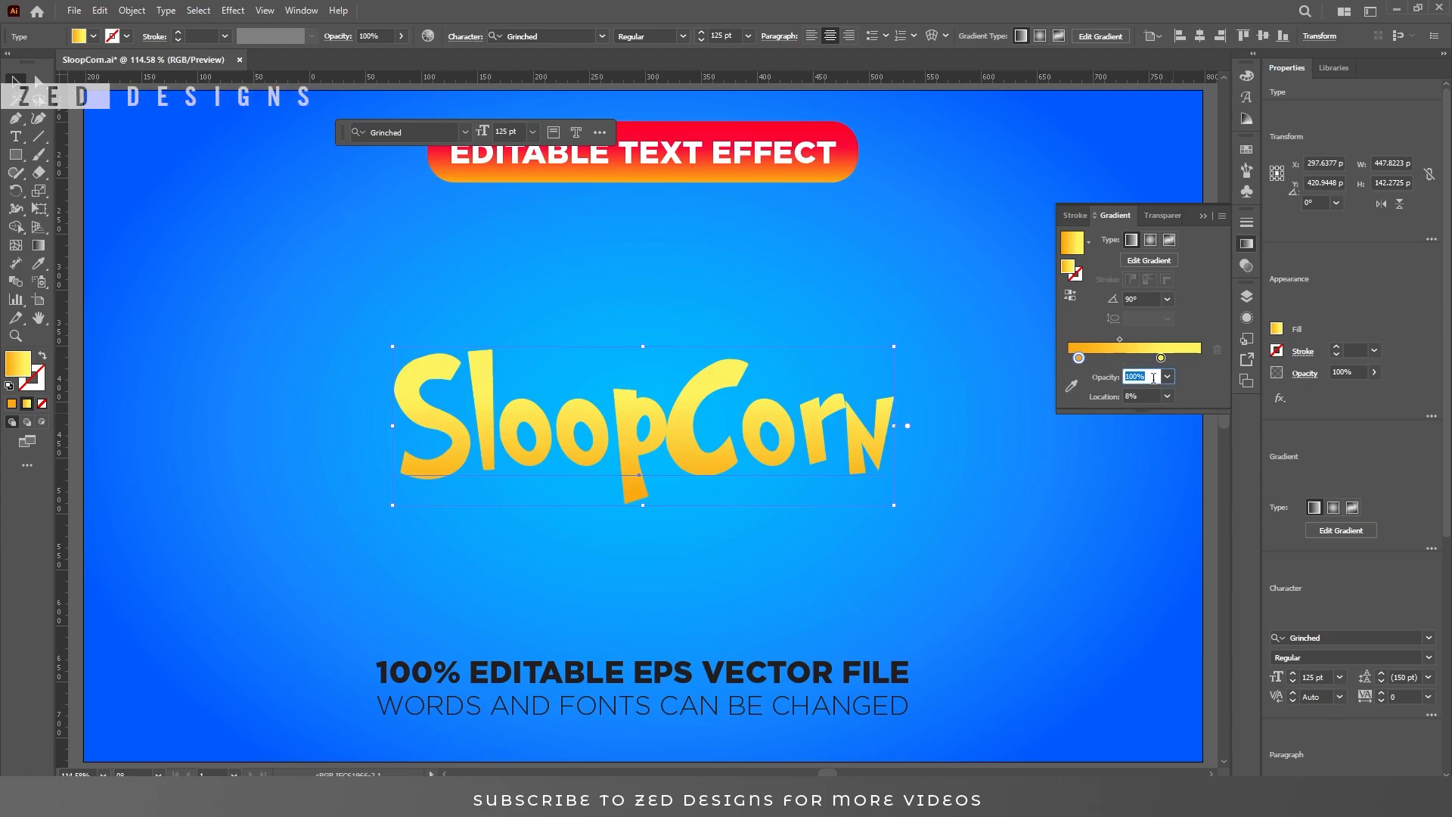
# Duplicate the gradient fill in the text's appearance and change the lower copy's colour to white
pyautogui.click(1247, 322)
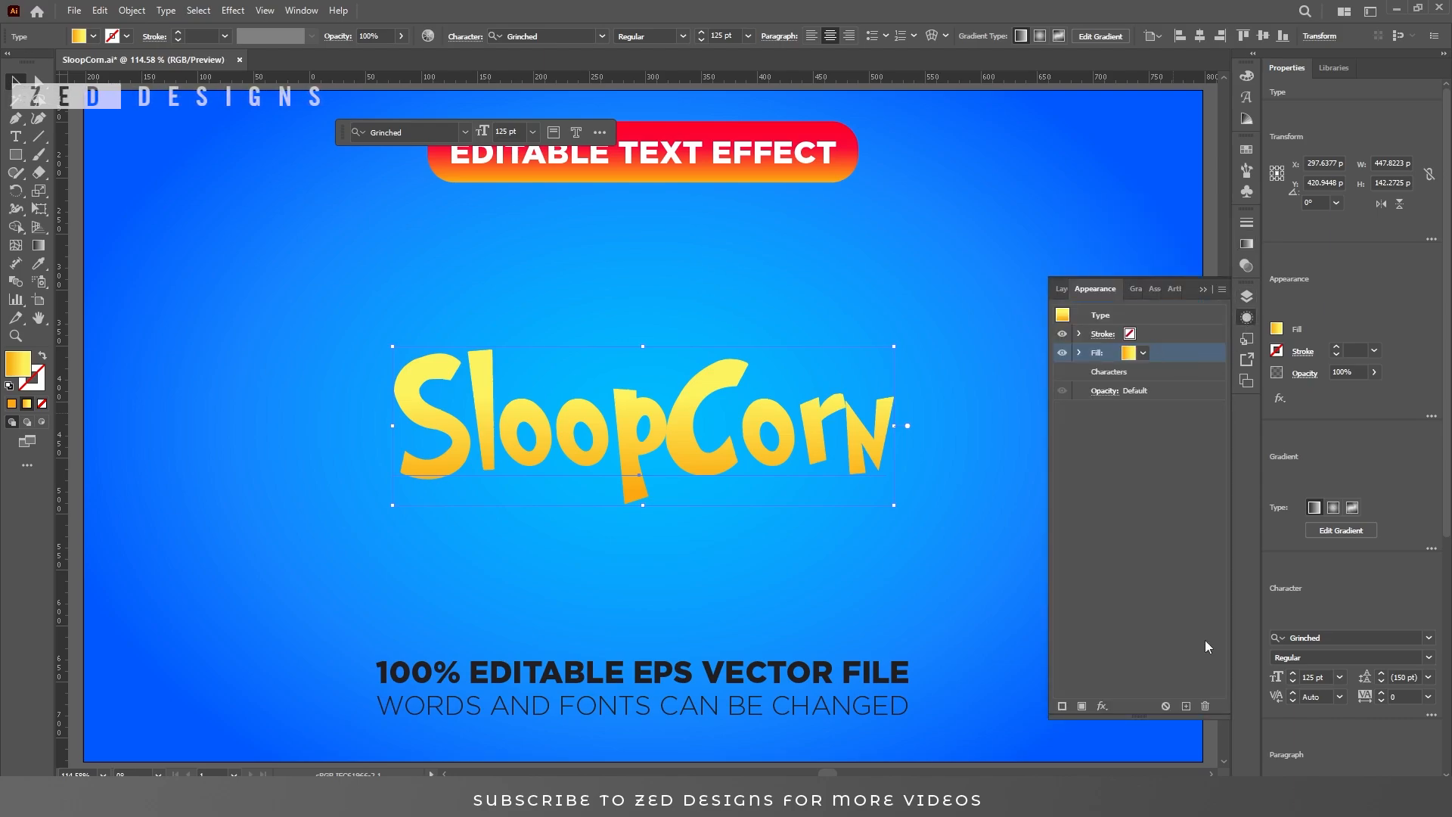
pyautogui.click(1186, 705)
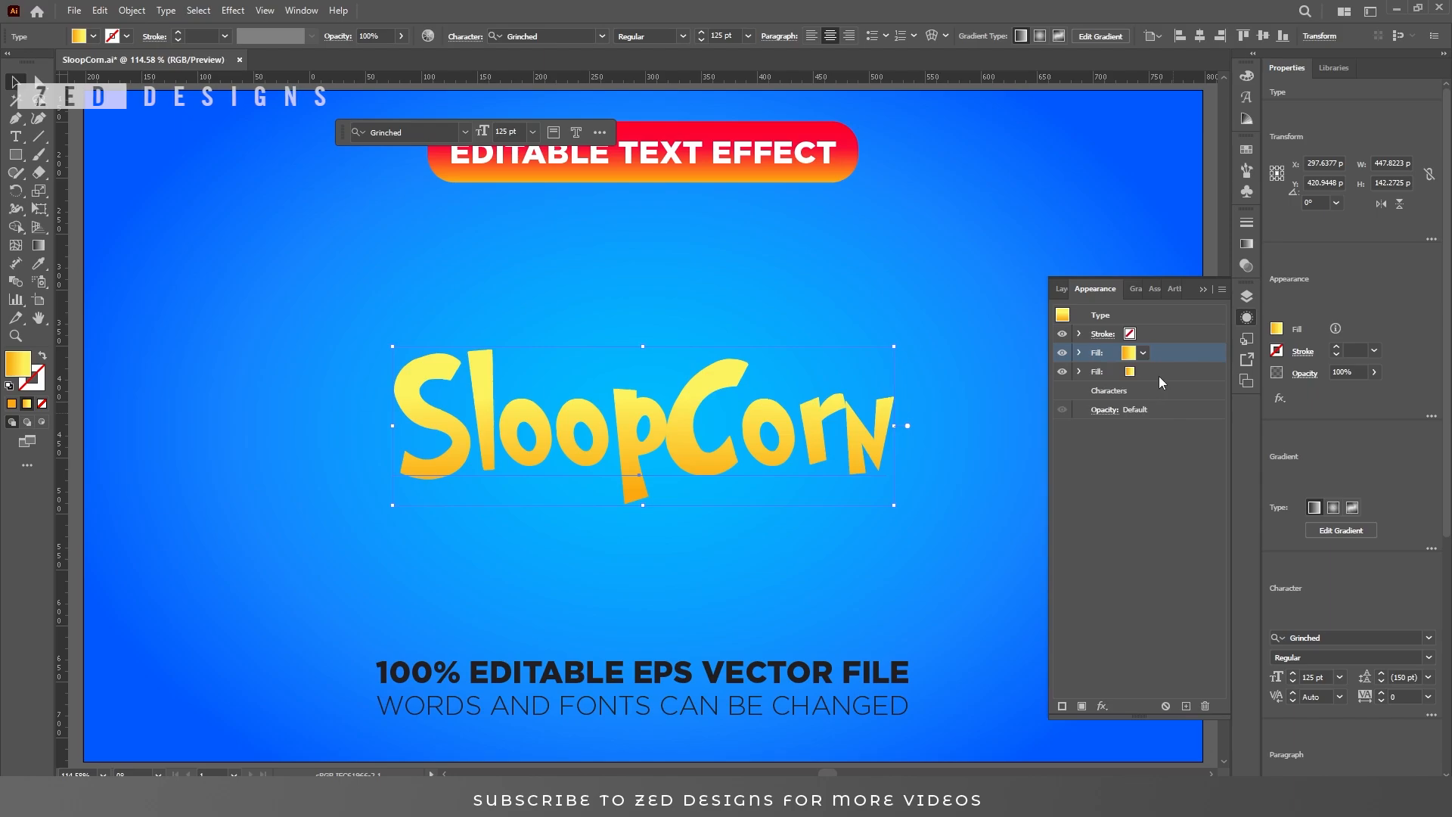
pyautogui.moveTo(1159, 377); pyautogui.dragTo(1160, 375)
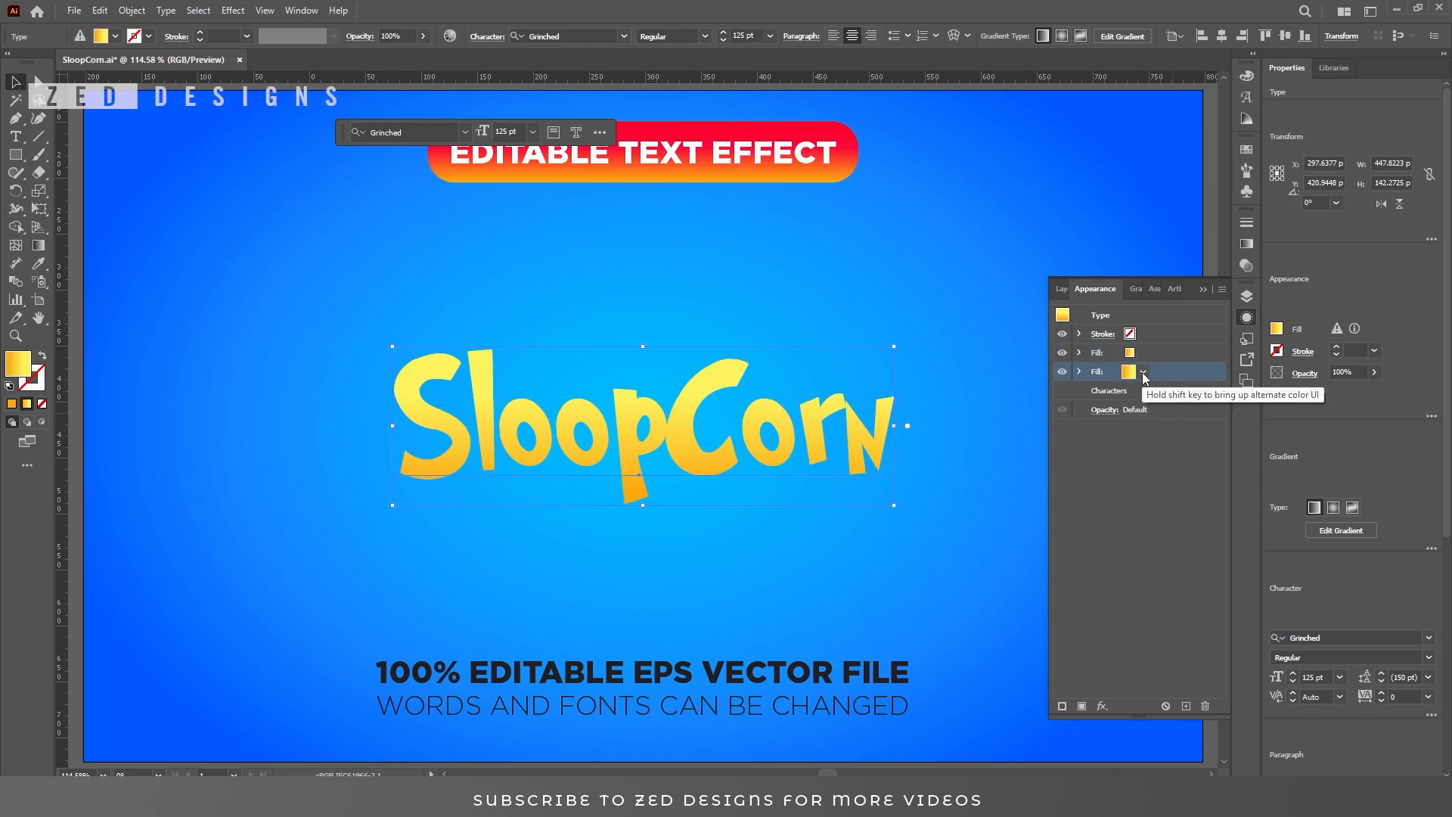
pyautogui.click(1142, 375)
pyautogui.click(1009, 398)
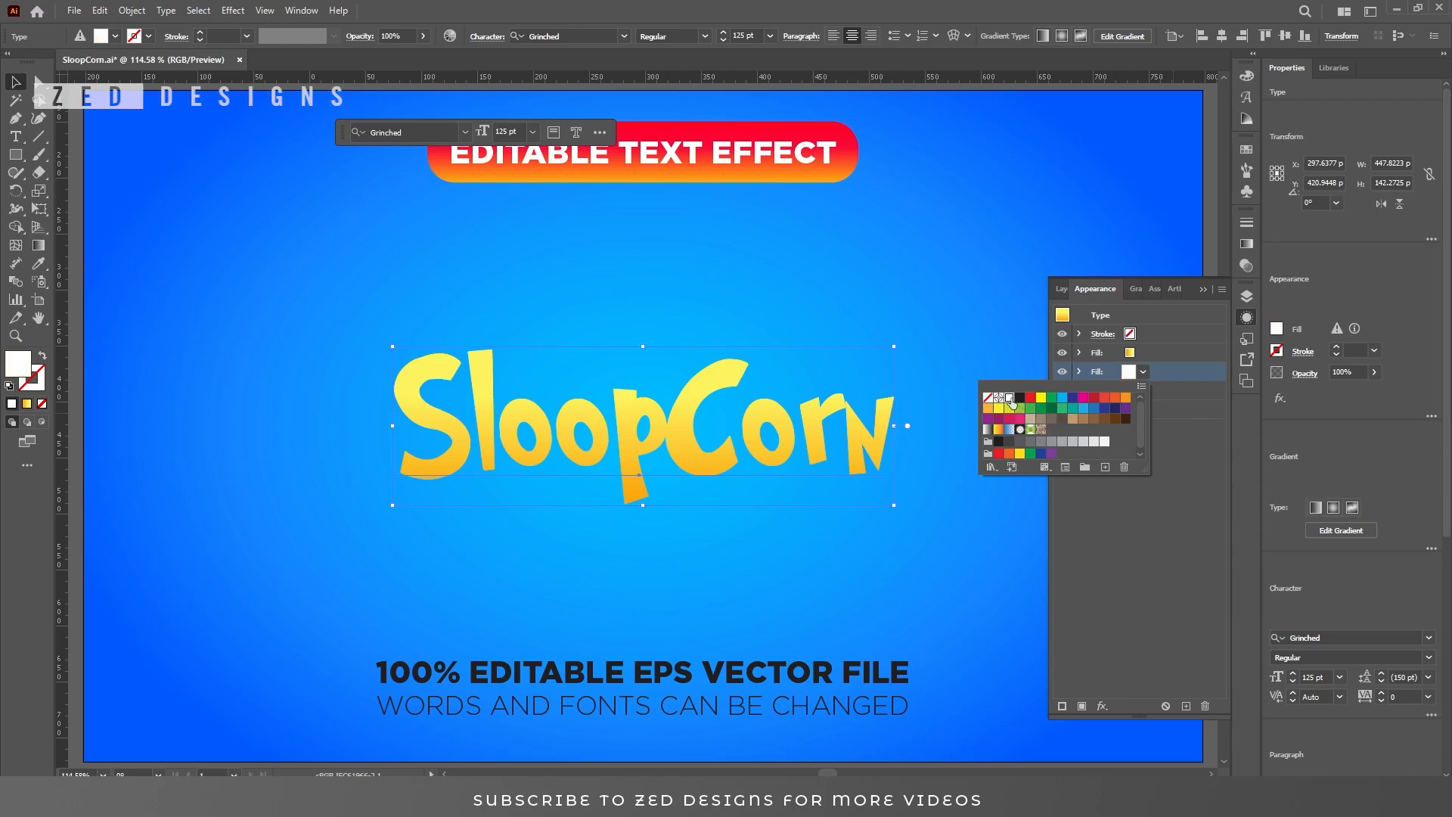
pyautogui.click(1196, 456)
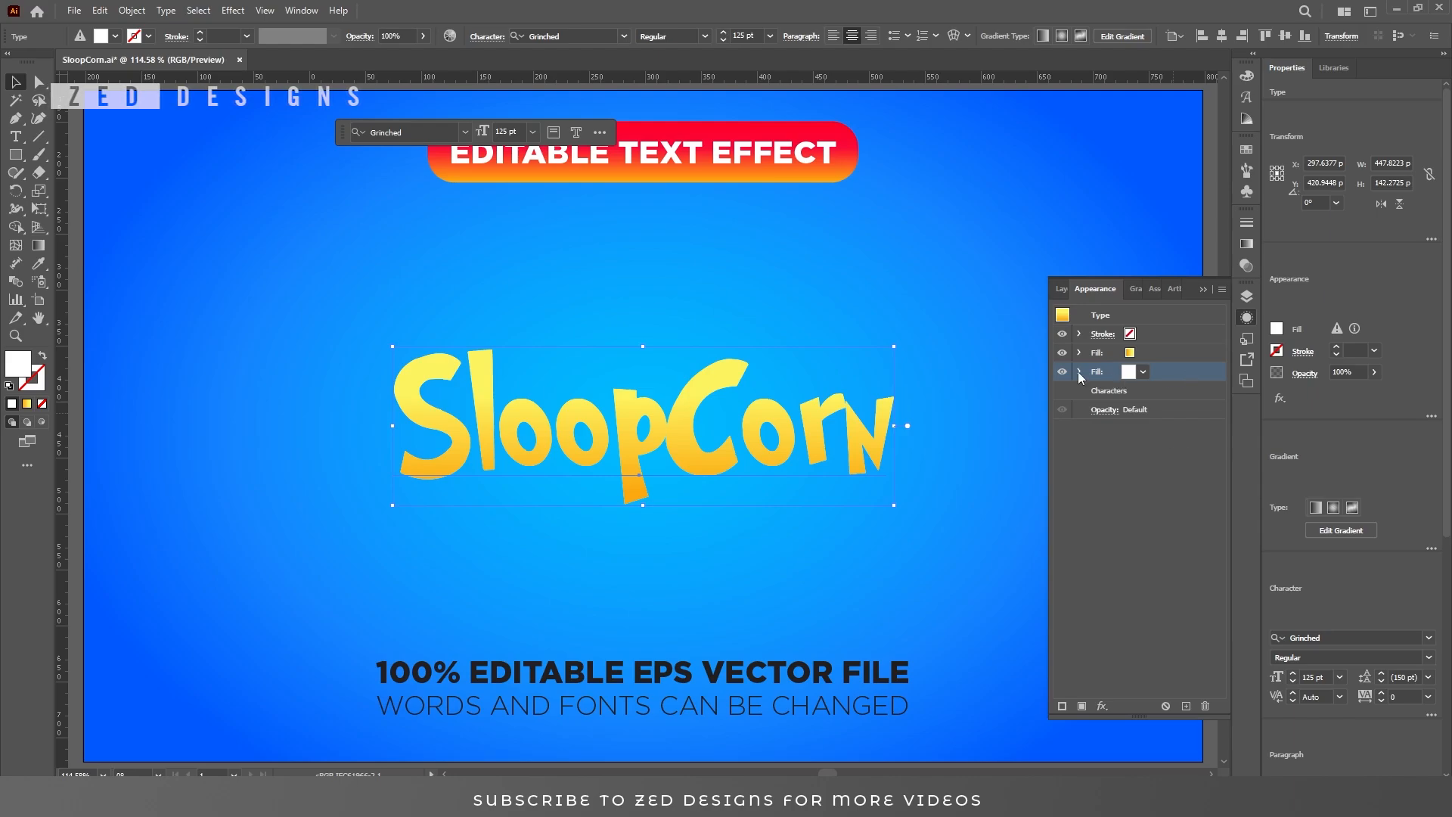
# Add a Transform effect to the white fill with a vertical move of -1 px
pyautogui.click(1109, 705)
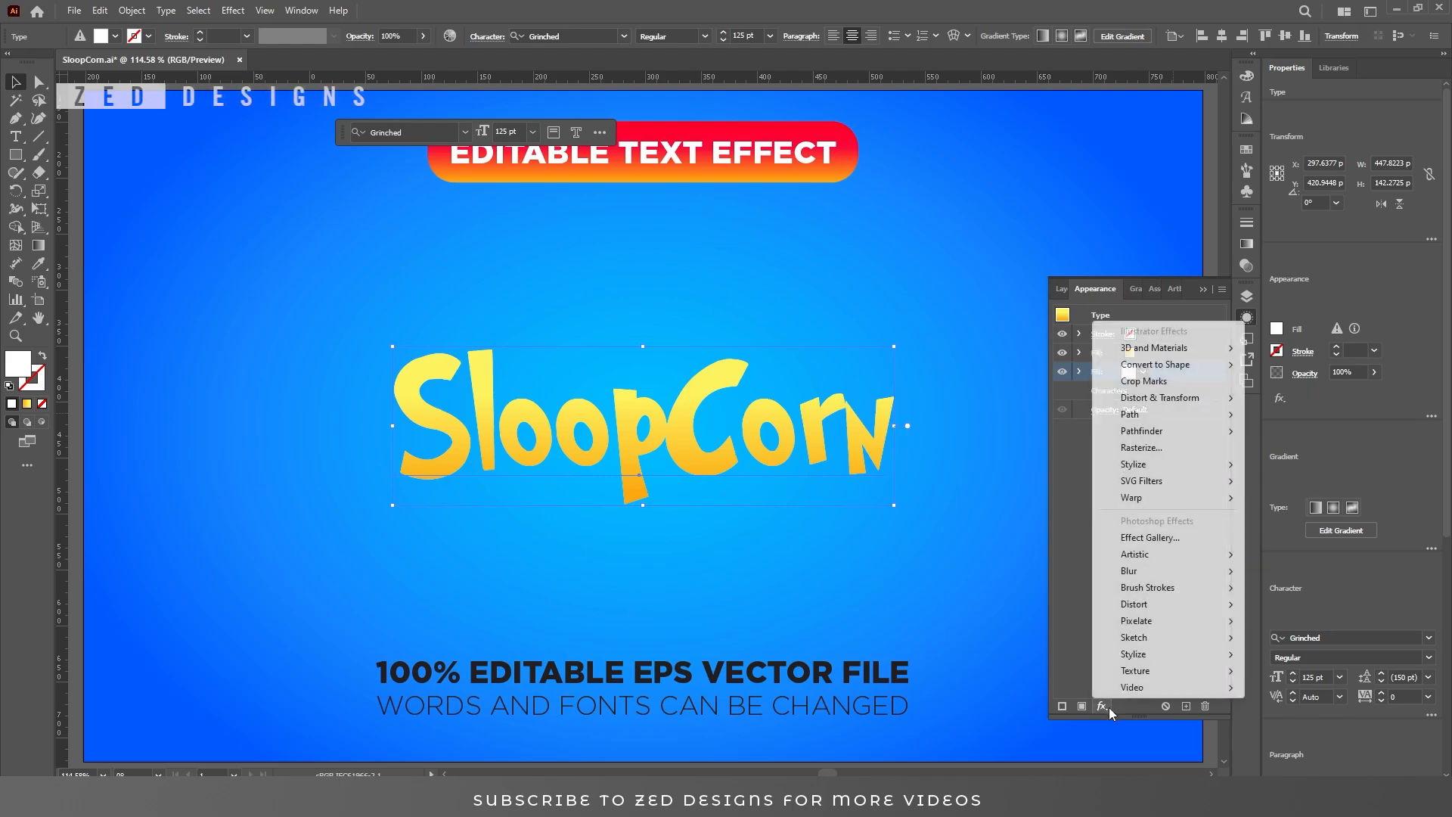
pyautogui.moveTo(1153, 401)
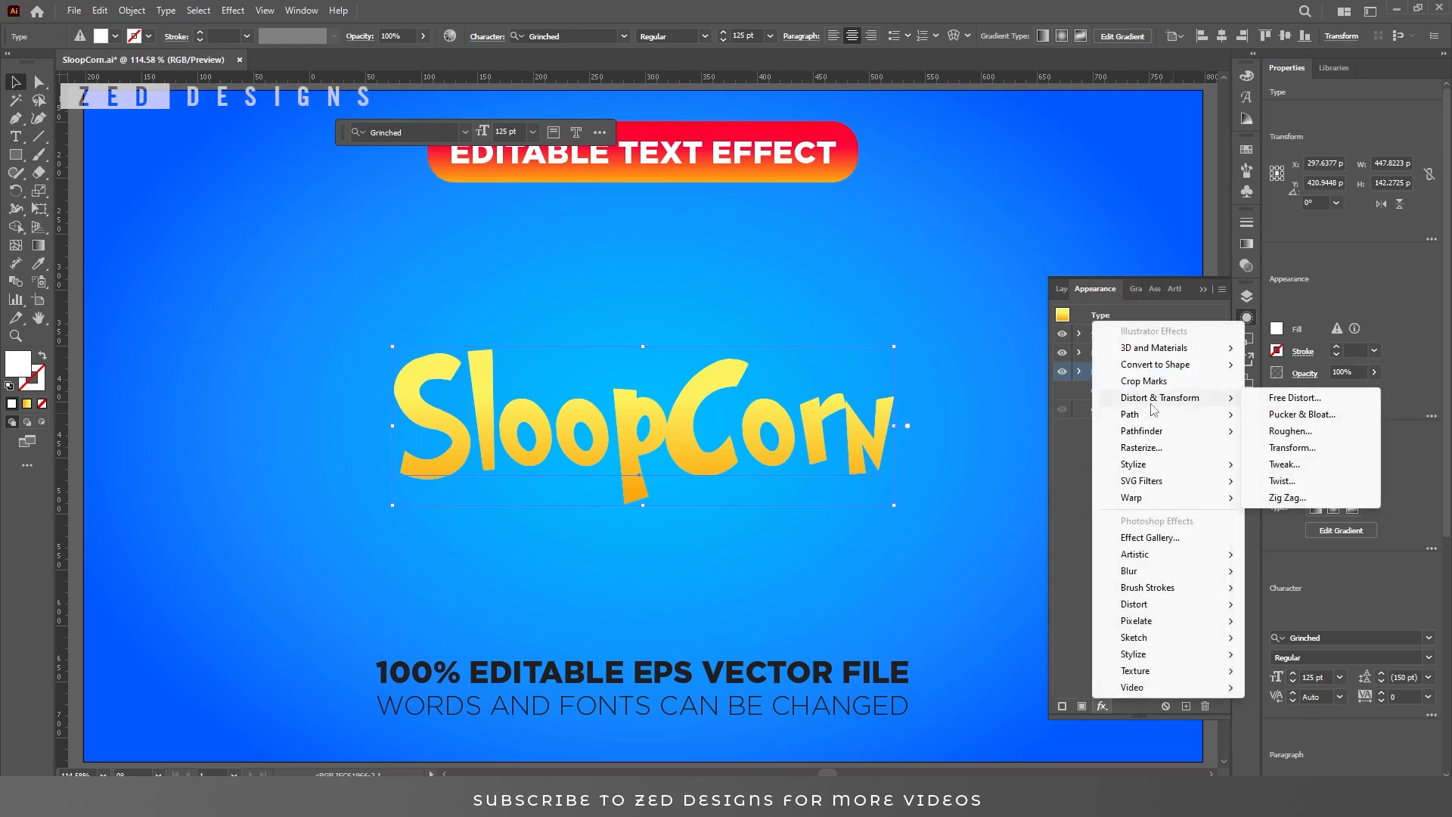
pyautogui.click(1314, 448)
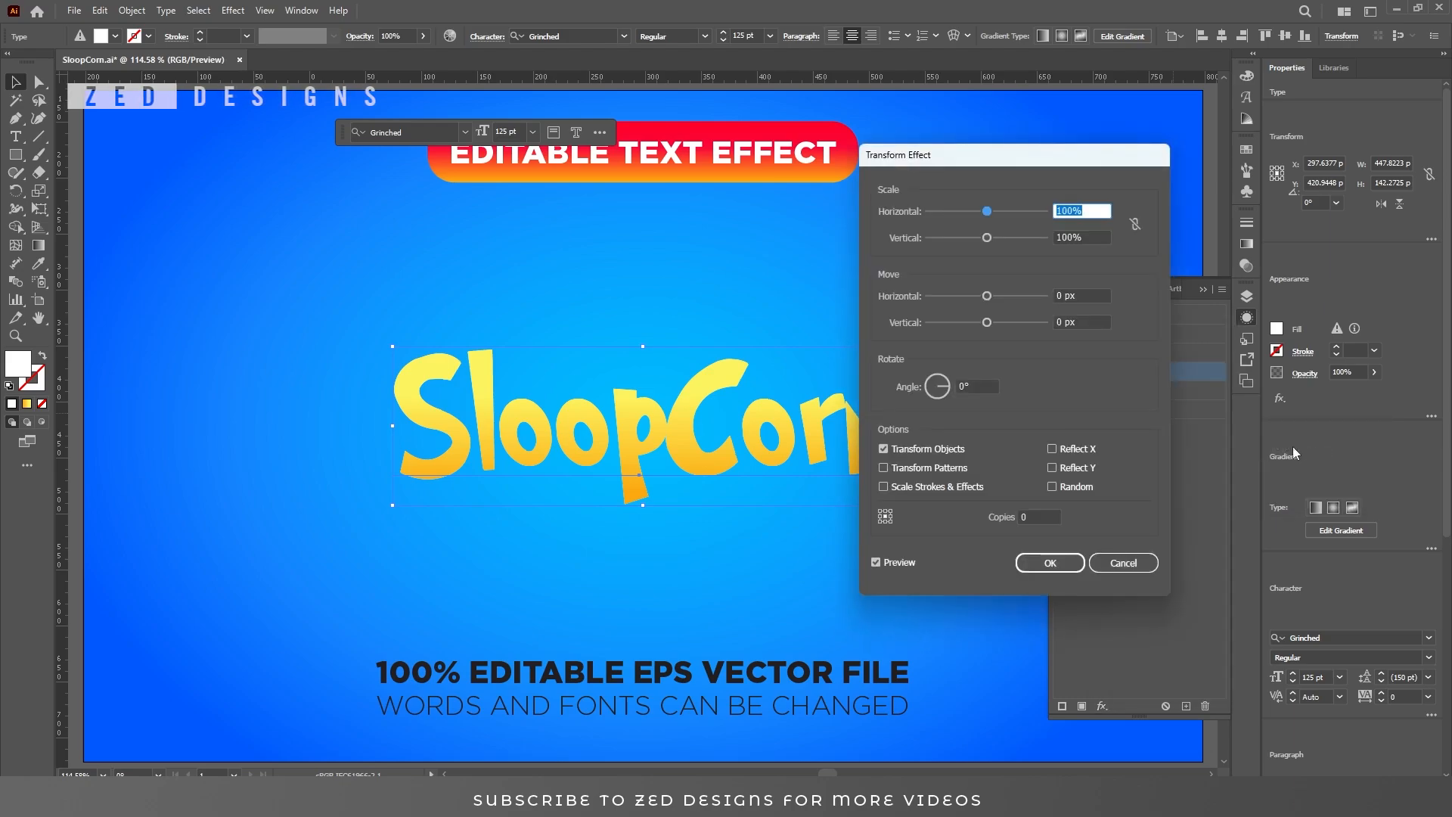
pyautogui.press('Tab')
pyautogui.press('Tab')
pyautogui.press('Tab')
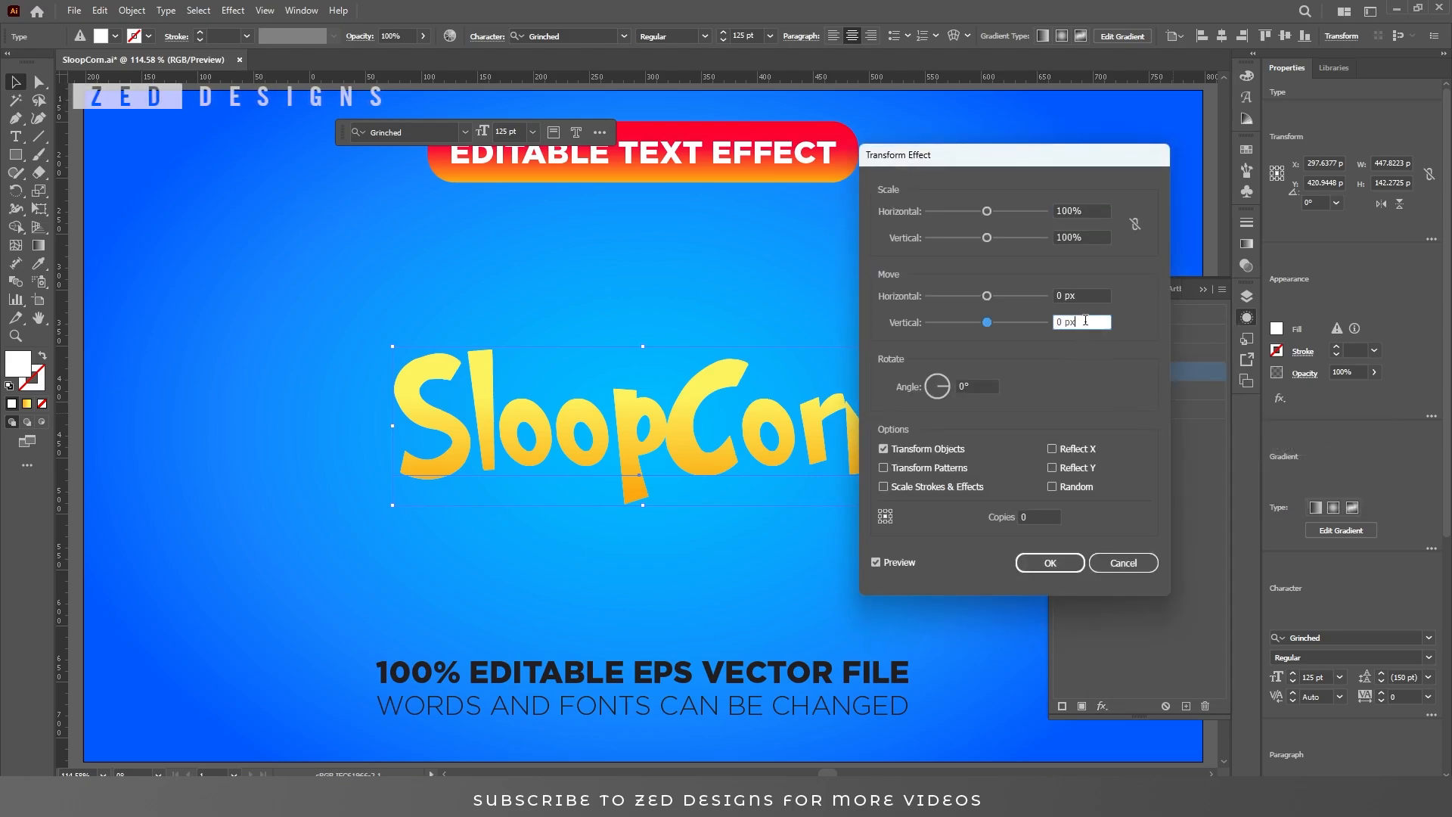
pyautogui.write('-1')
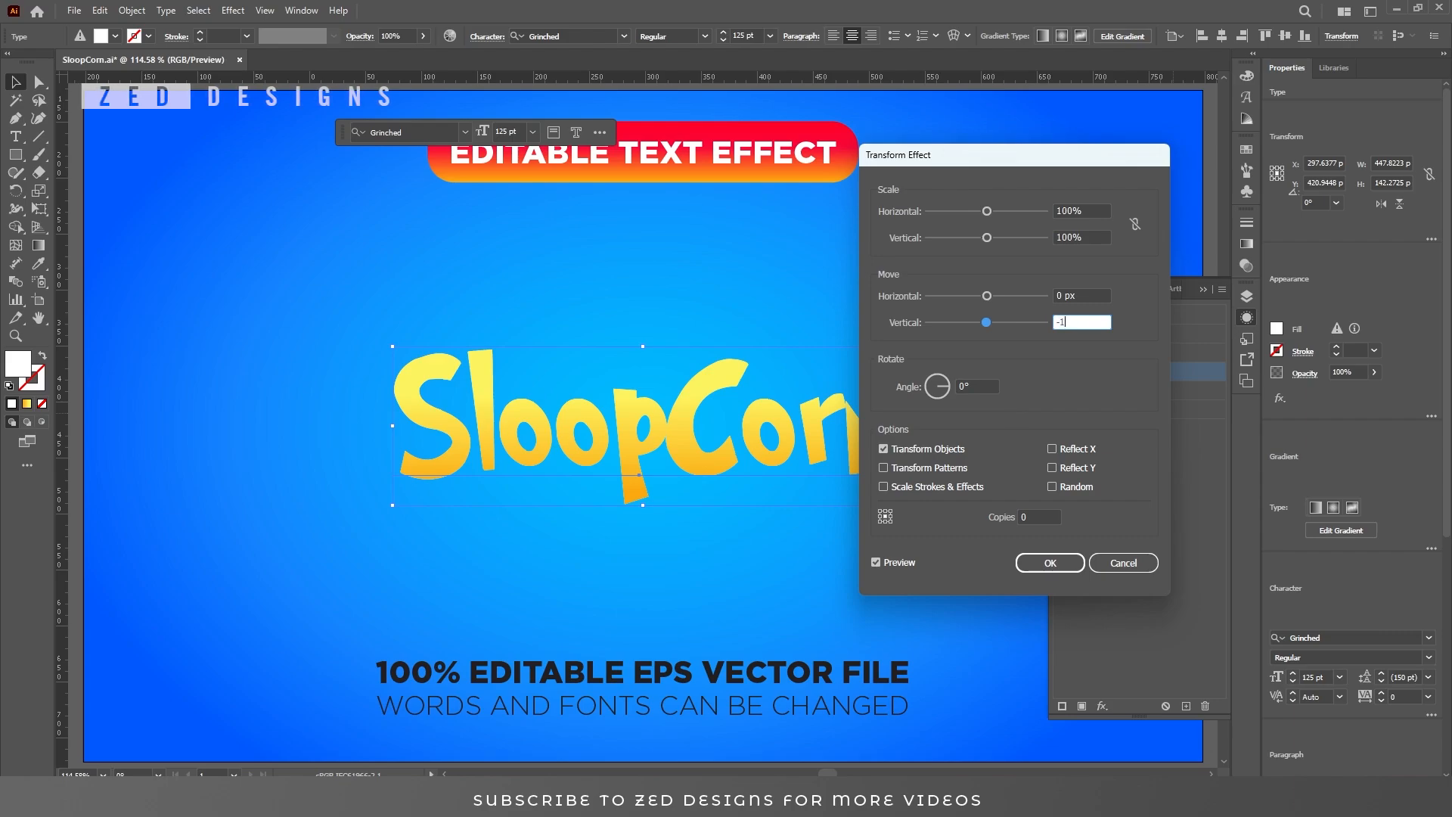
pyautogui.press('Tab')
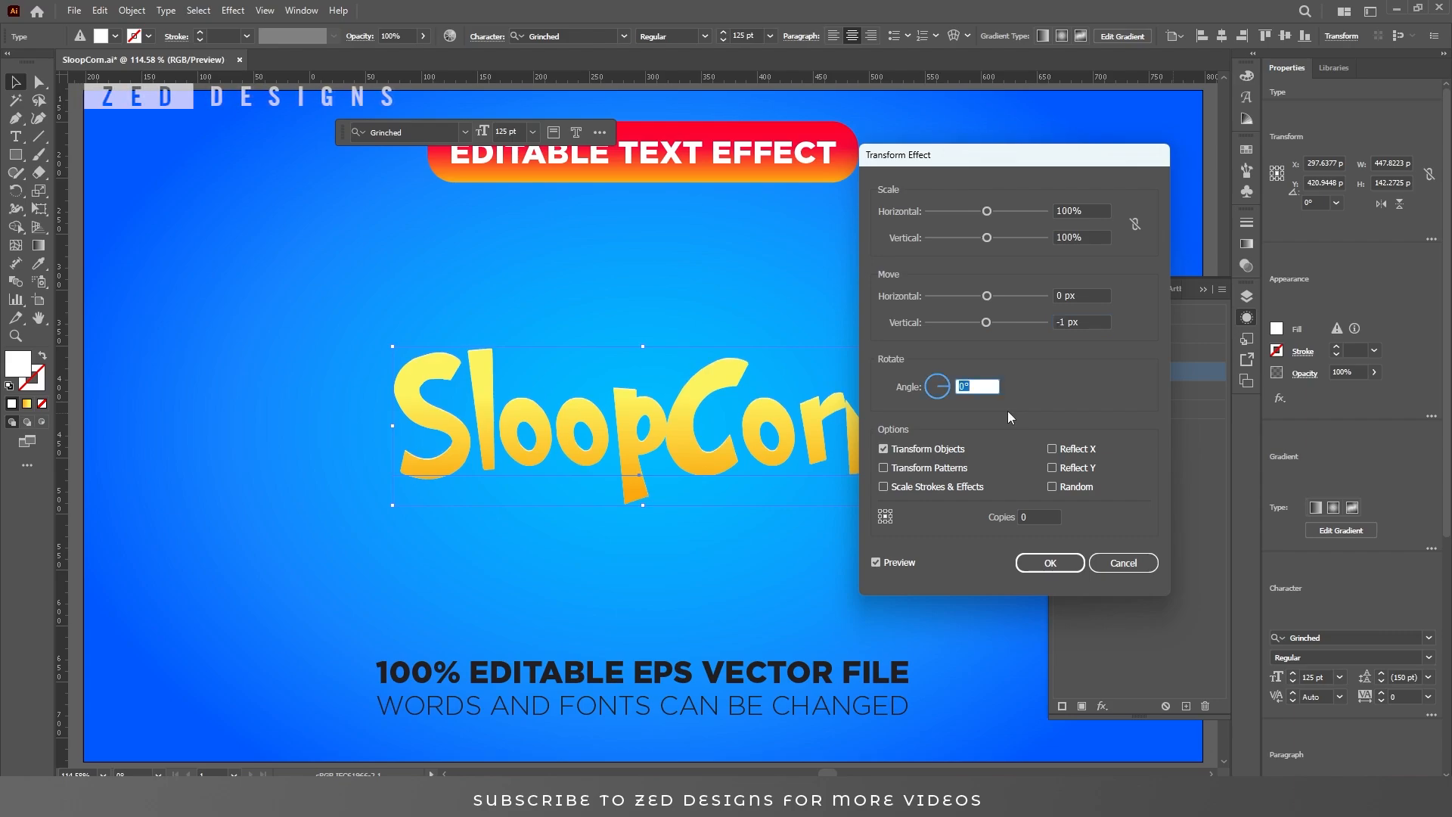
pyautogui.click(1035, 564)
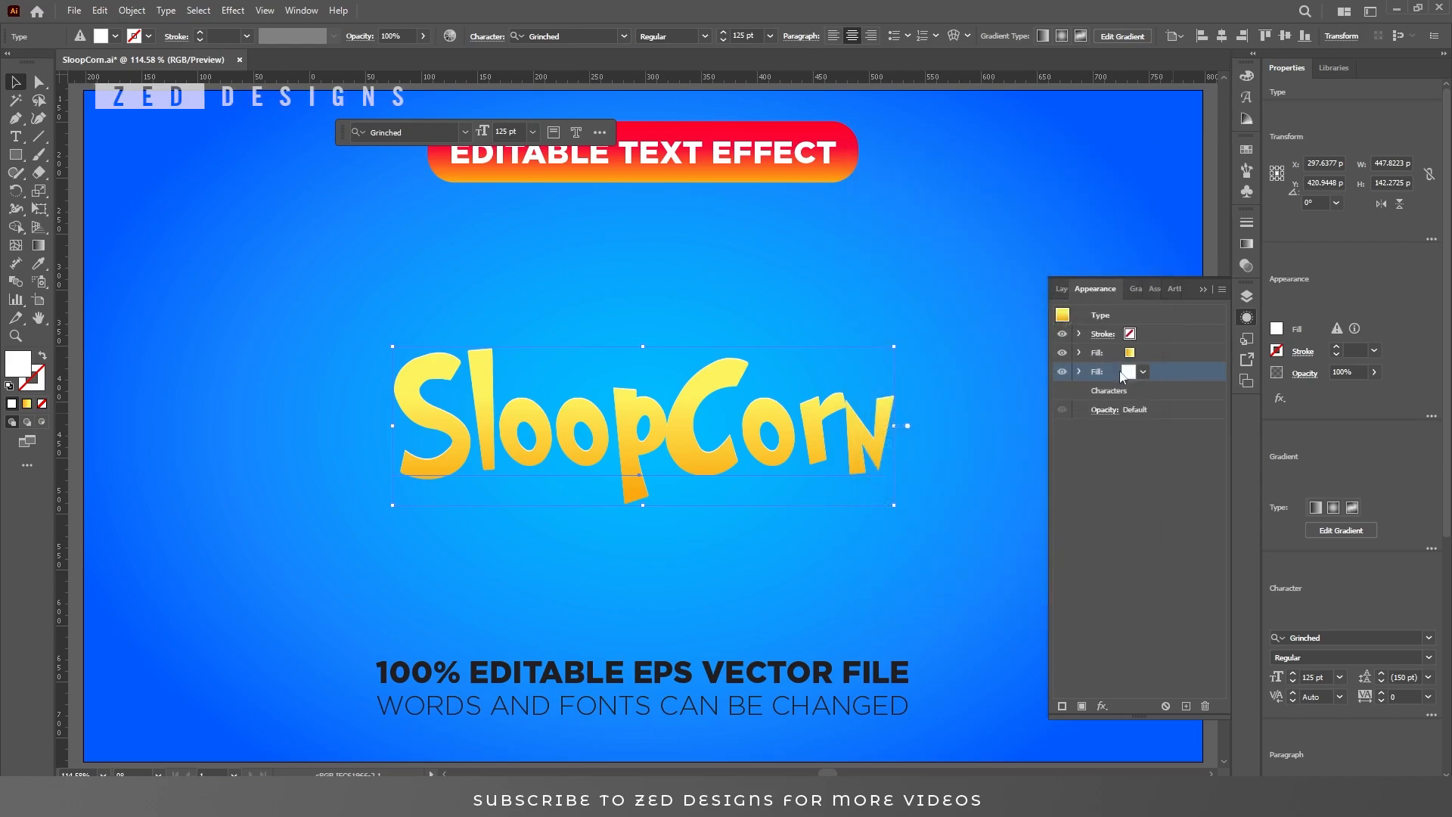
# Duplicate the white fill and set the lower copy's colour to EE652D
pyautogui.click(1186, 706)
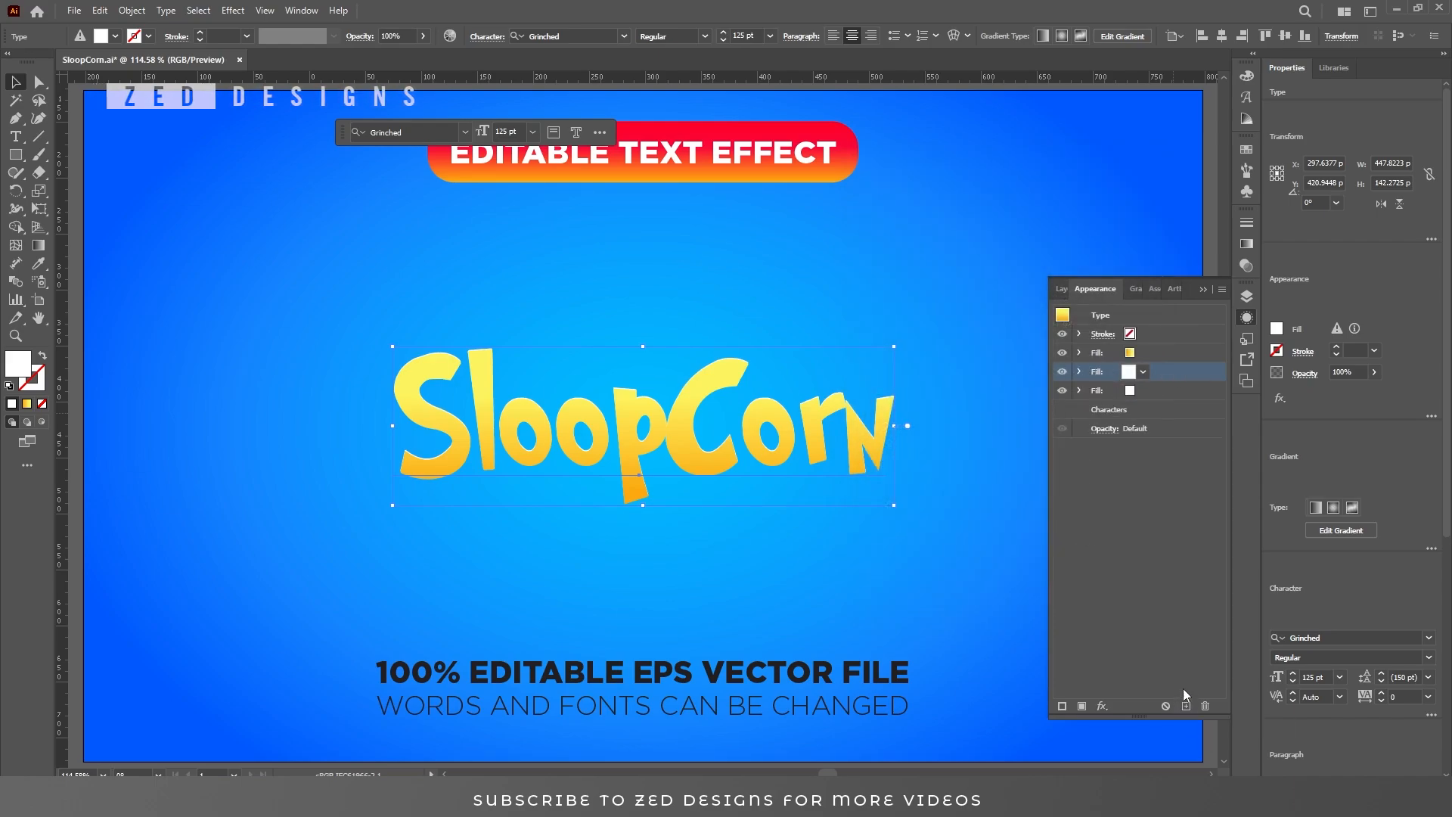
pyautogui.click(1168, 393)
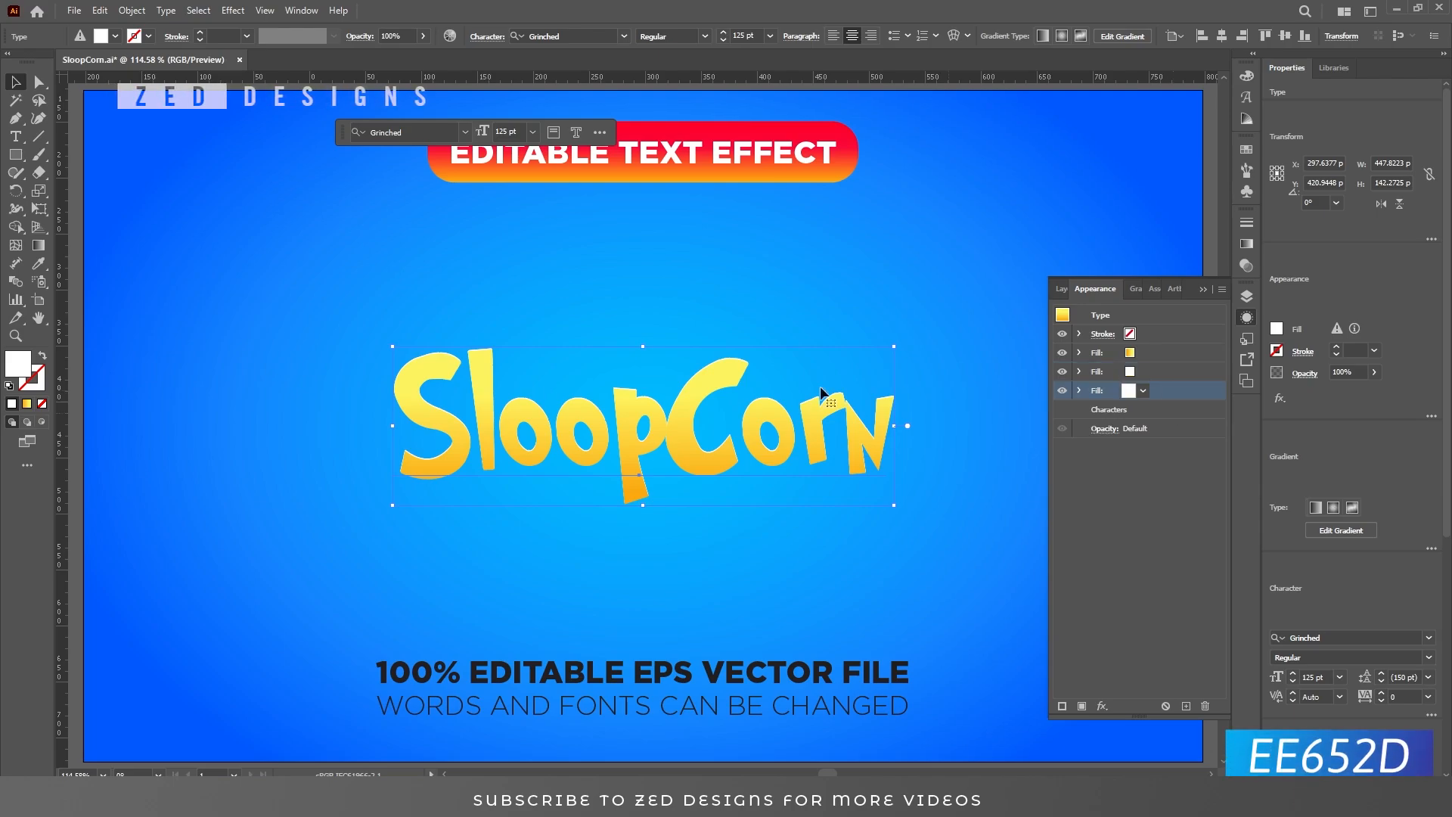
pyautogui.doubleClick(25, 368)
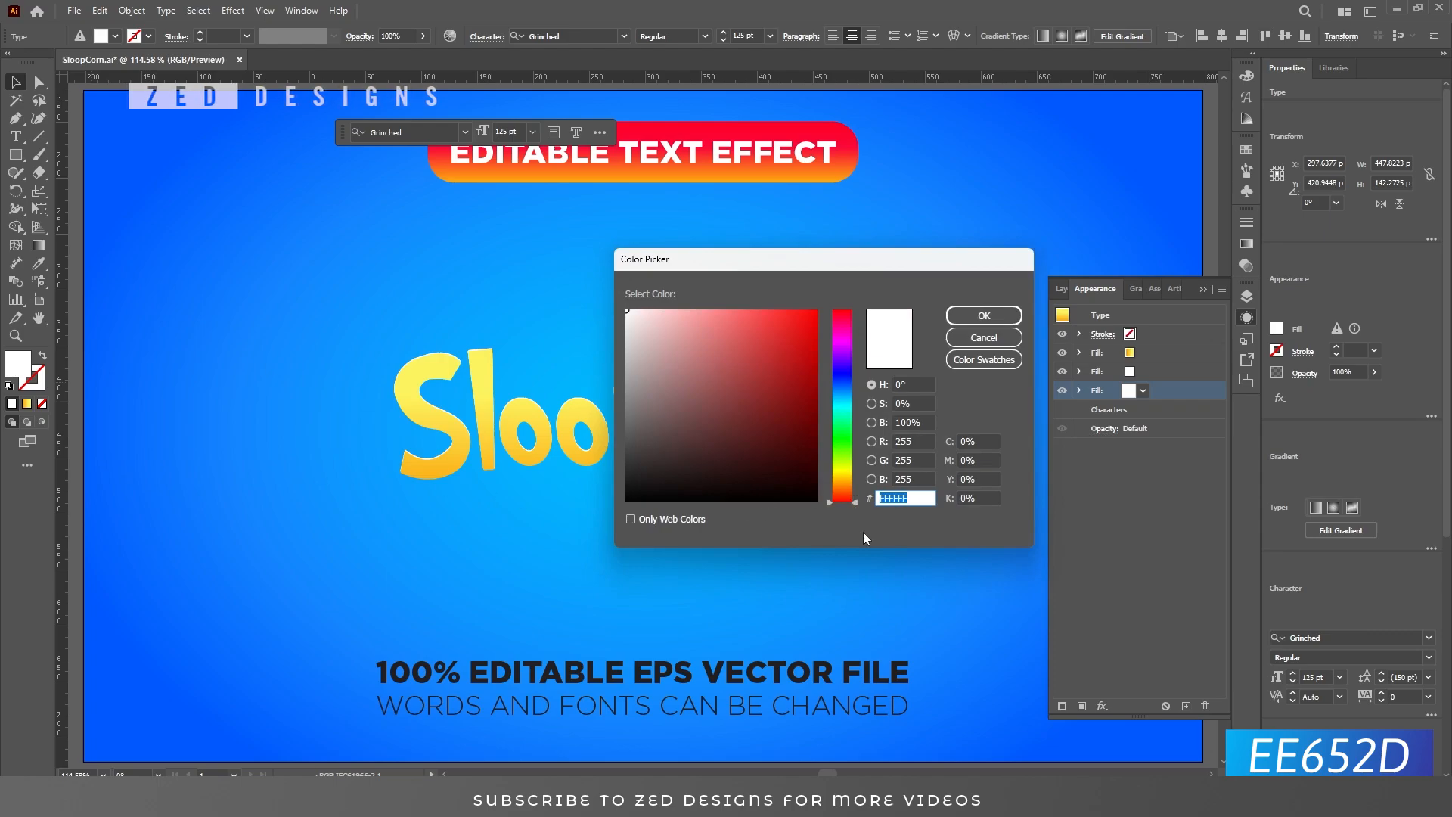
pyautogui.write('EE65')
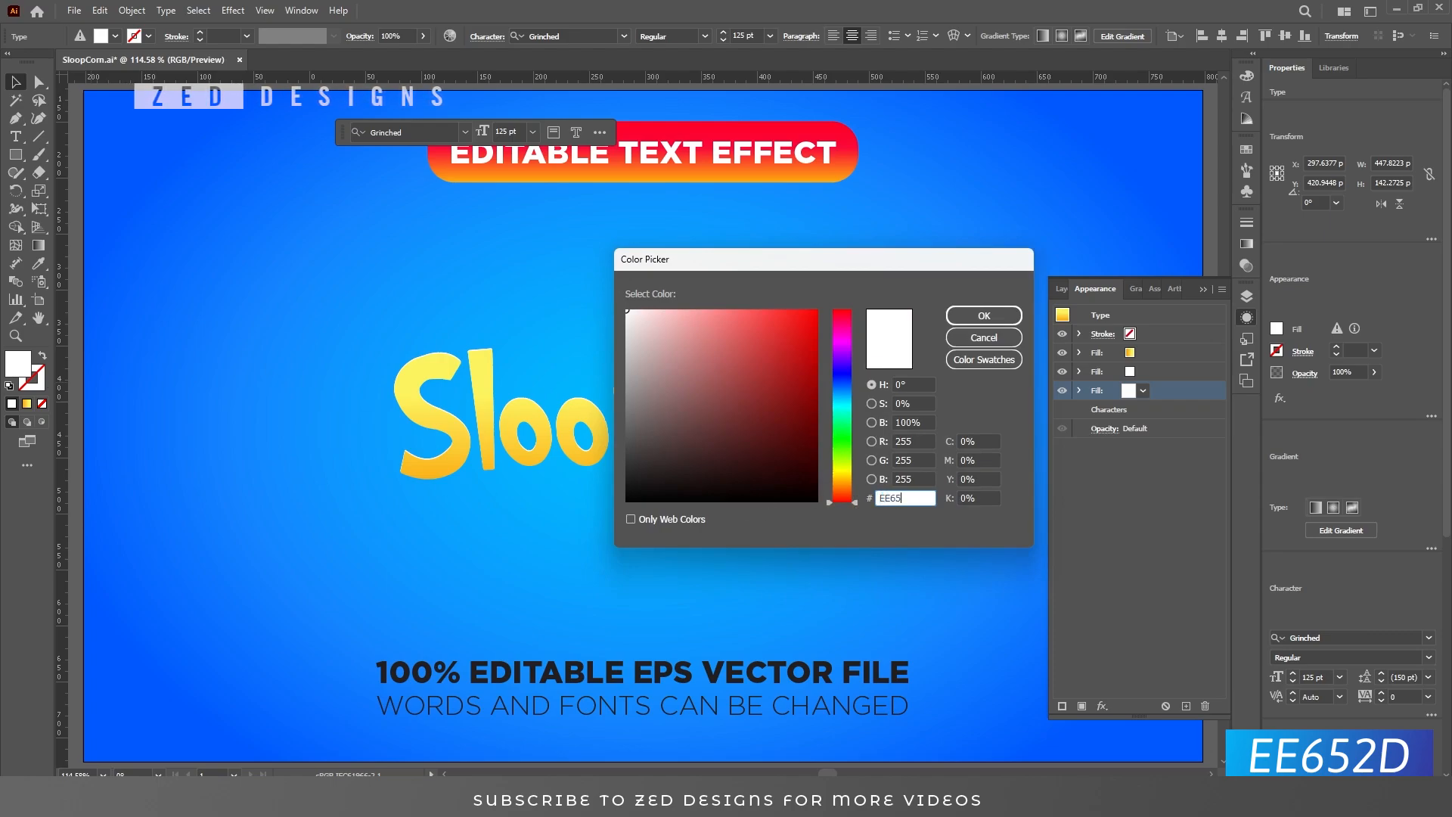
pyautogui.write('2D')
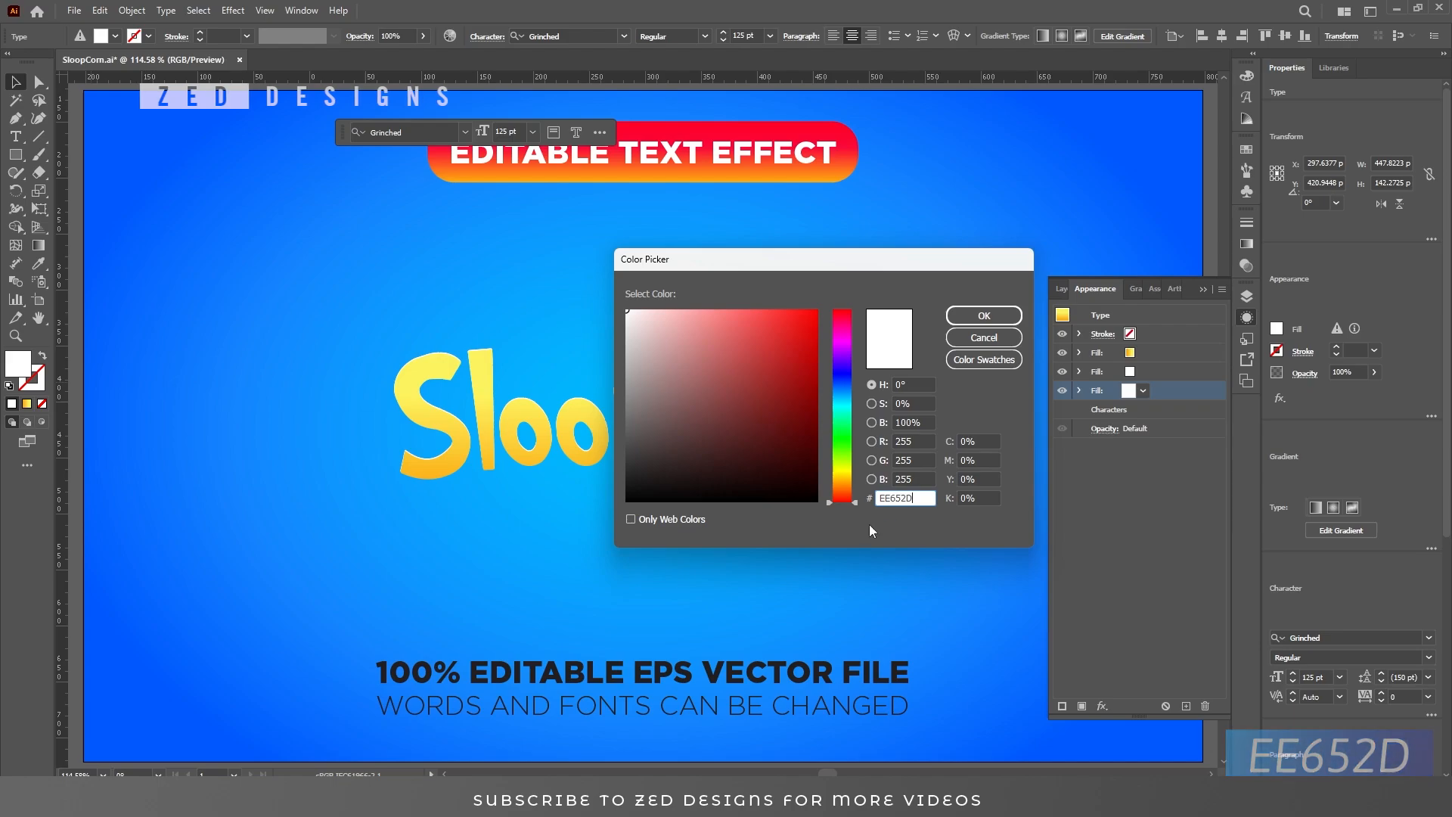
pyautogui.click(994, 319)
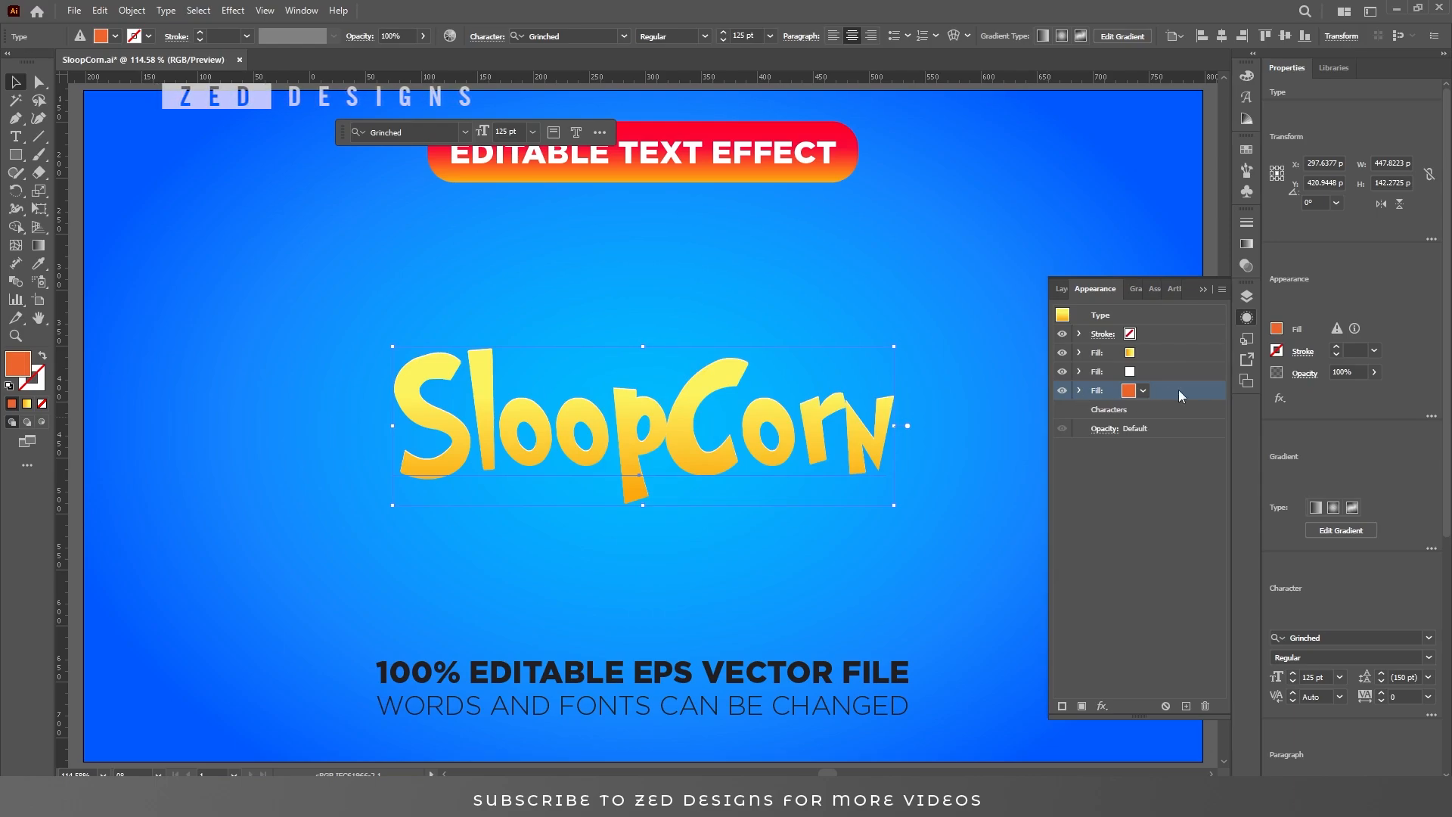
# Edit the orange fill's Transform effect to a vertical move of 0.5 px with 12 copies
pyautogui.click(1079, 390)
pyautogui.click(1125, 410)
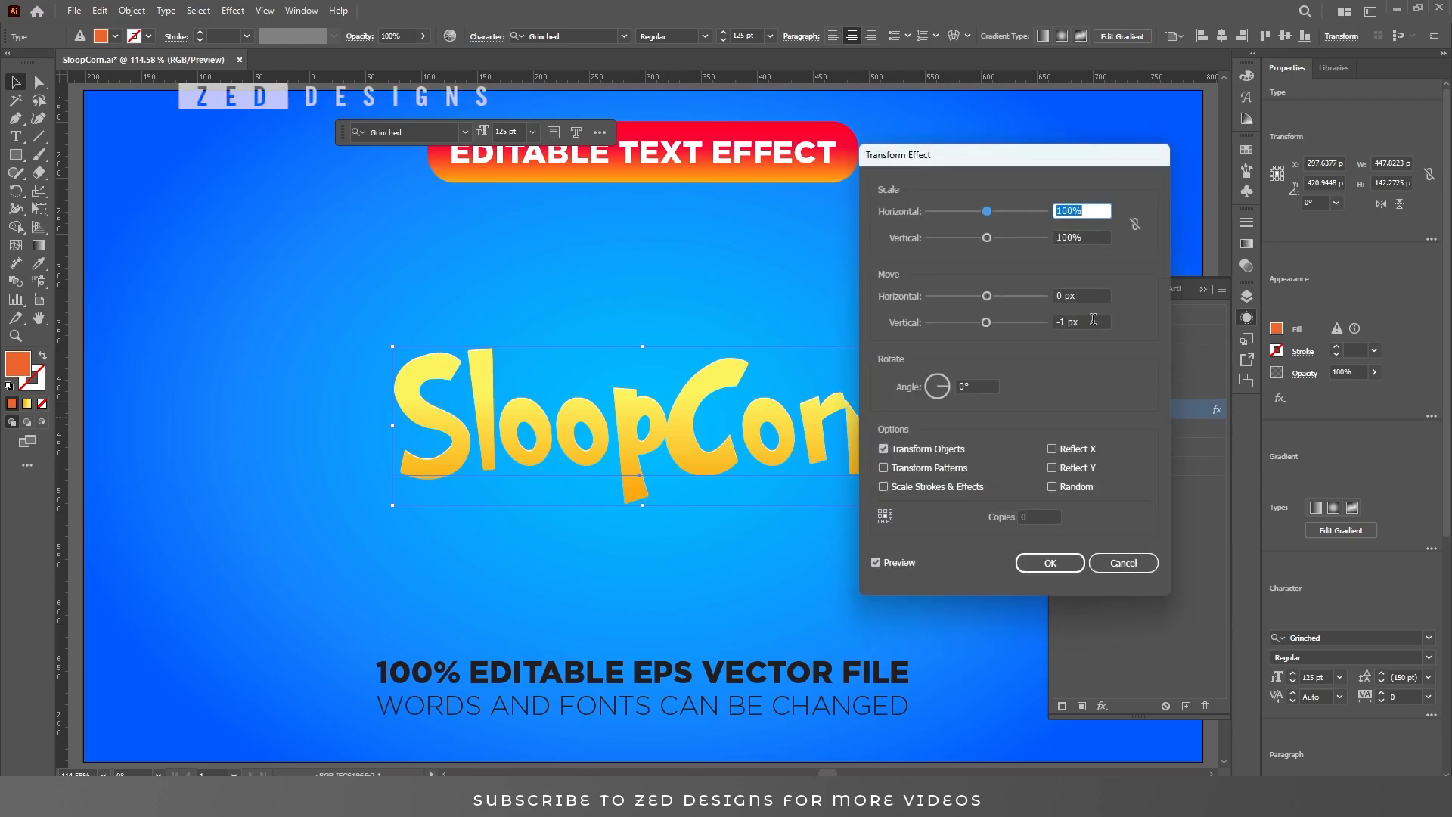
pyautogui.click(1093, 319)
pyautogui.write('0.5')
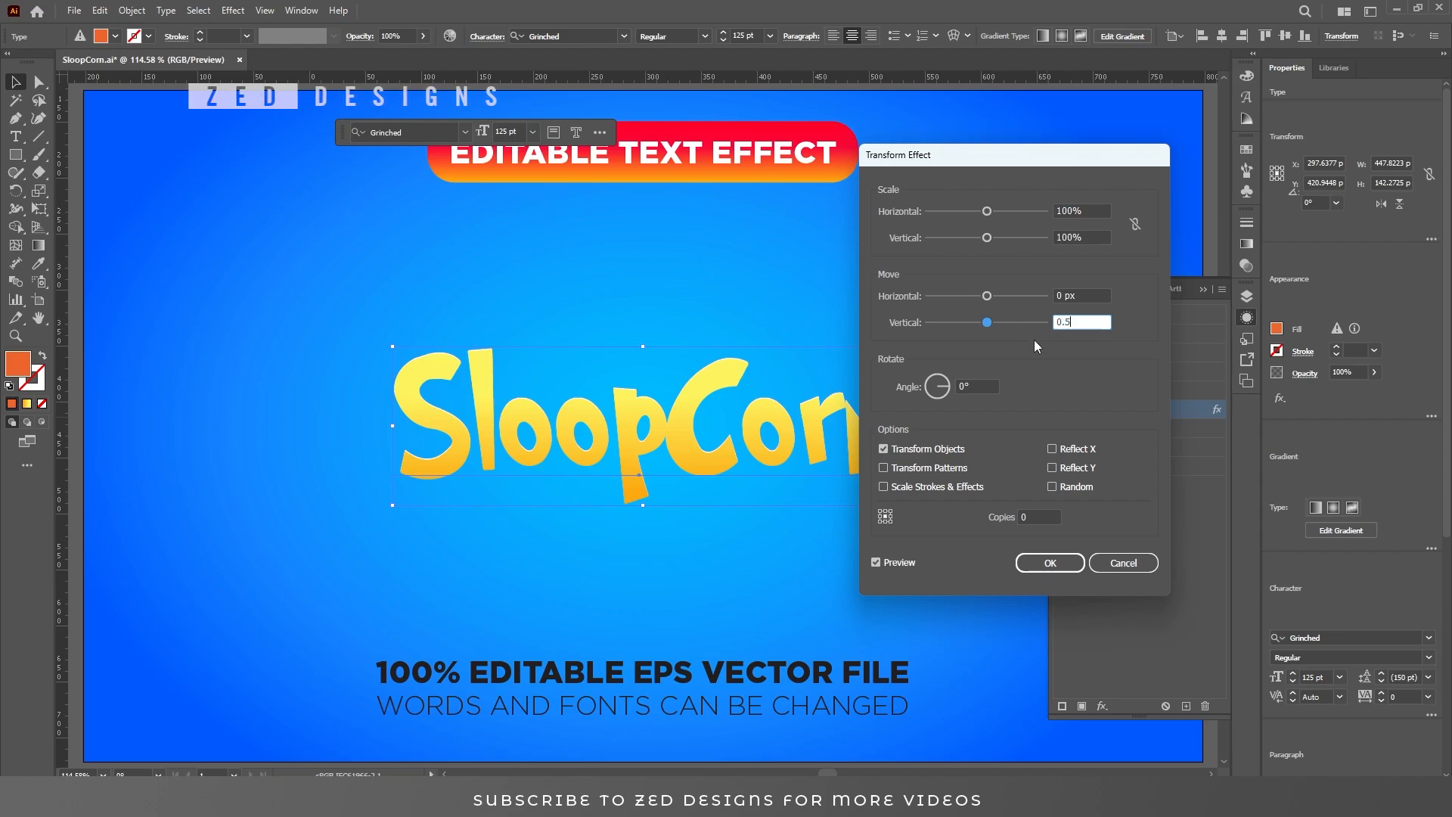
pyautogui.press('Tab')
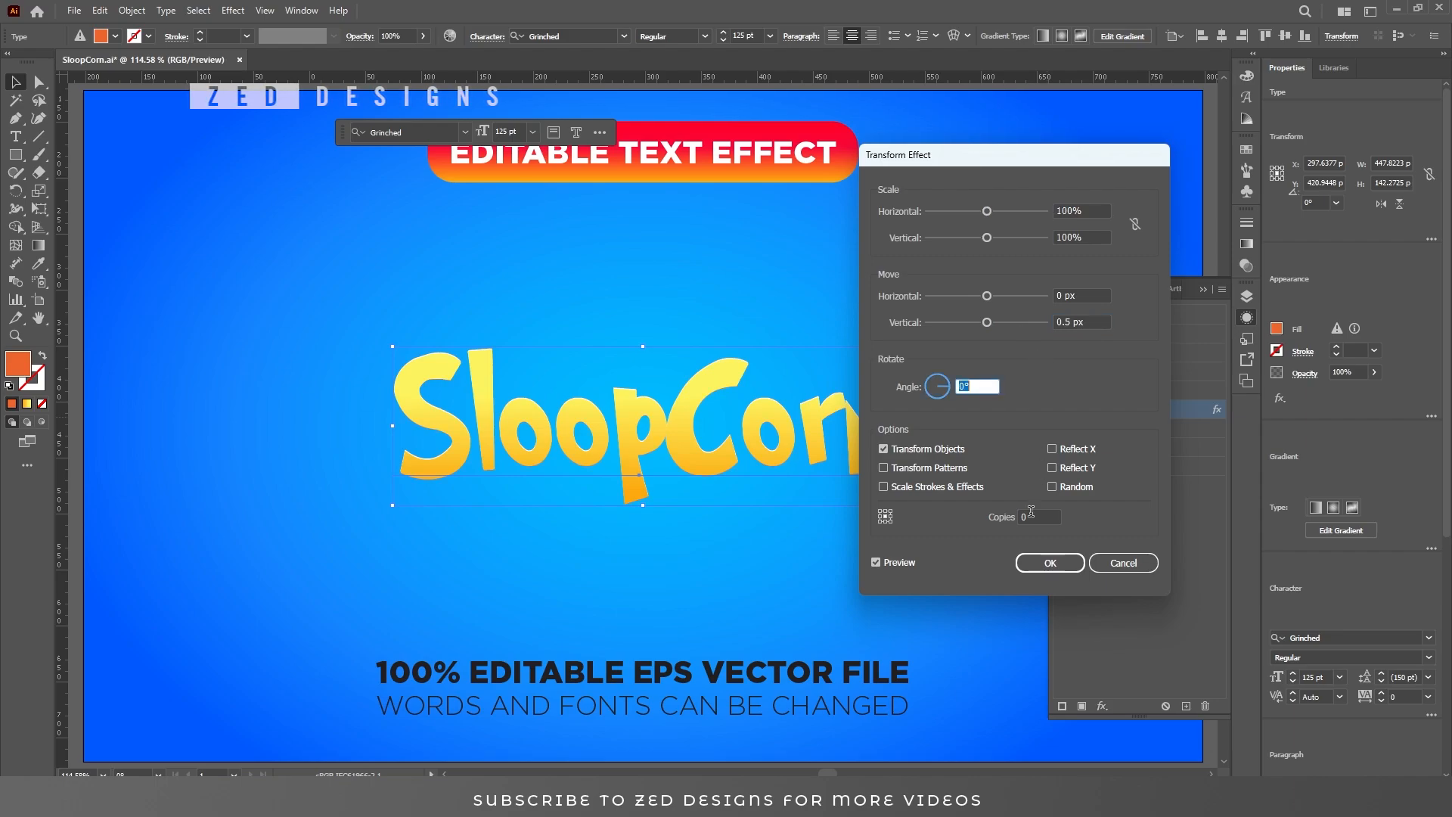
pyautogui.click(1027, 517)
pyautogui.write('12')
pyautogui.press('Tab')
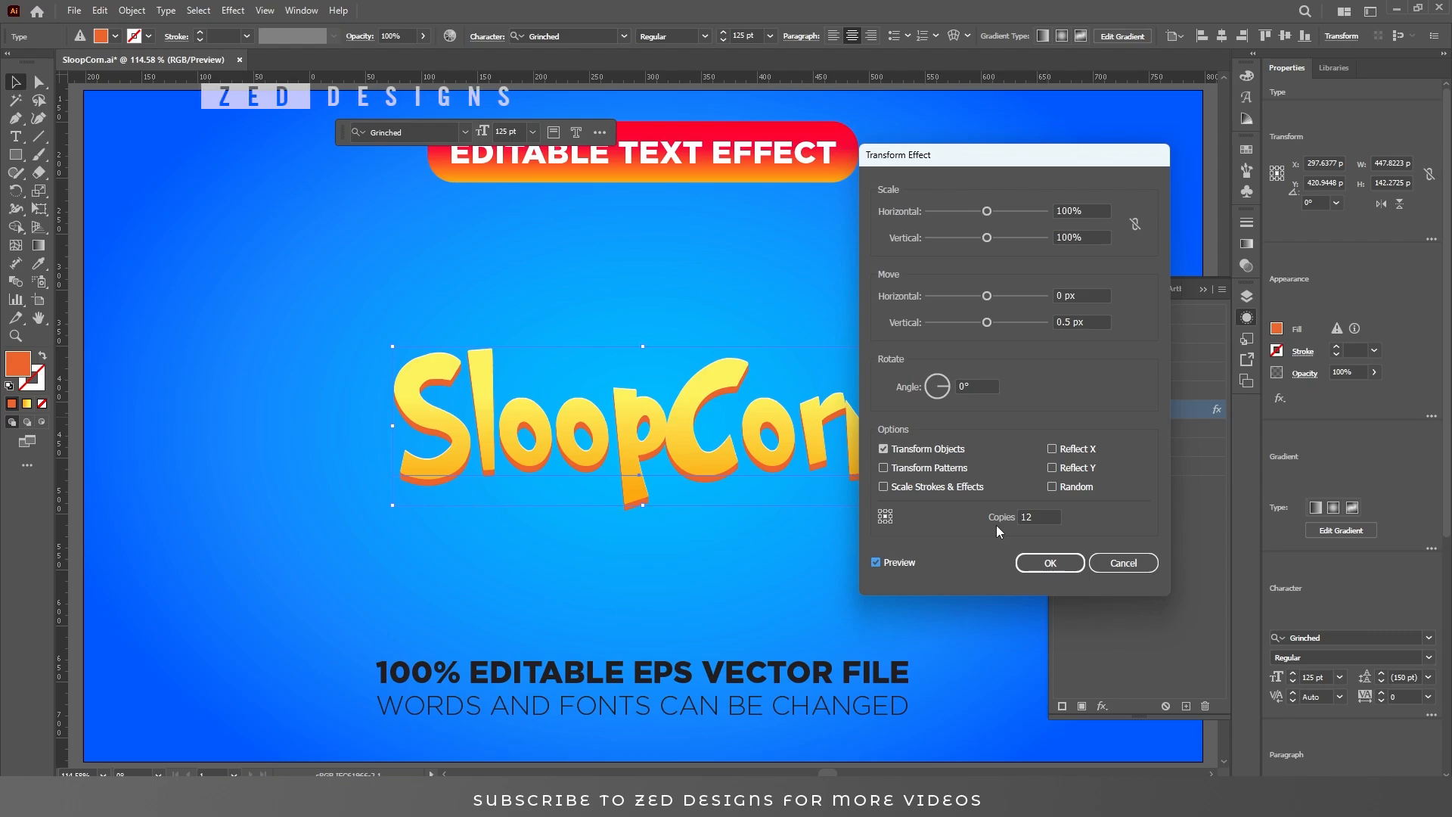
pyautogui.click(1046, 564)
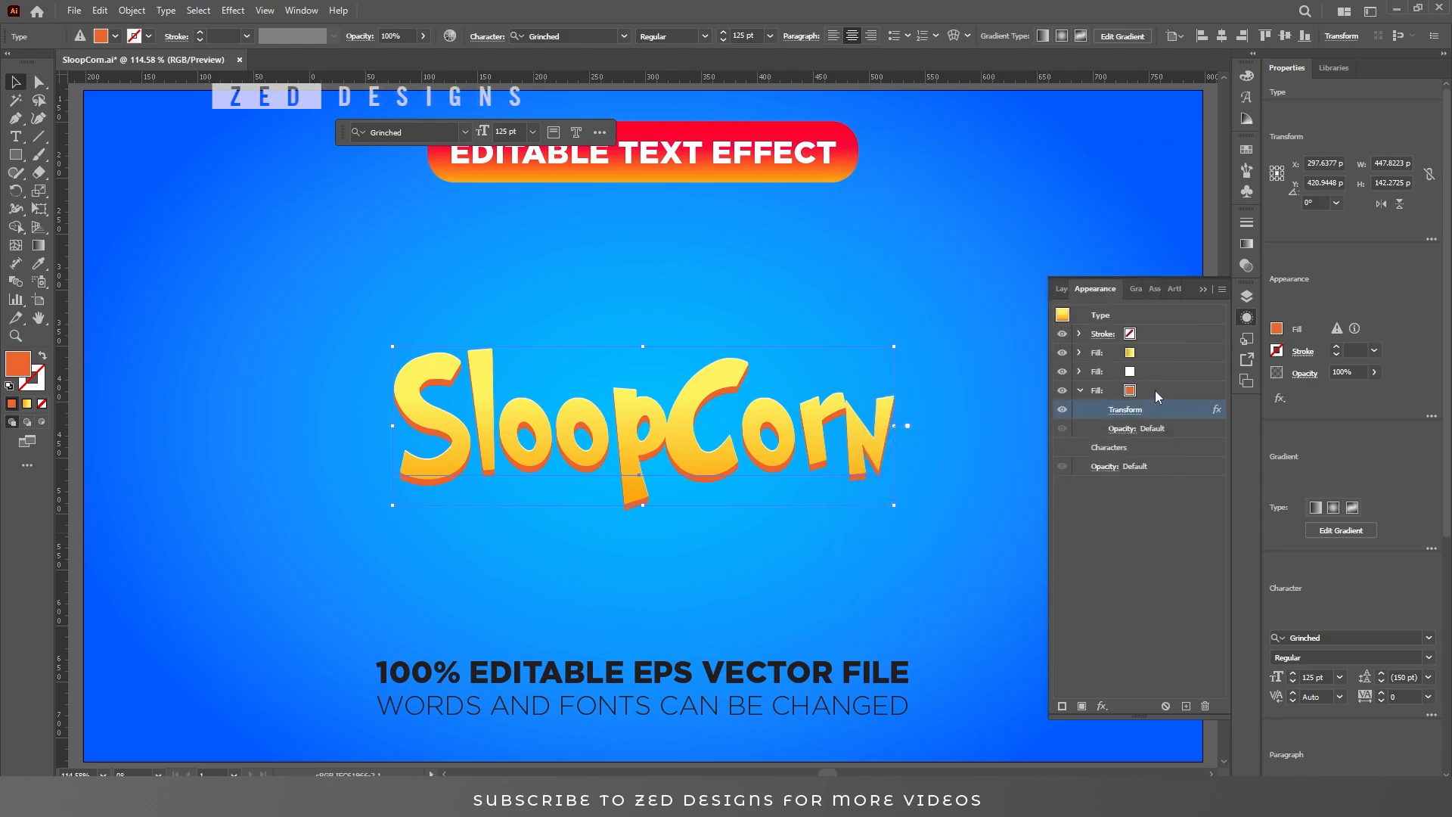
pyautogui.click(1155, 390)
pyautogui.click(1081, 391)
# Duplicate the white fill and place the copy beneath the orange fill in the text's appearance
pyautogui.click(1164, 374)
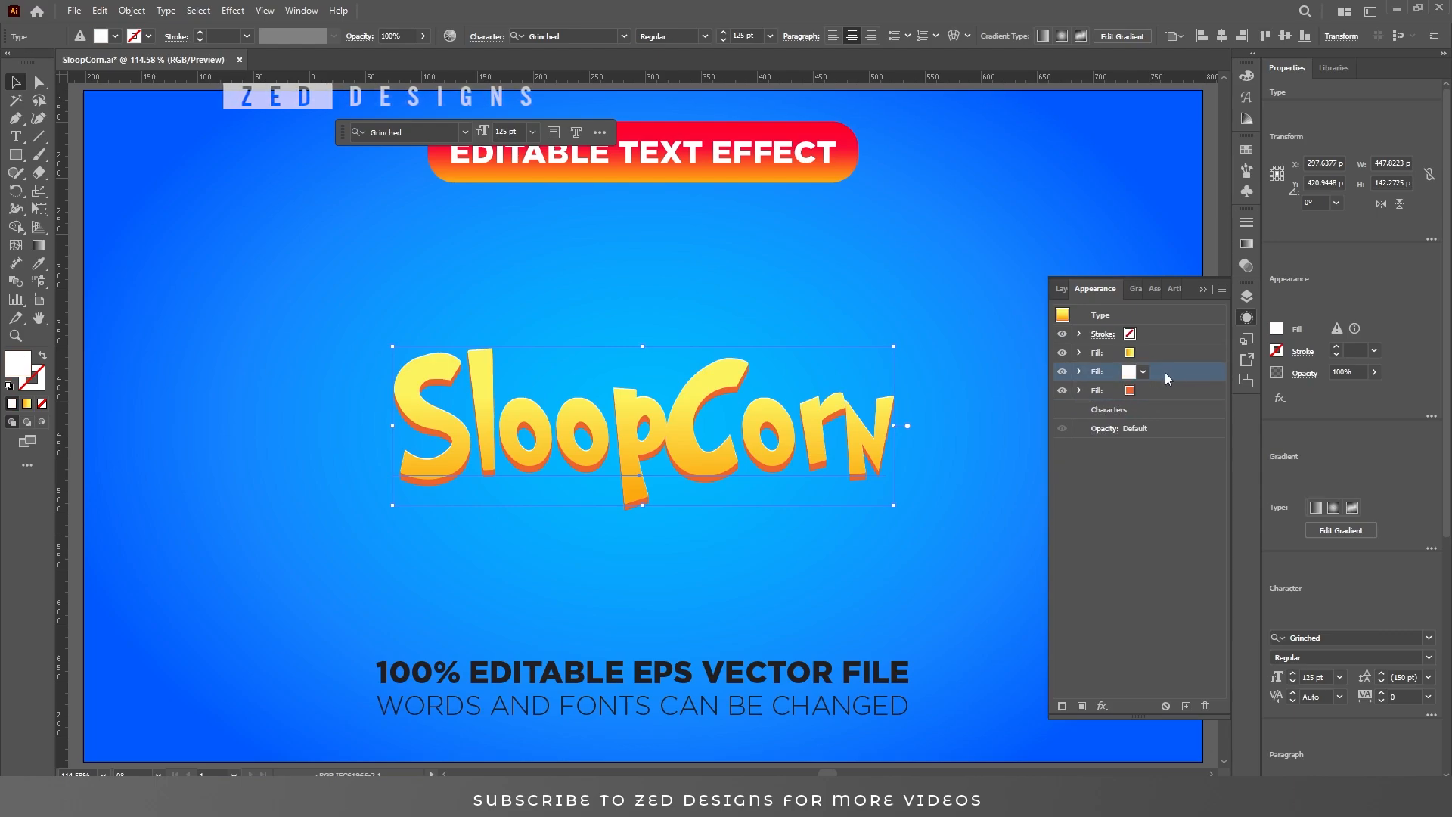
pyautogui.click(1186, 706)
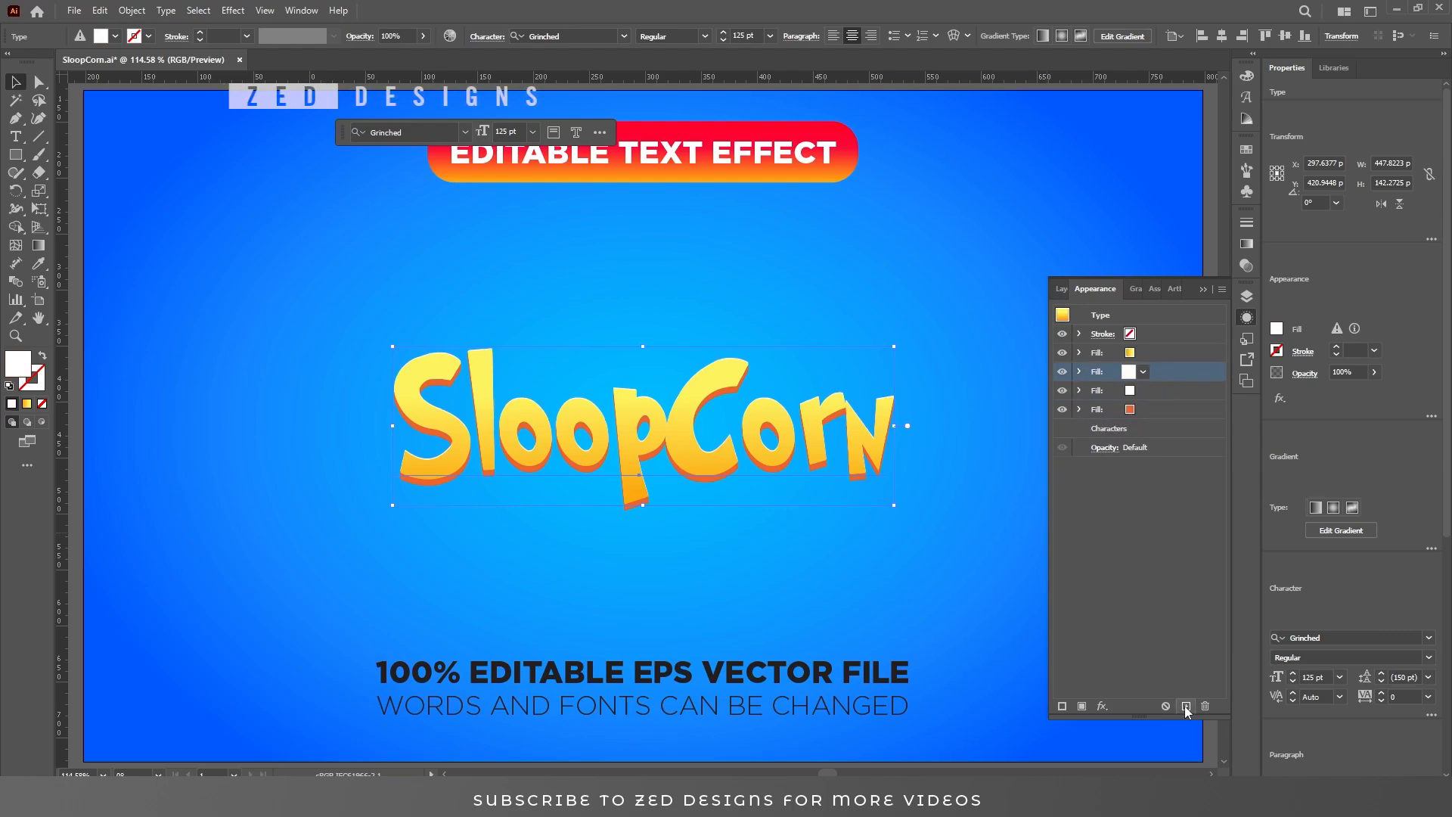
pyautogui.click(1164, 391)
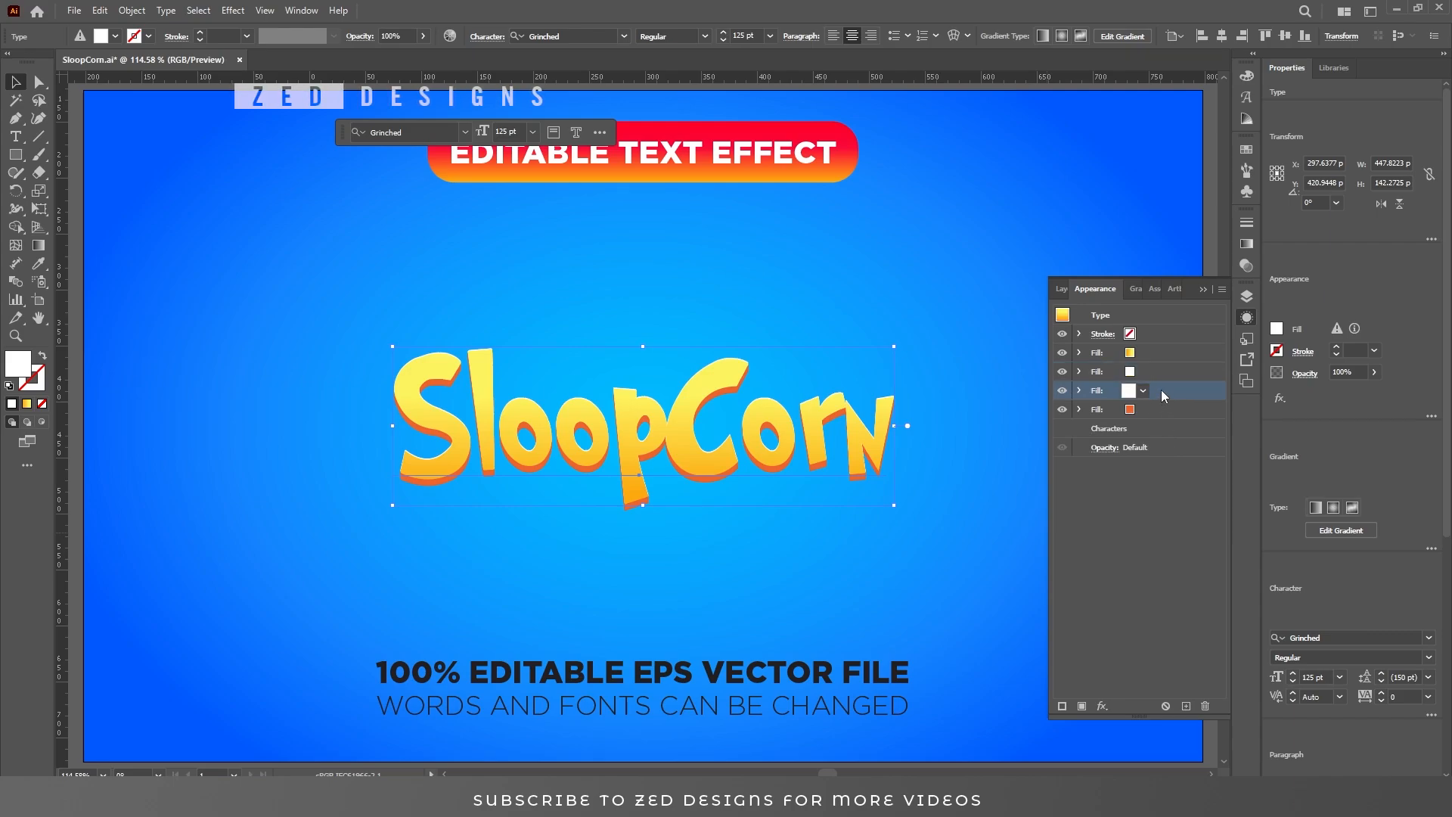
pyautogui.moveTo(1182, 389); pyautogui.dragTo(1177, 420)
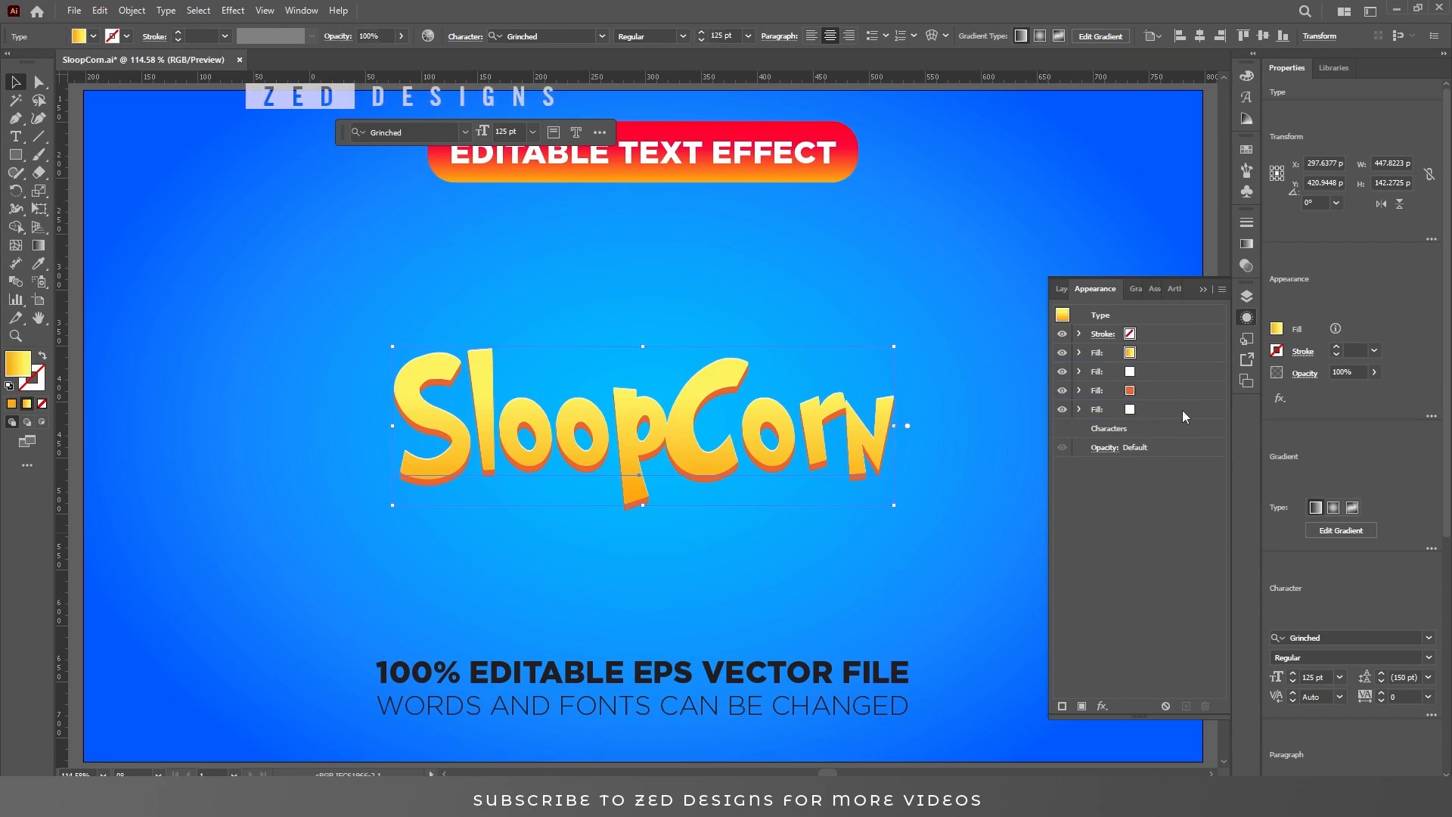
pyautogui.click(1182, 409)
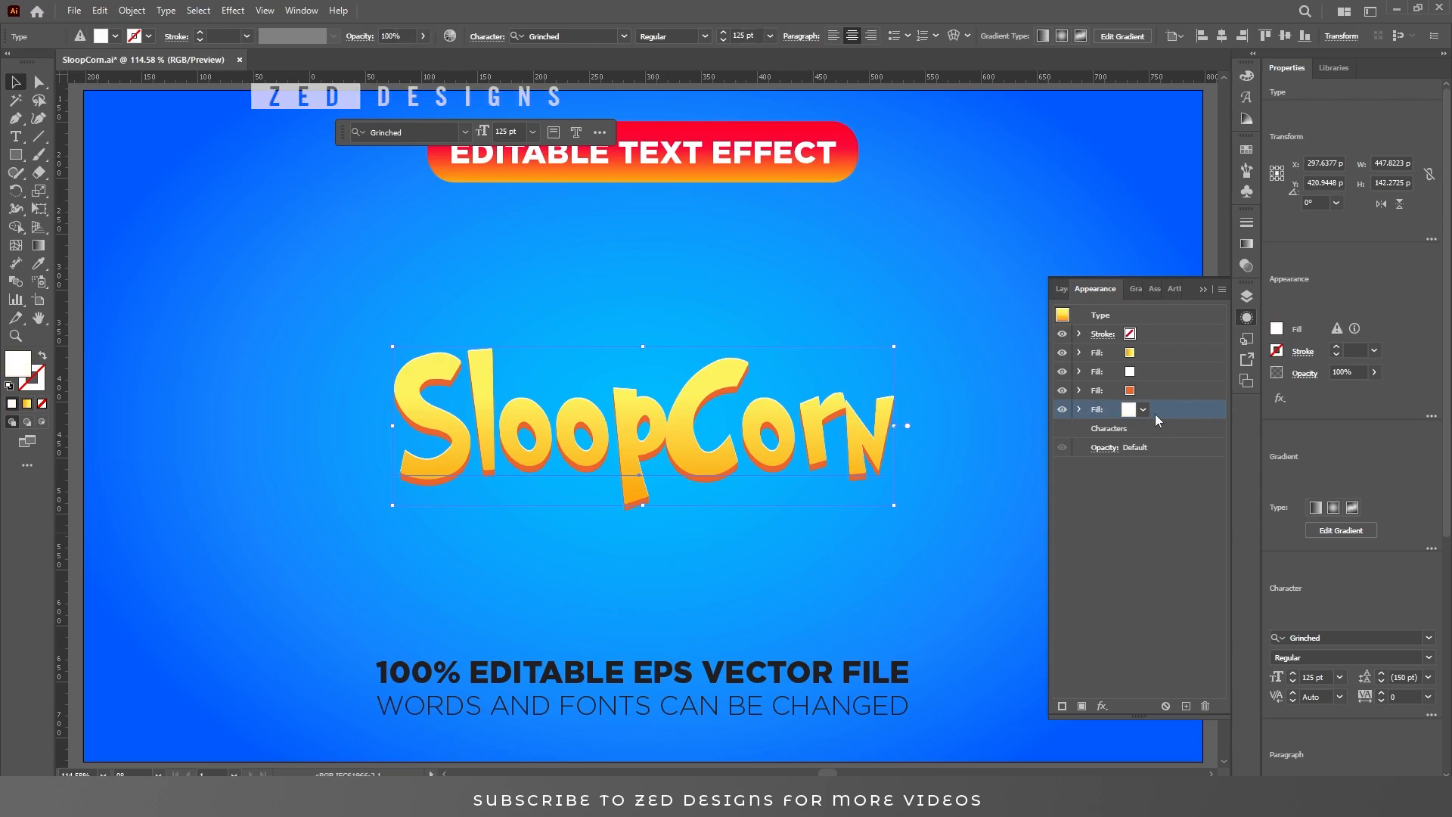
# Add an Offset Path effect of 10 px with round joins to the bottom white fill
pyautogui.click(1080, 409)
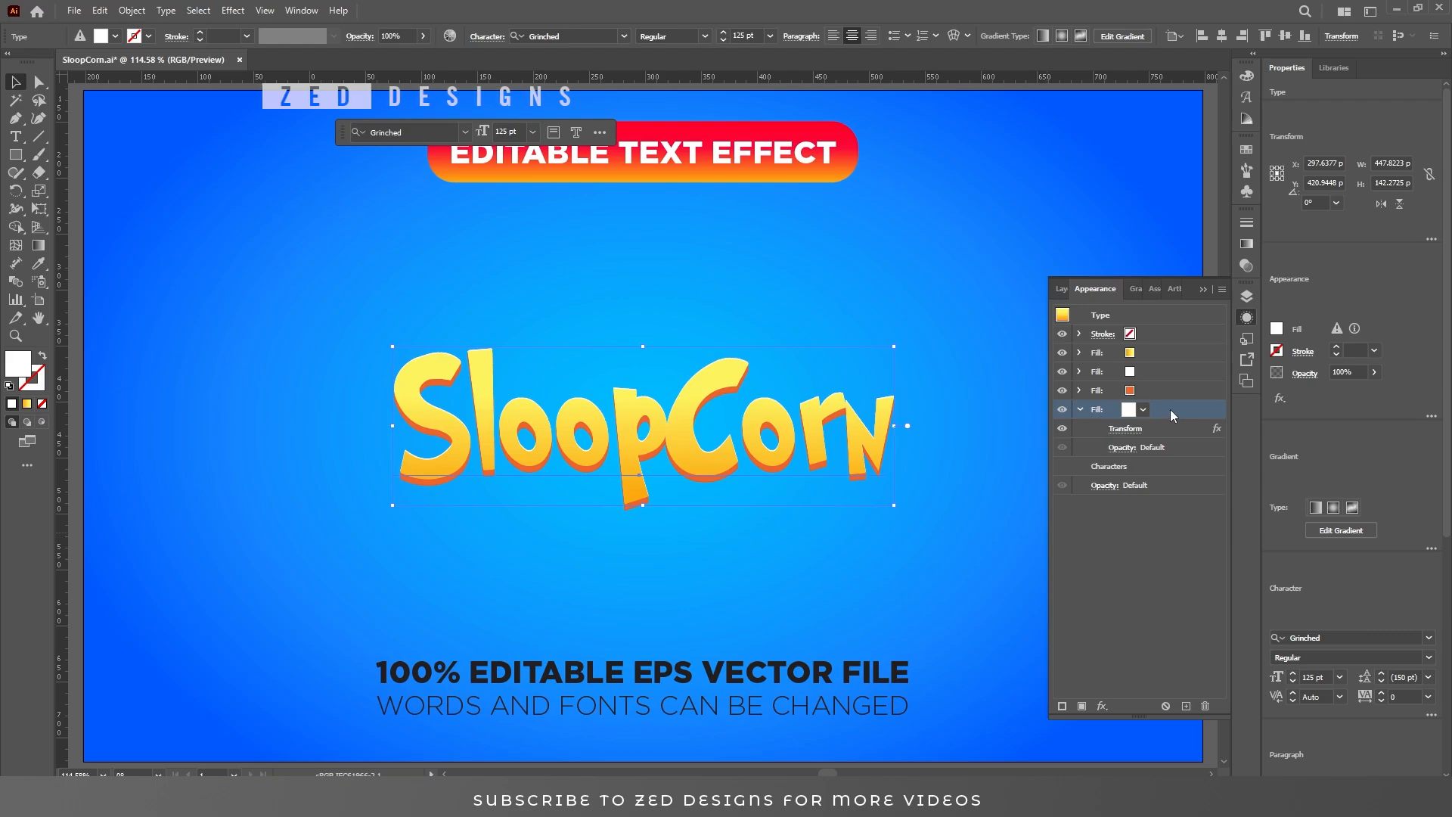
pyautogui.click(1101, 706)
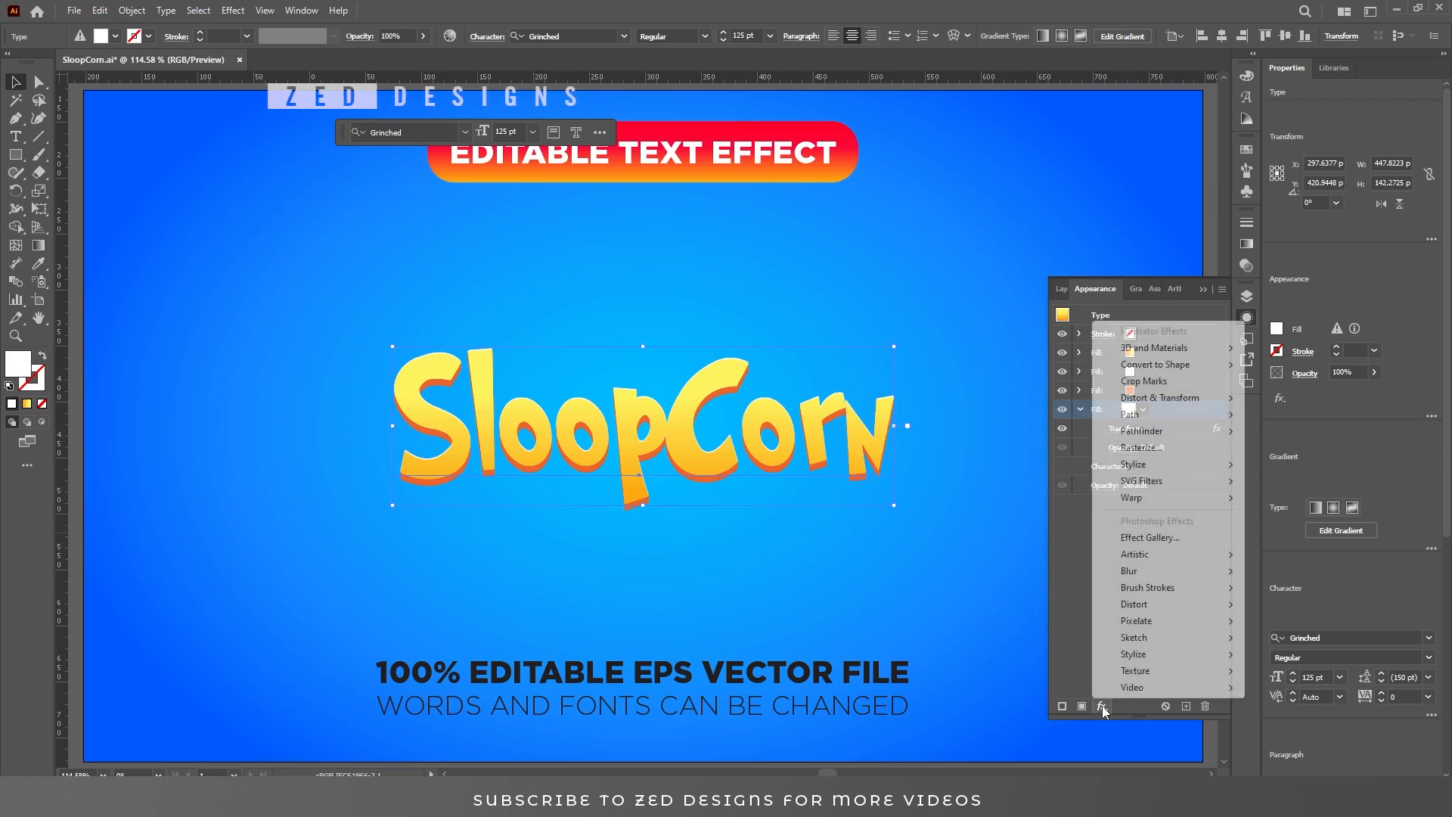
pyautogui.moveTo(1161, 415)
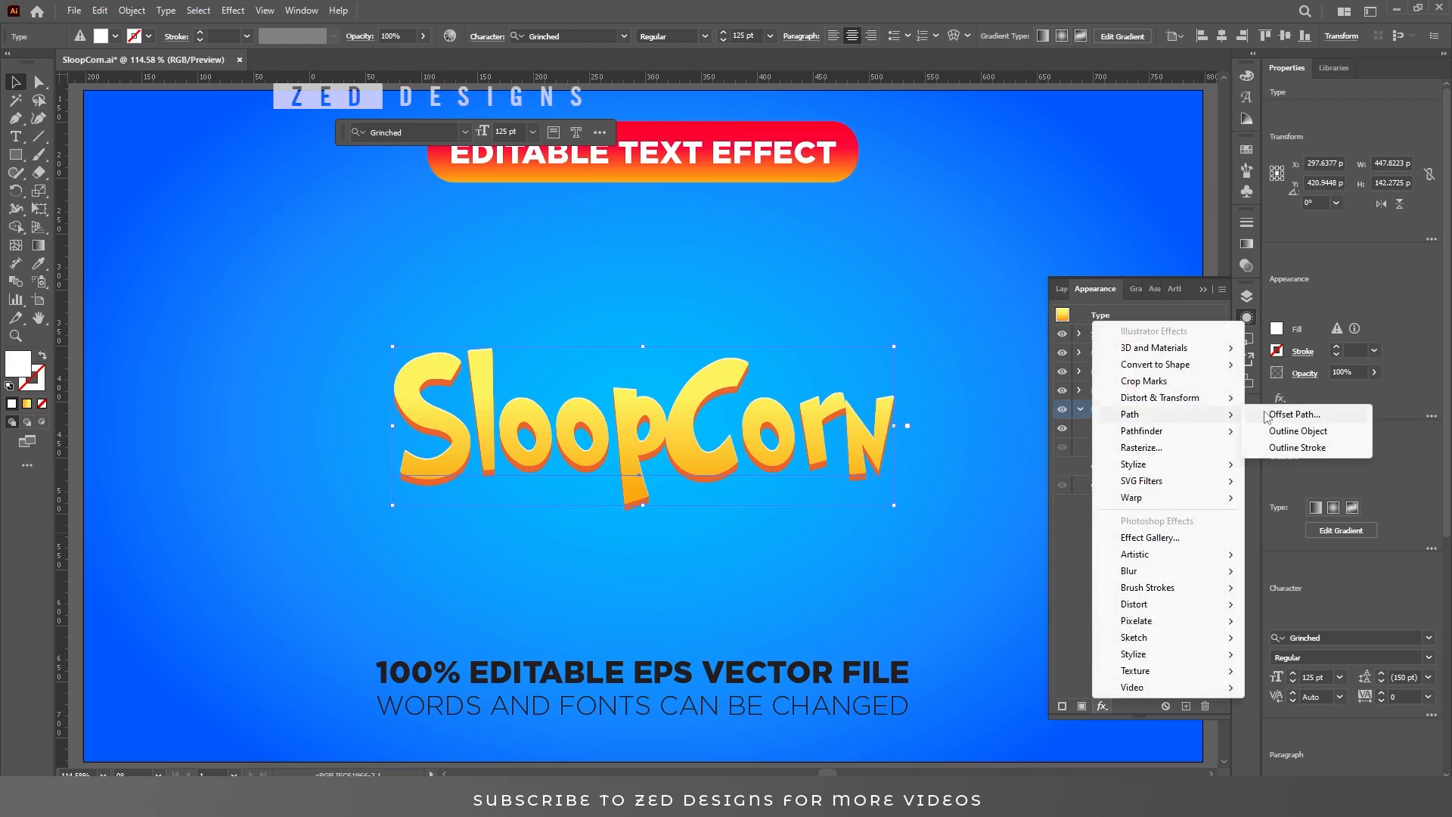
pyautogui.click(1278, 414)
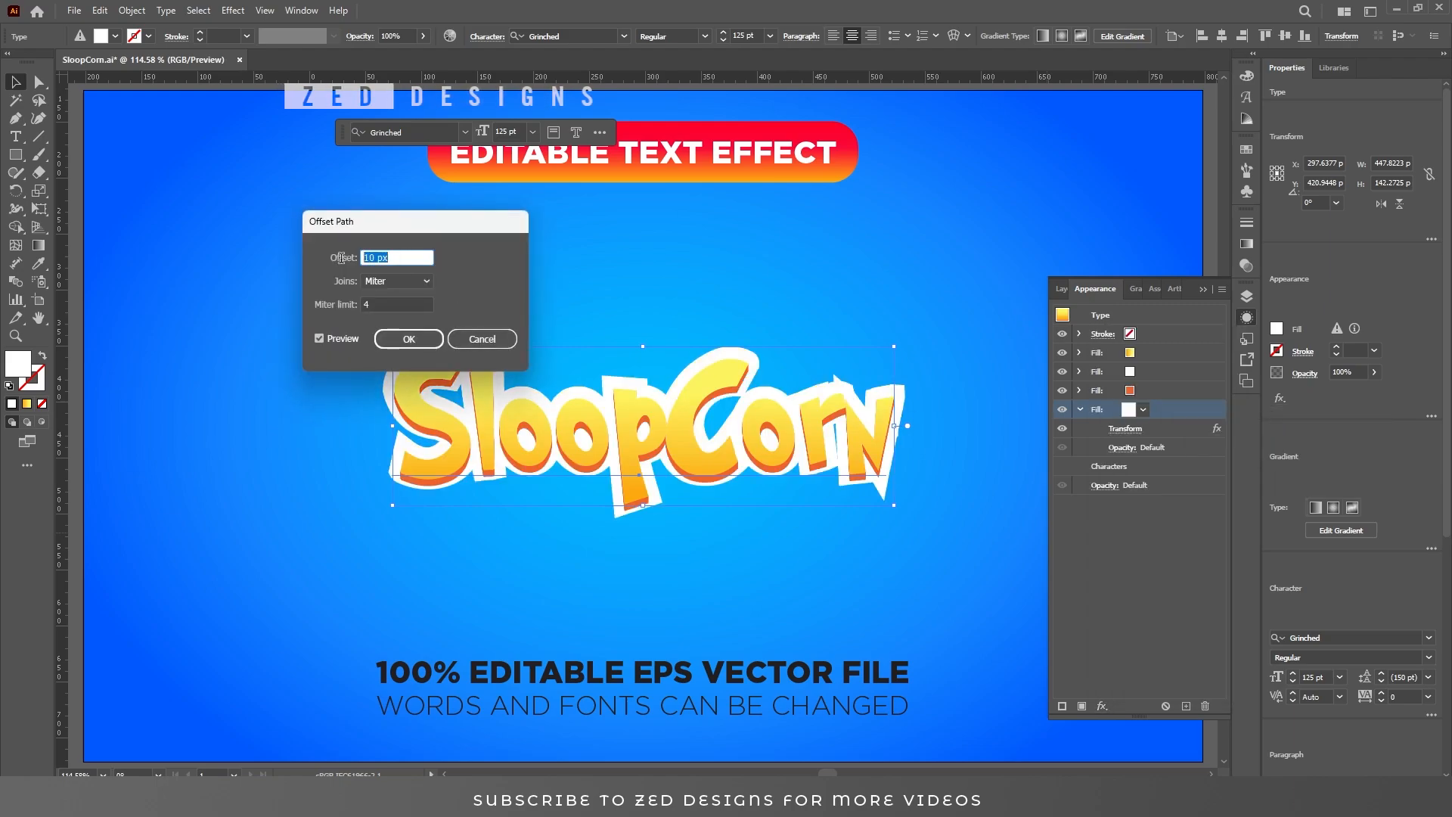
pyautogui.click(391, 282)
pyautogui.click(396, 321)
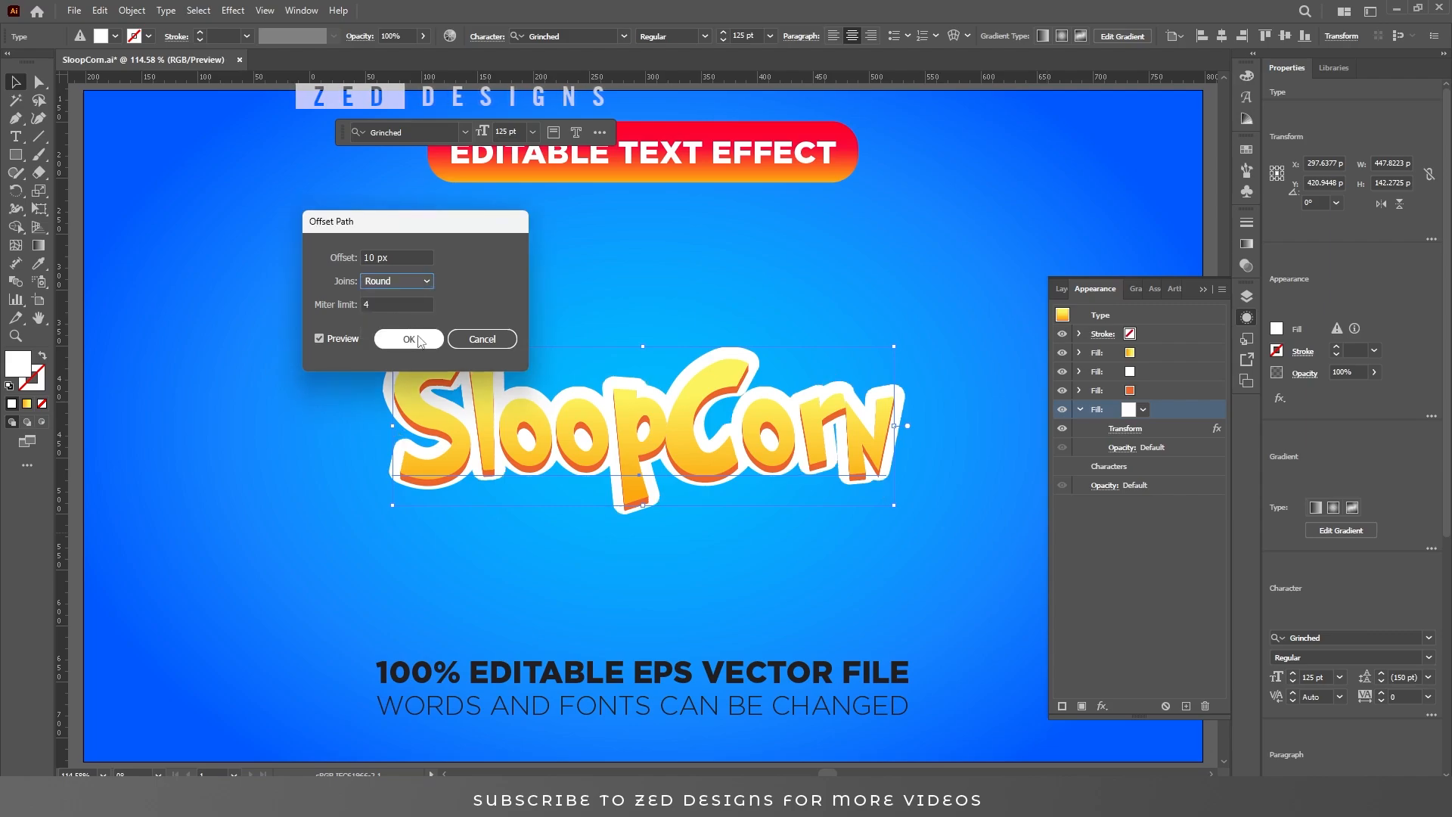
pyautogui.click(418, 340)
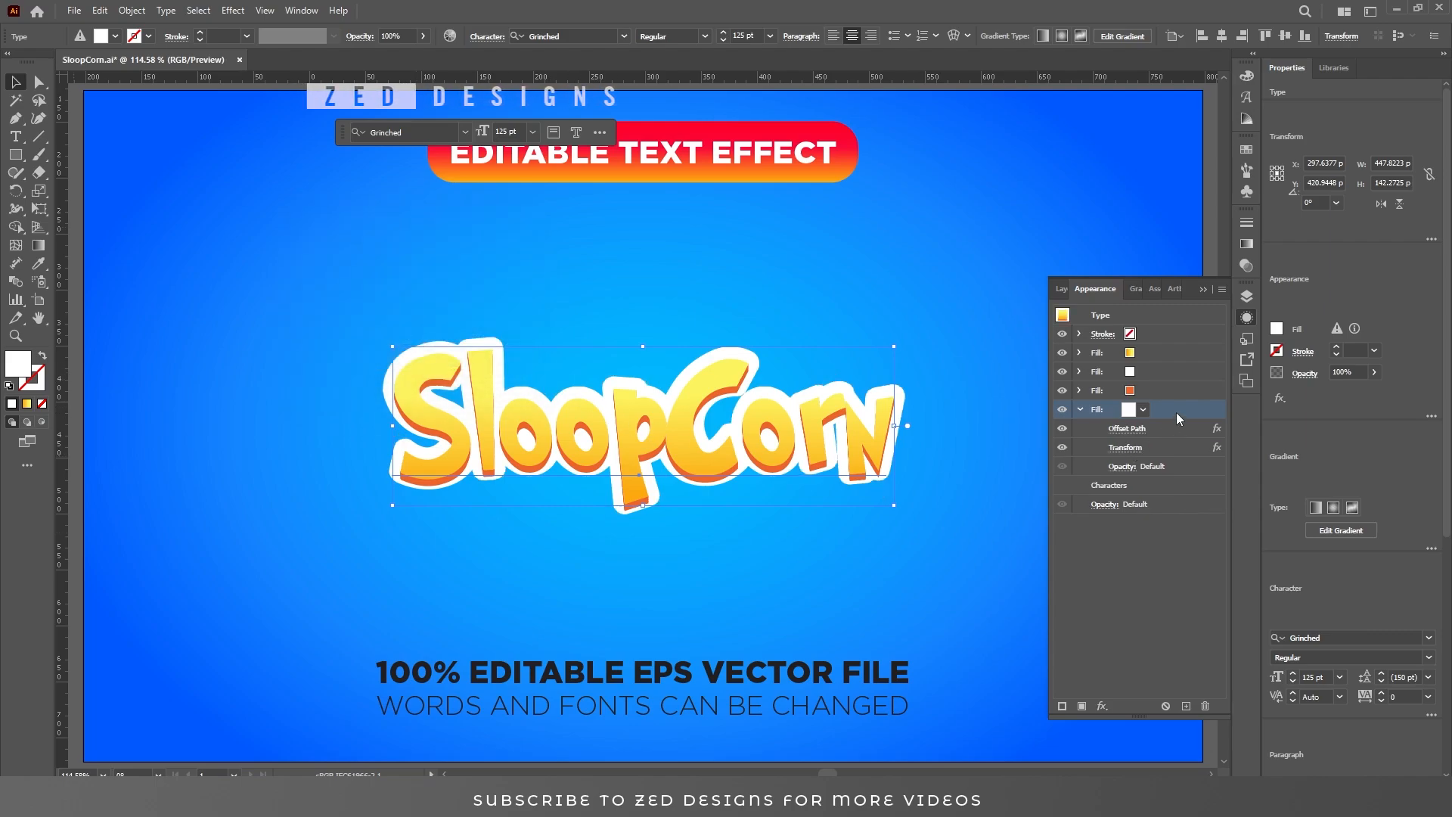
# Set the vertical move of the bottom white fill's Transform effect to 6 px
pyautogui.click(1167, 448)
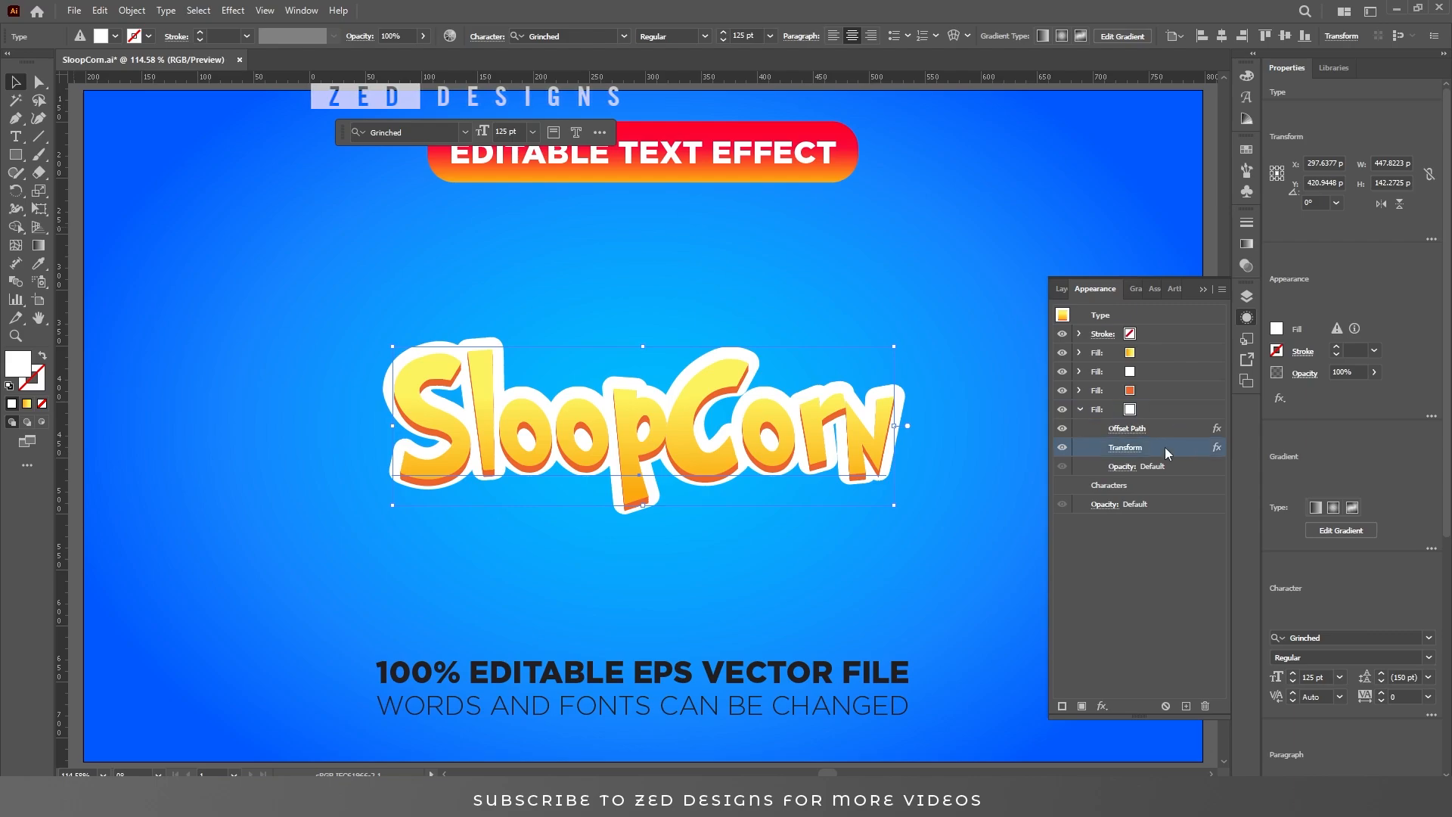
pyautogui.click(1125, 448)
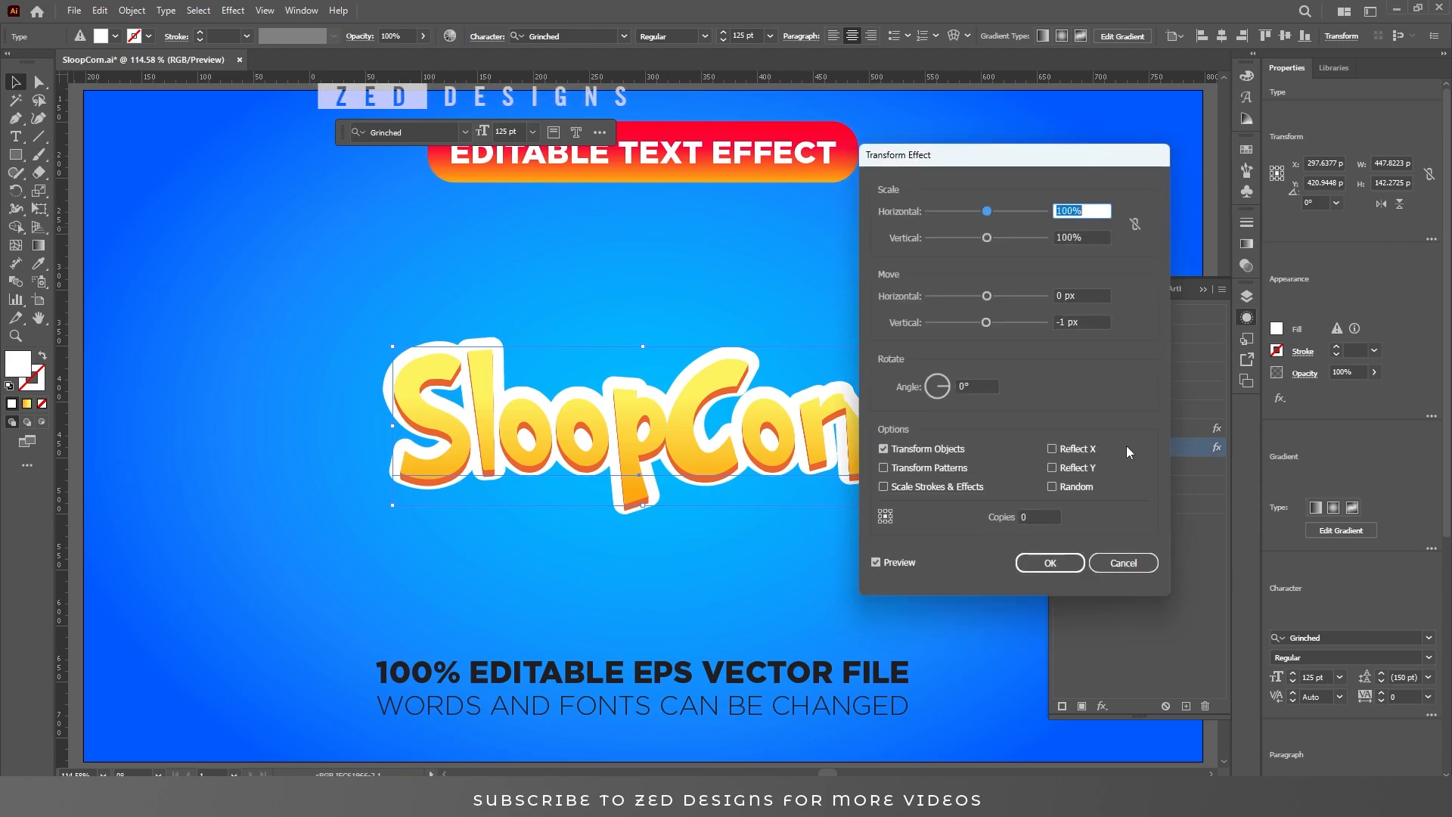
pyautogui.click(1080, 323)
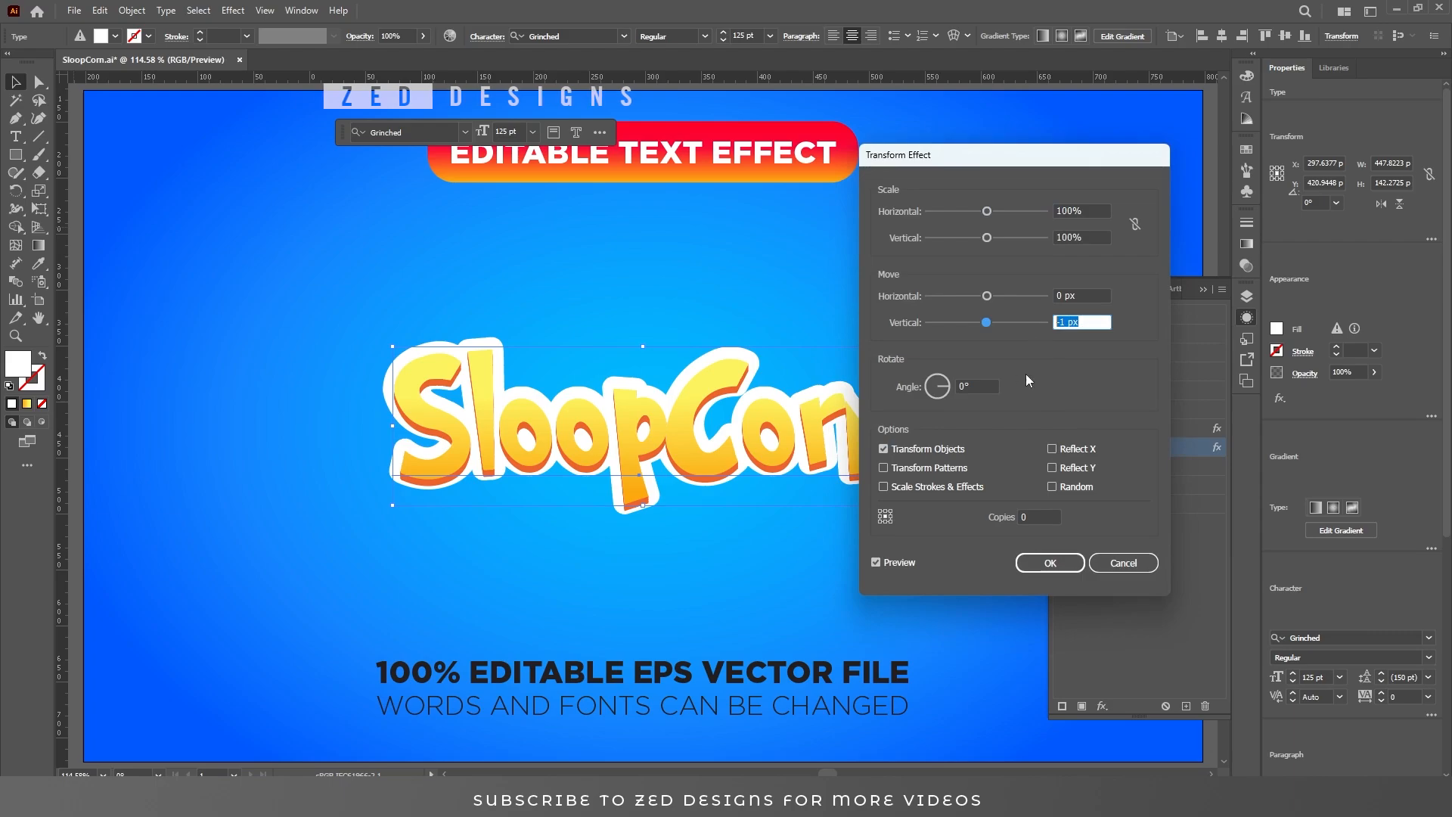
pyautogui.press('Tab')
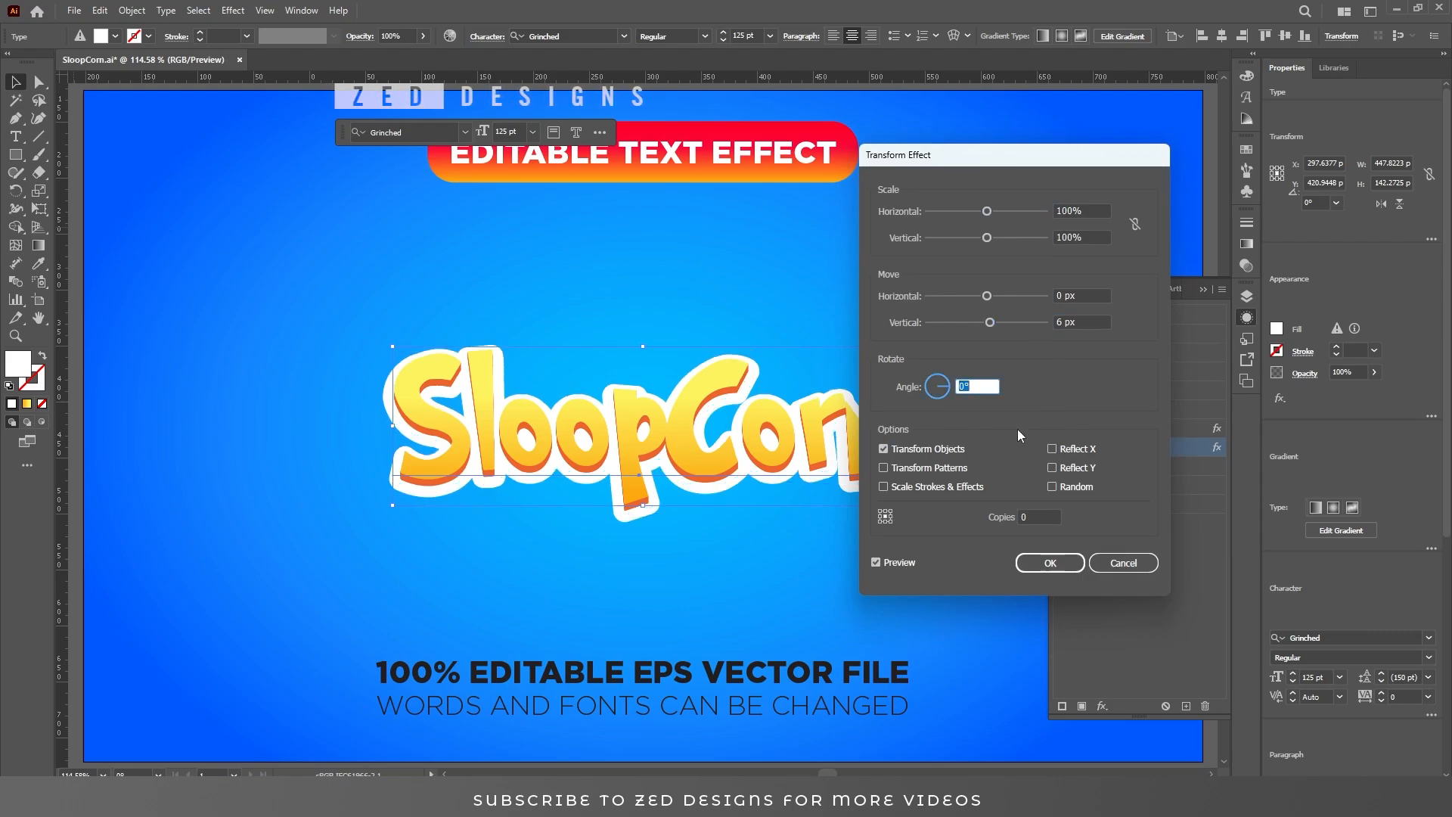
pyautogui.click(1042, 565)
pyautogui.click(1140, 412)
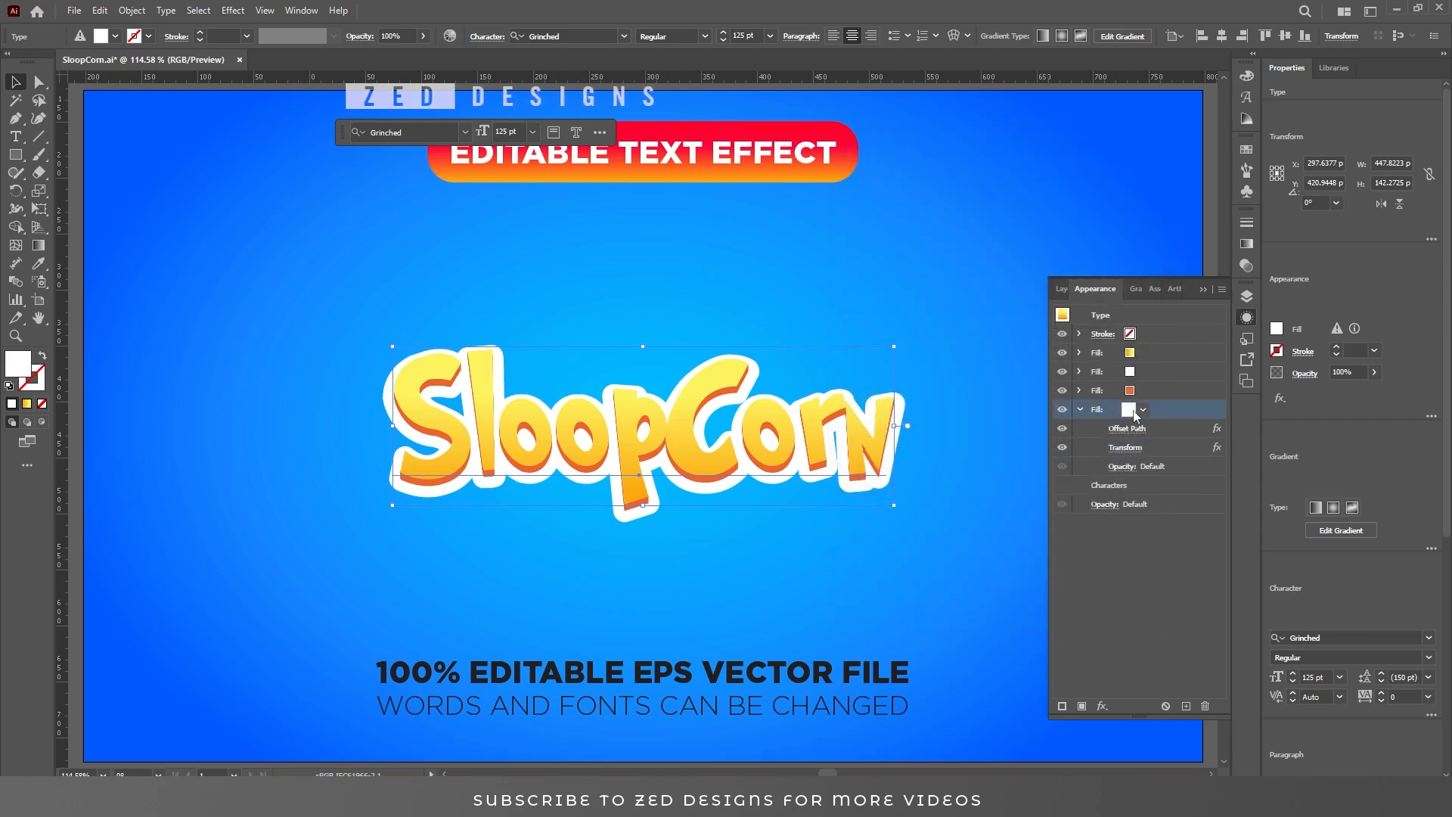
pyautogui.click(1079, 409)
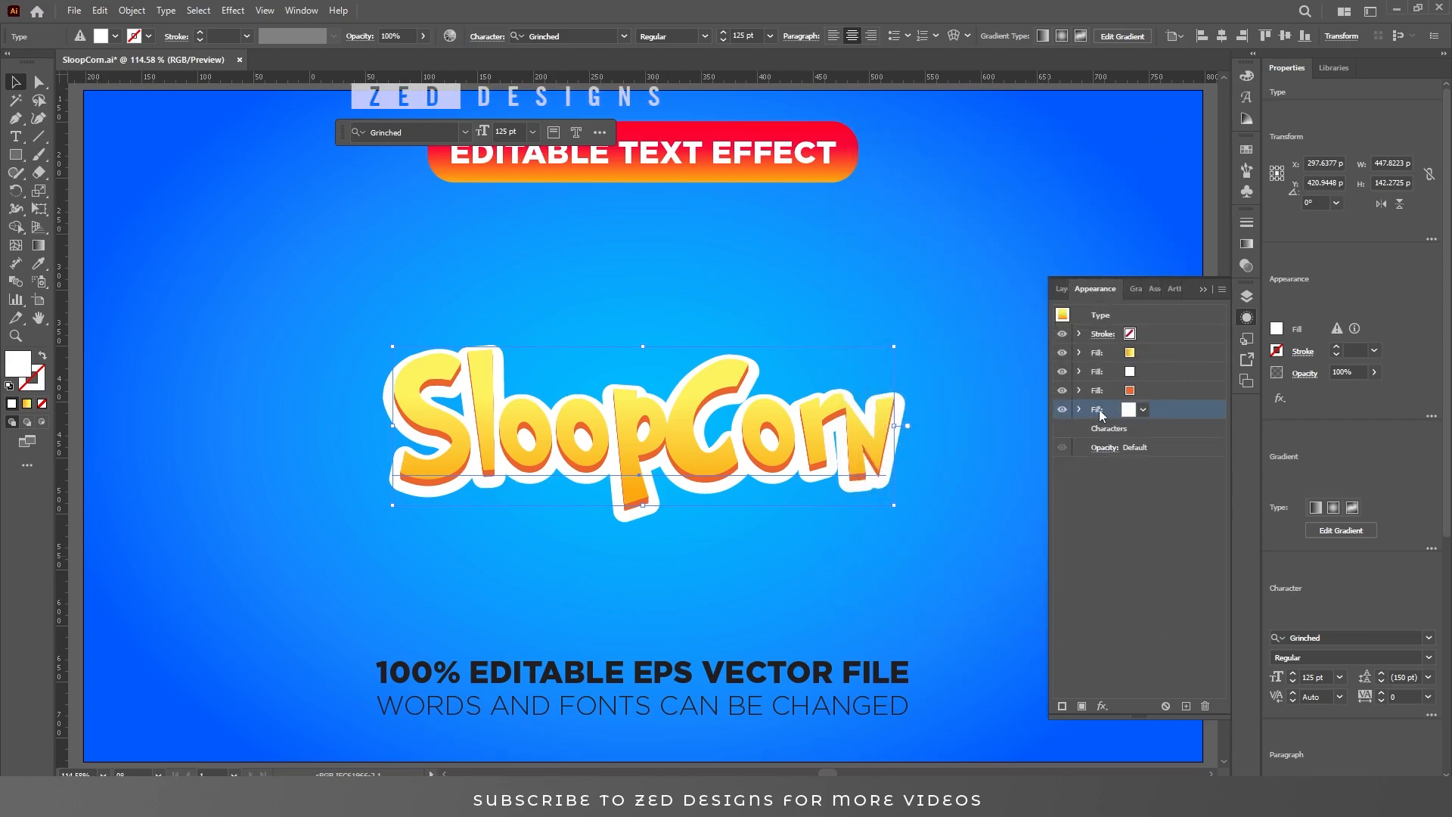
# Change the bottom white fill of the SloopCorn text to red EA1C21
pyautogui.doubleClick(18, 368)
pyautogui.write('EA1C')
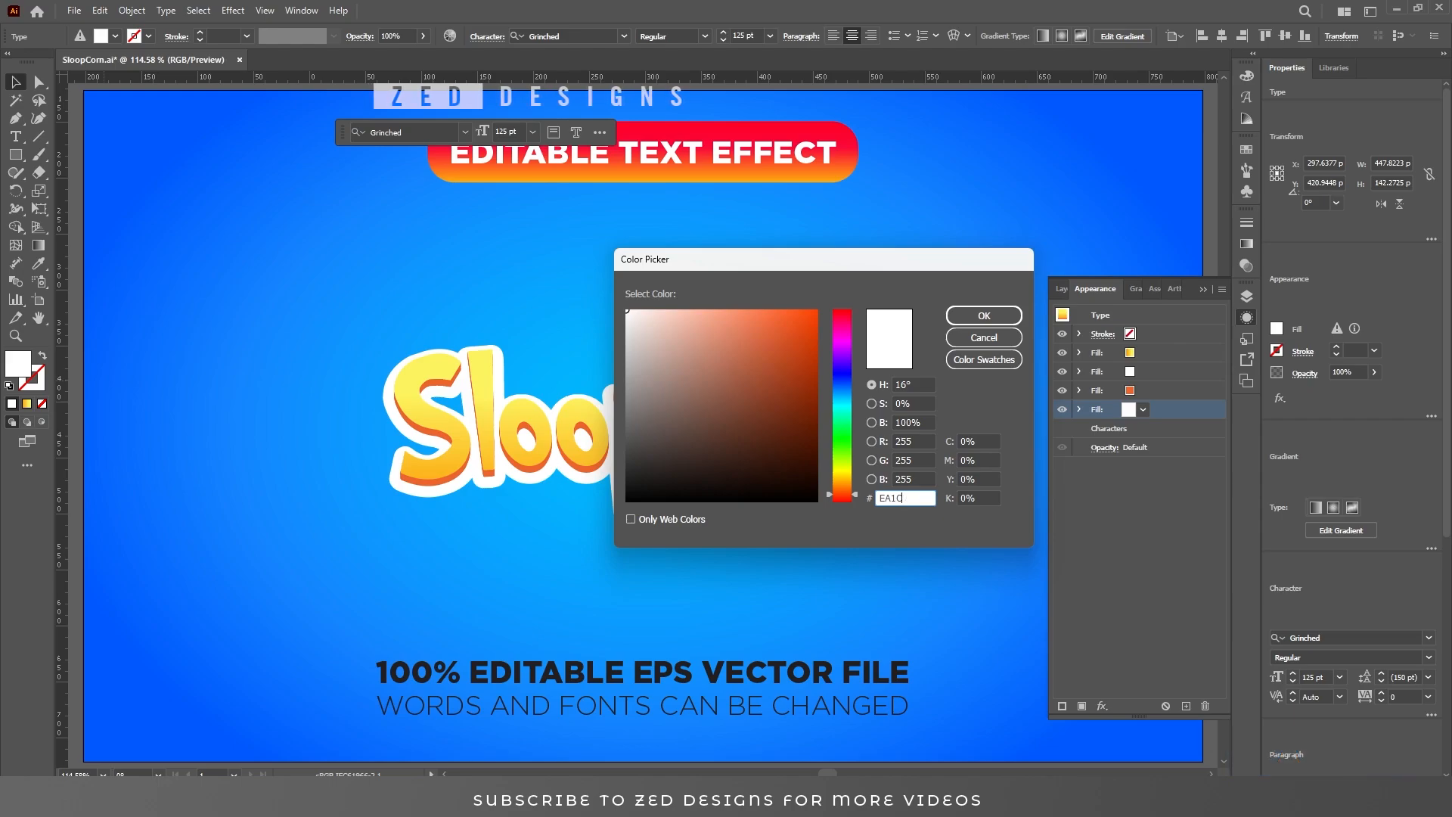
pyautogui.write('21')
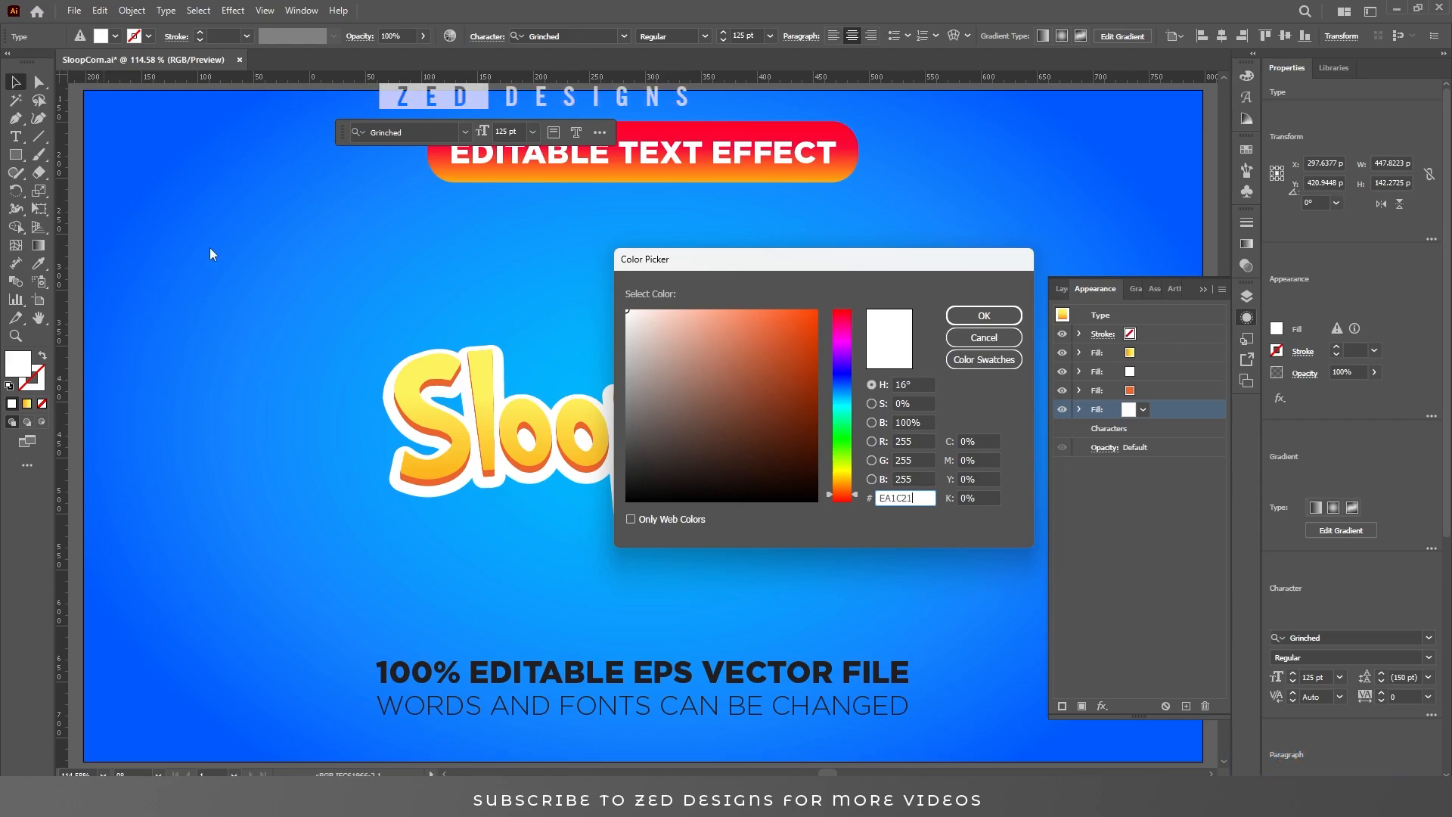
pyautogui.click(959, 315)
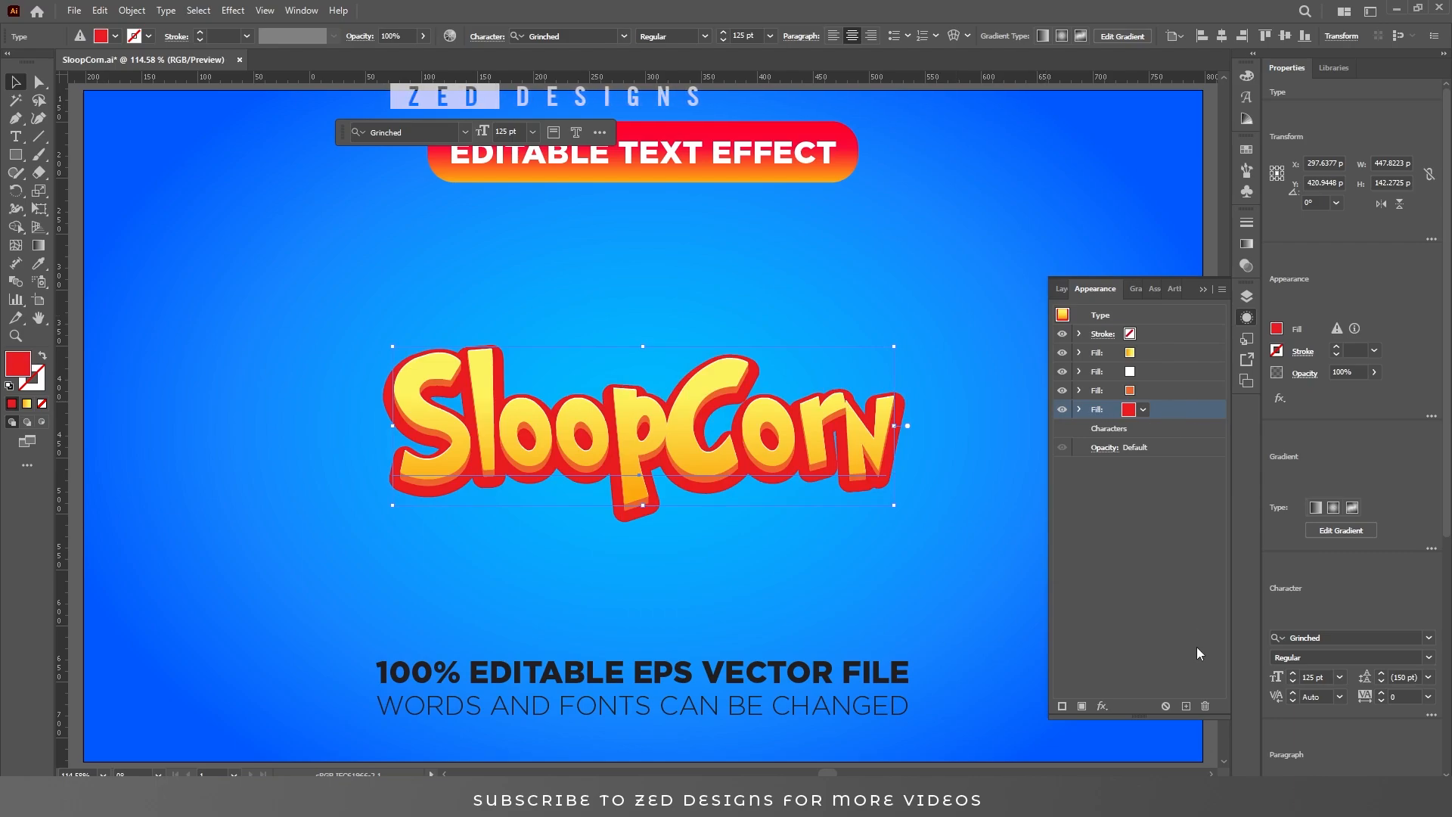
# Duplicate the red fill and set the lower copy's colour to dark red 550100
pyautogui.click(1185, 705)
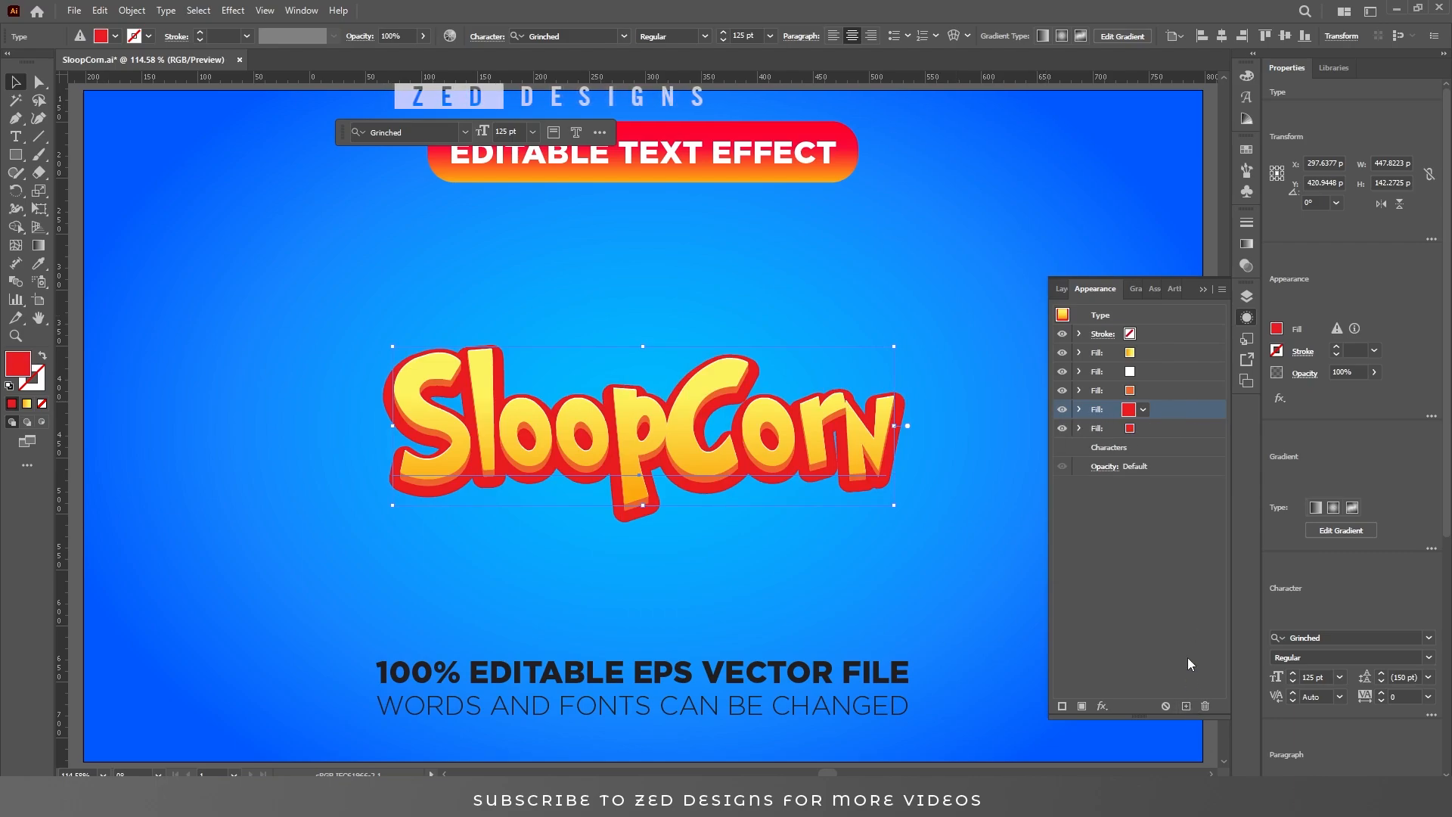
pyautogui.click(1155, 433)
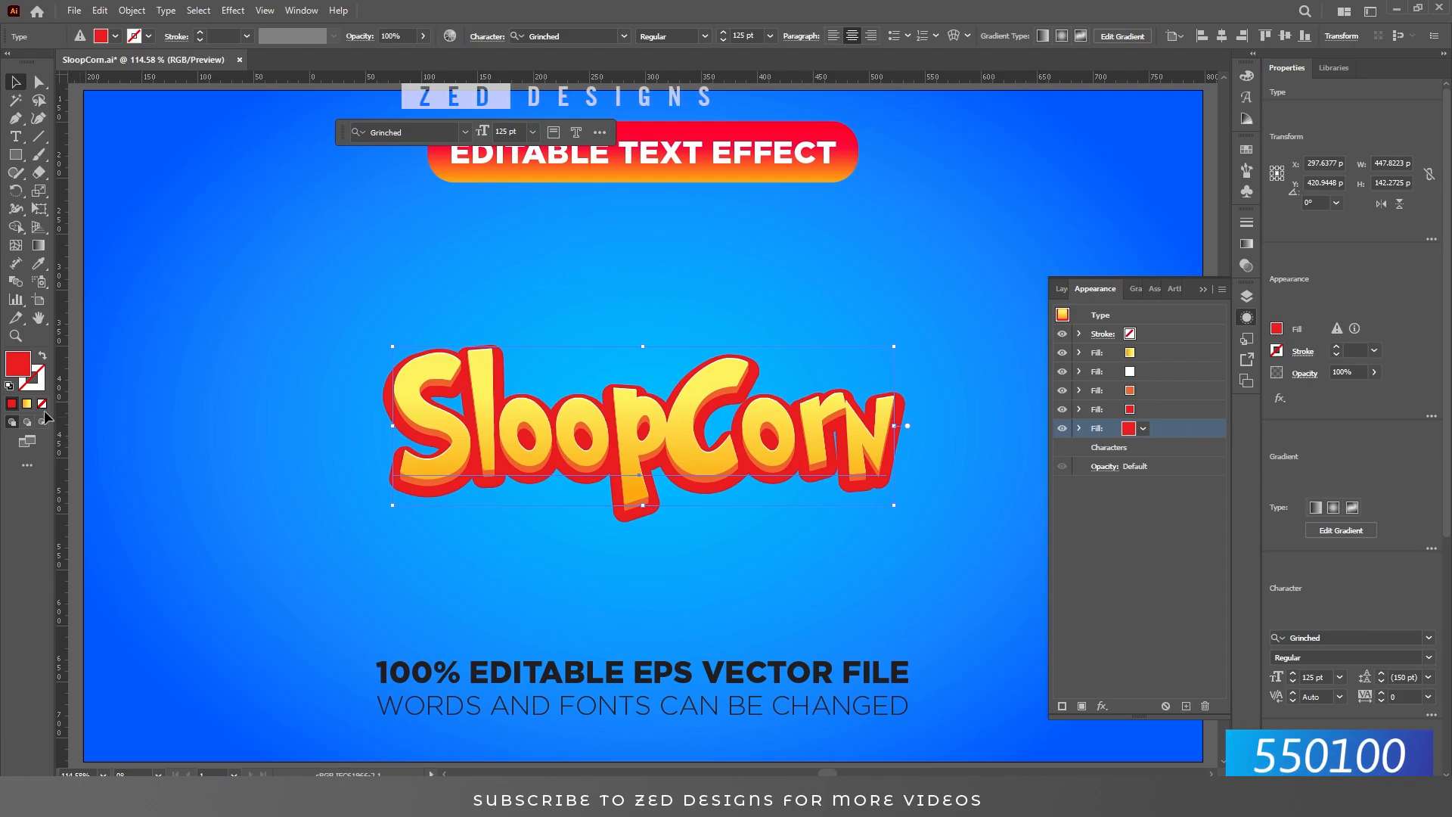
pyautogui.doubleClick(17, 365)
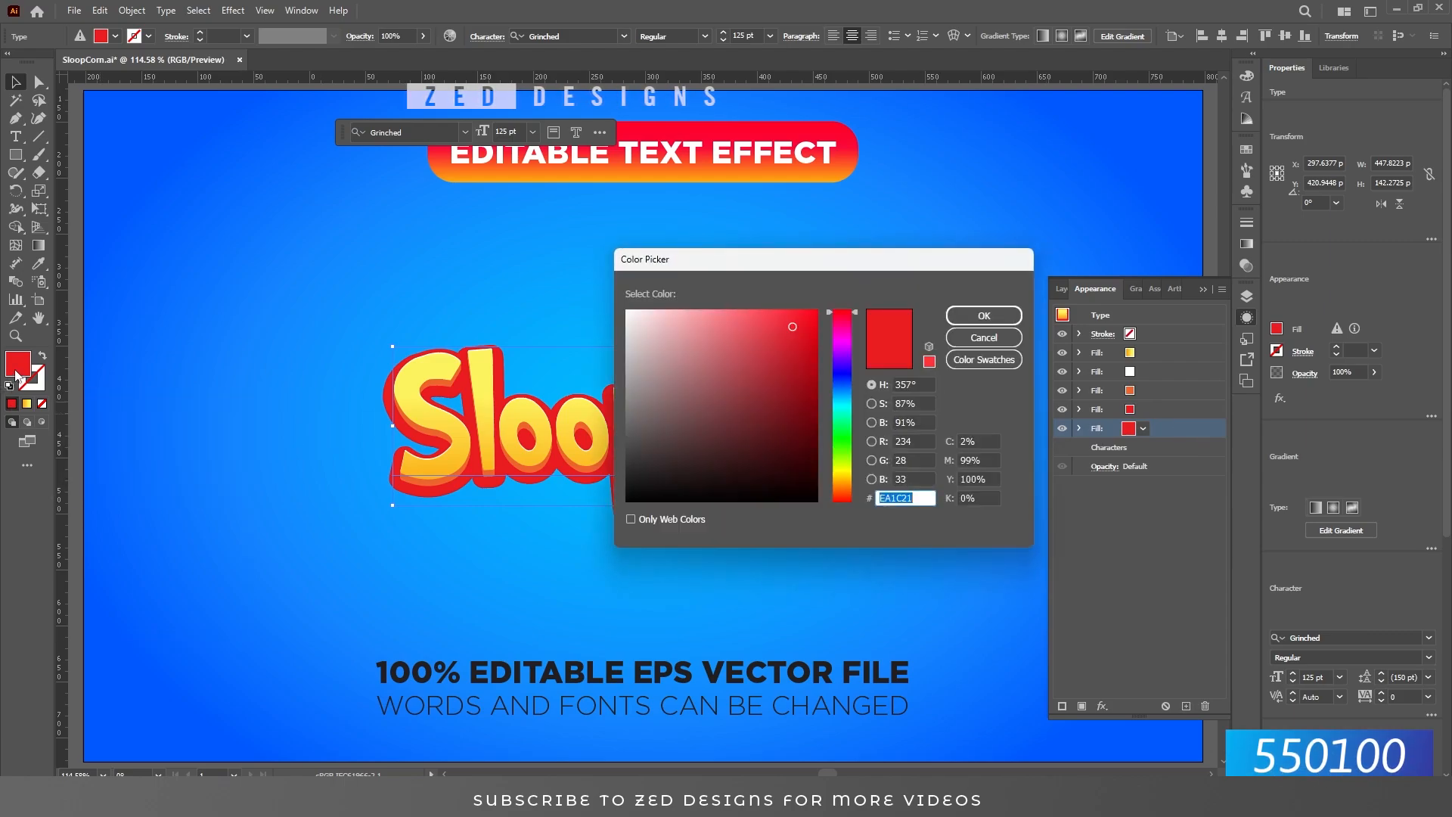
pyautogui.write('55')
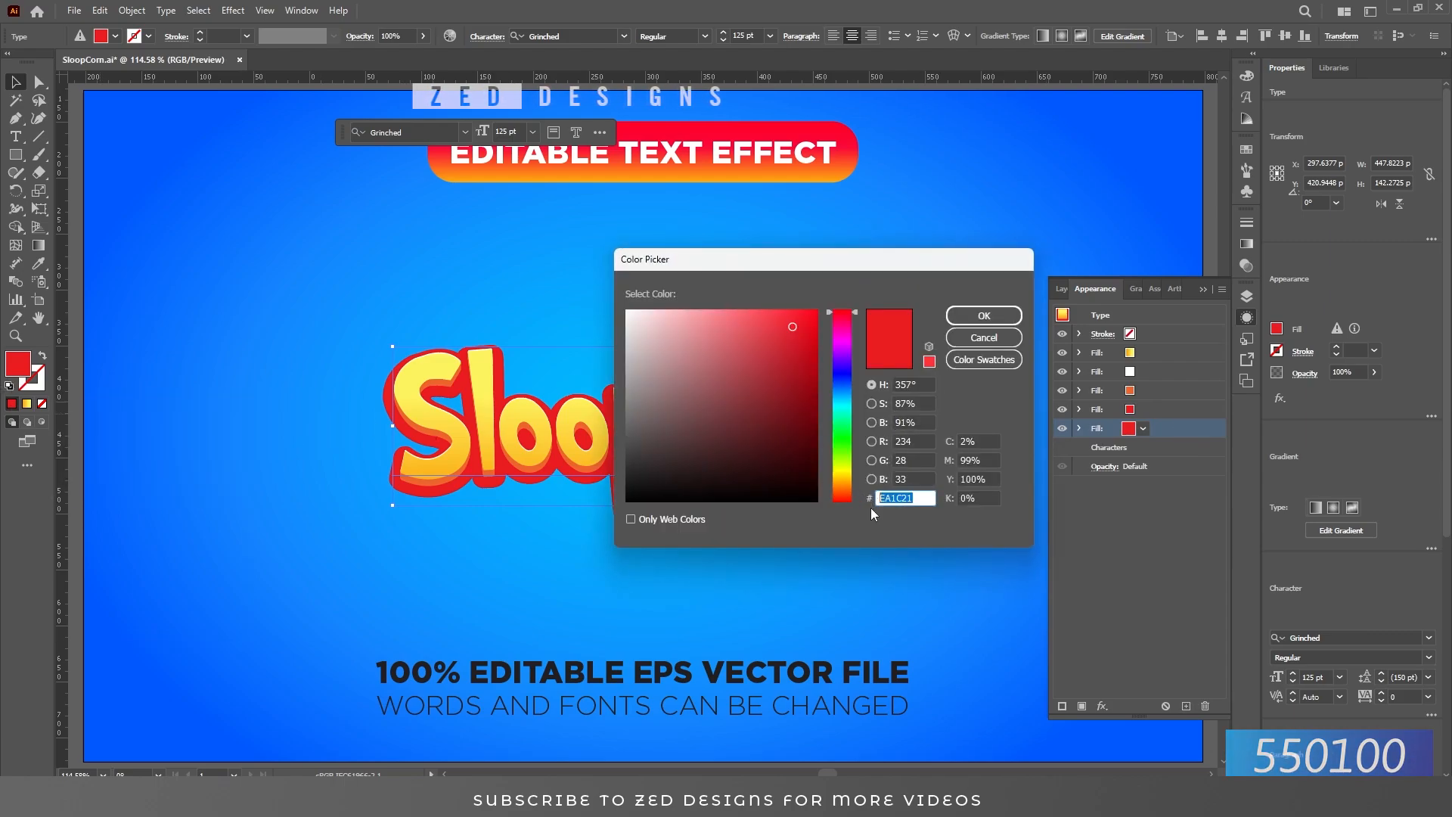
pyautogui.write('0100')
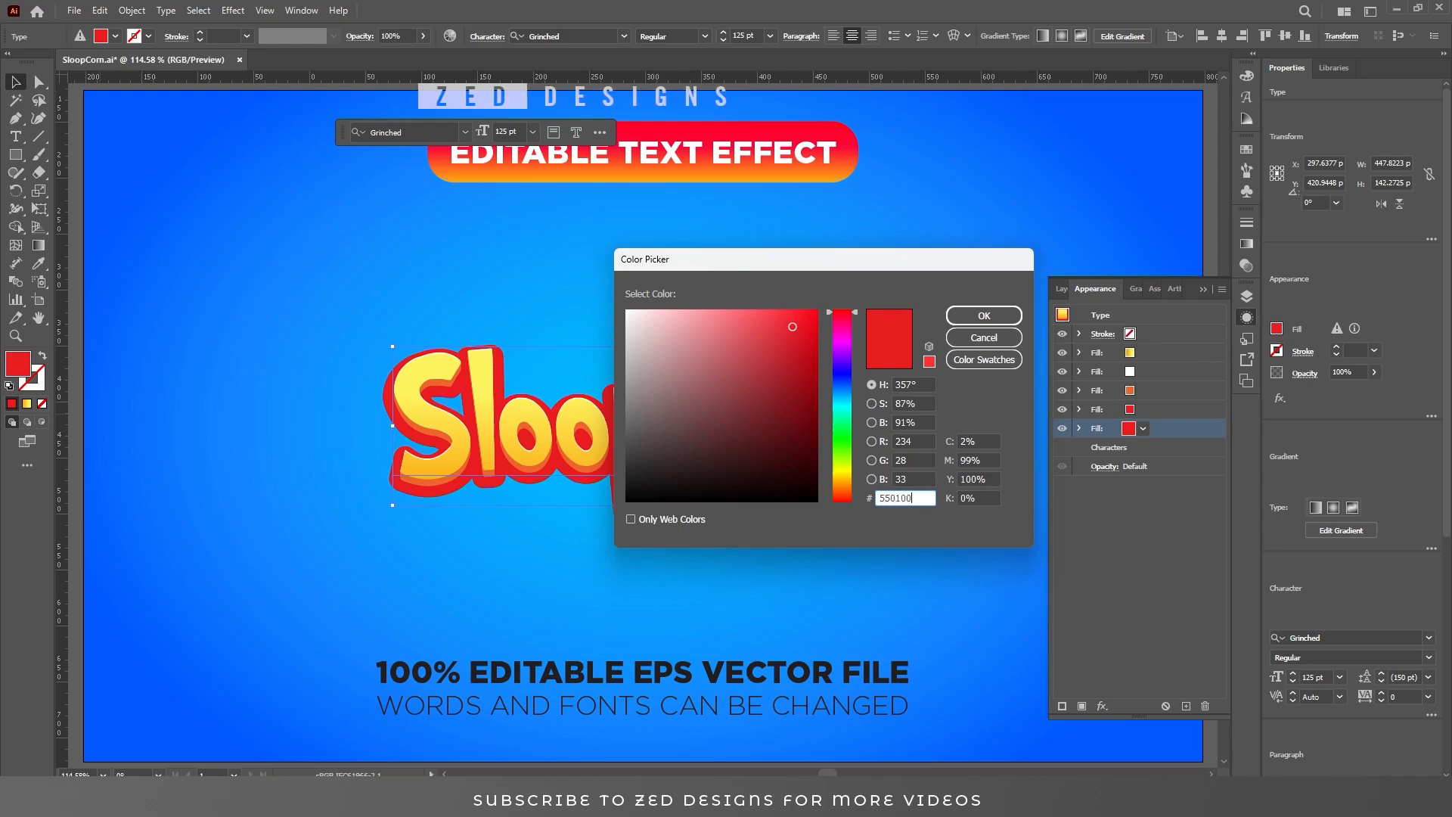
pyautogui.click(984, 316)
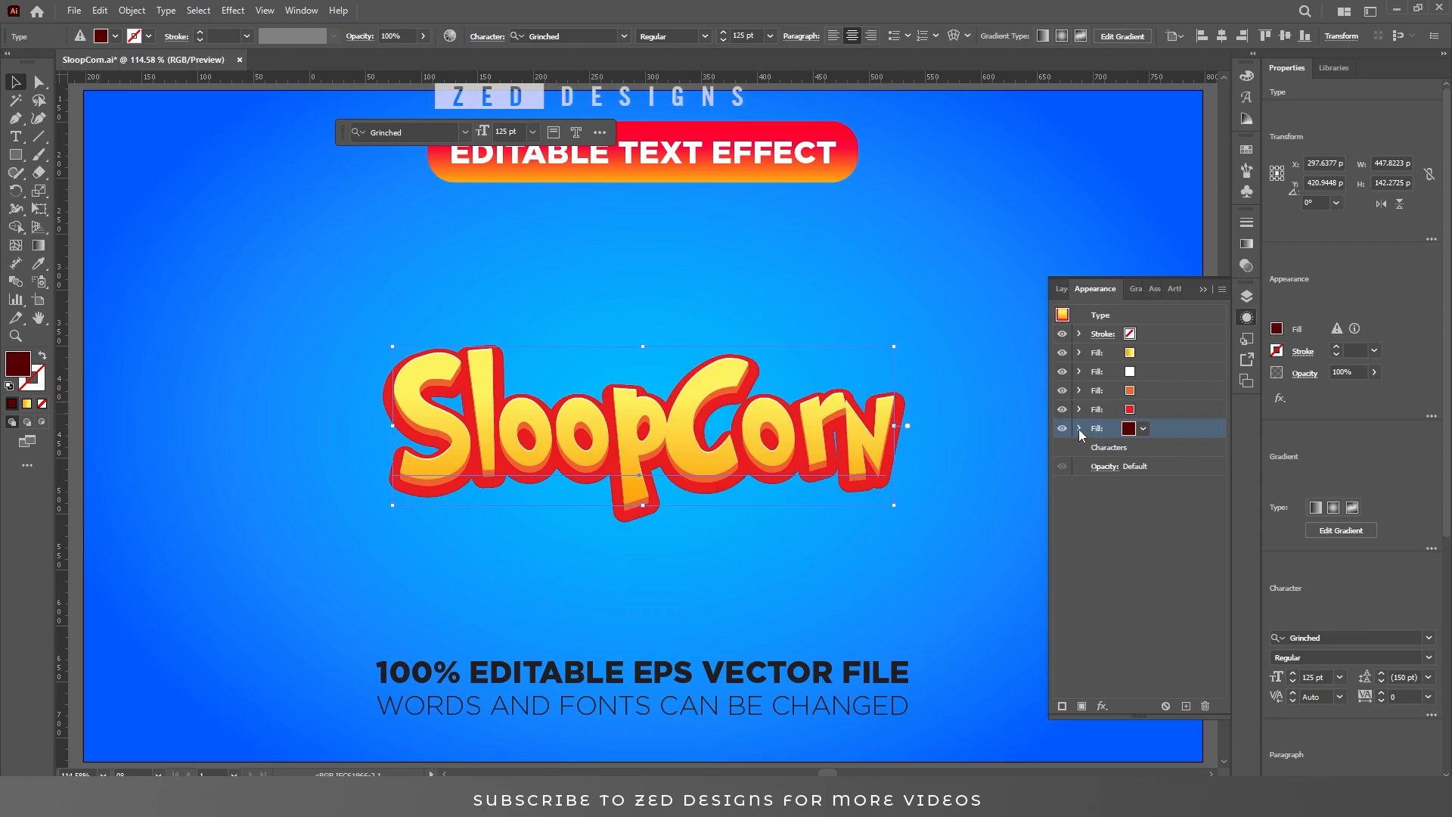
# Apply a new Transform effect to the dark red fill with a 0.5 px vertical move and 16 copies
pyautogui.click(1078, 428)
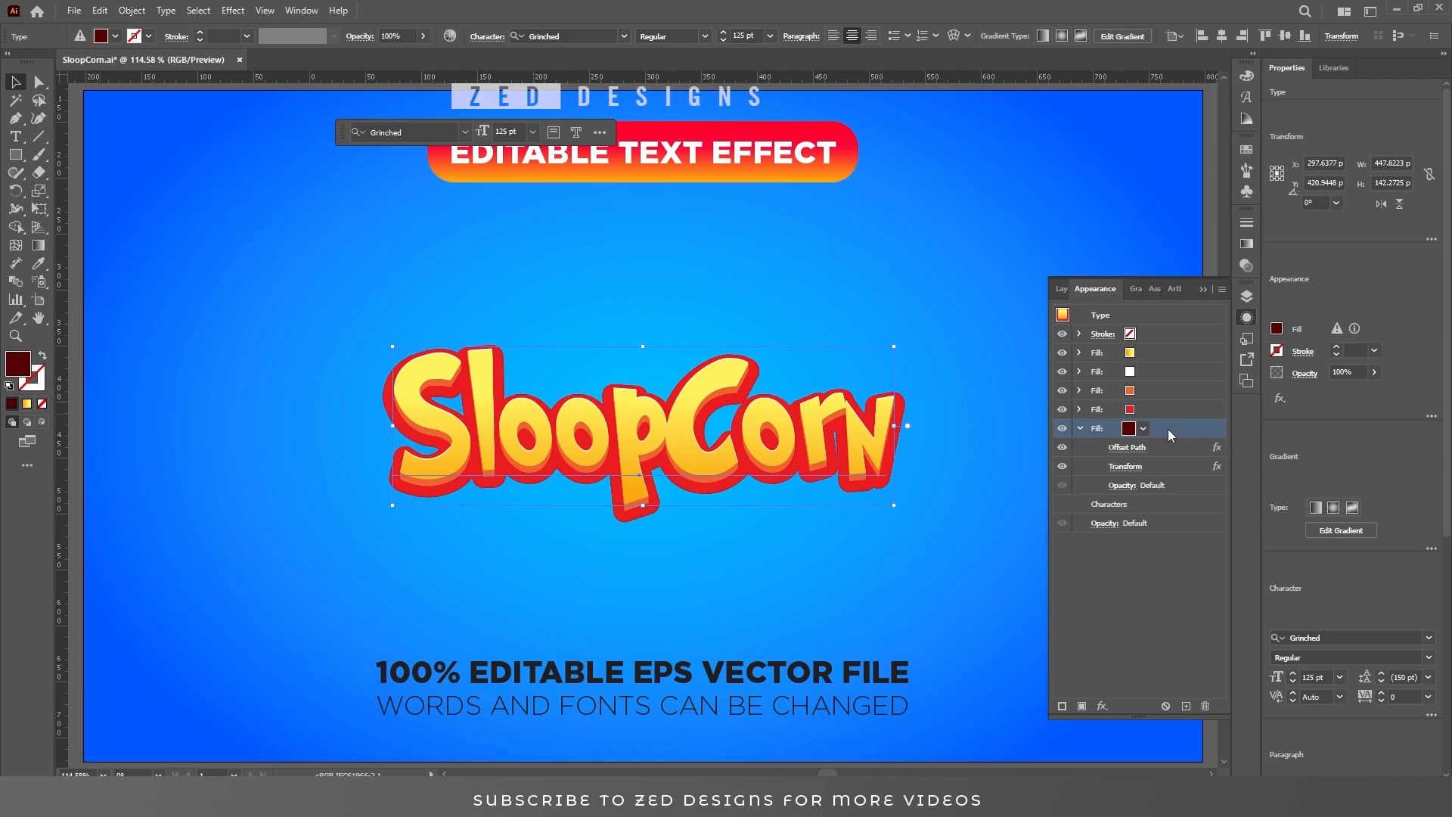
pyautogui.click(1106, 706)
pyautogui.moveTo(1164, 399)
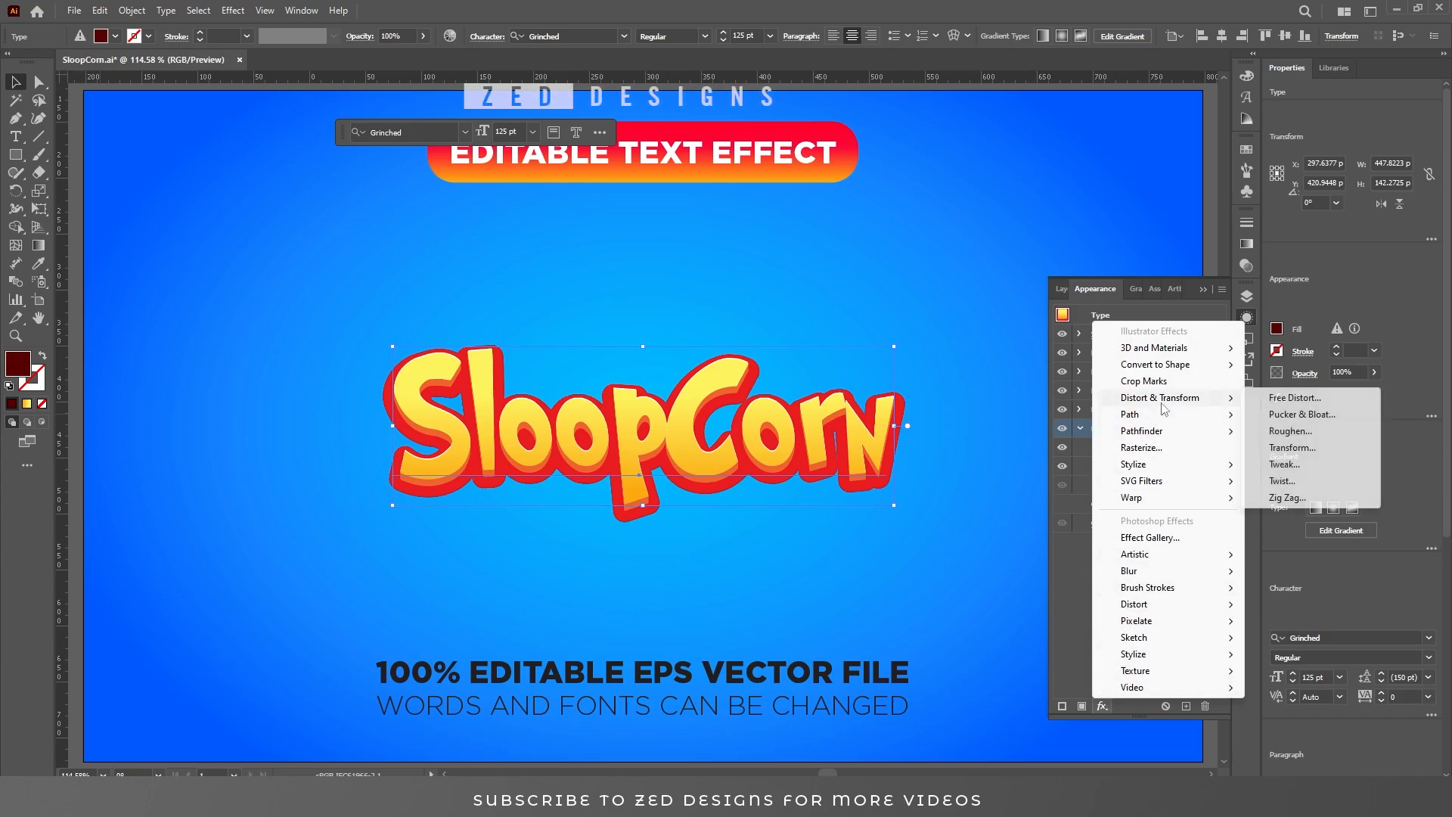
pyautogui.click(1275, 448)
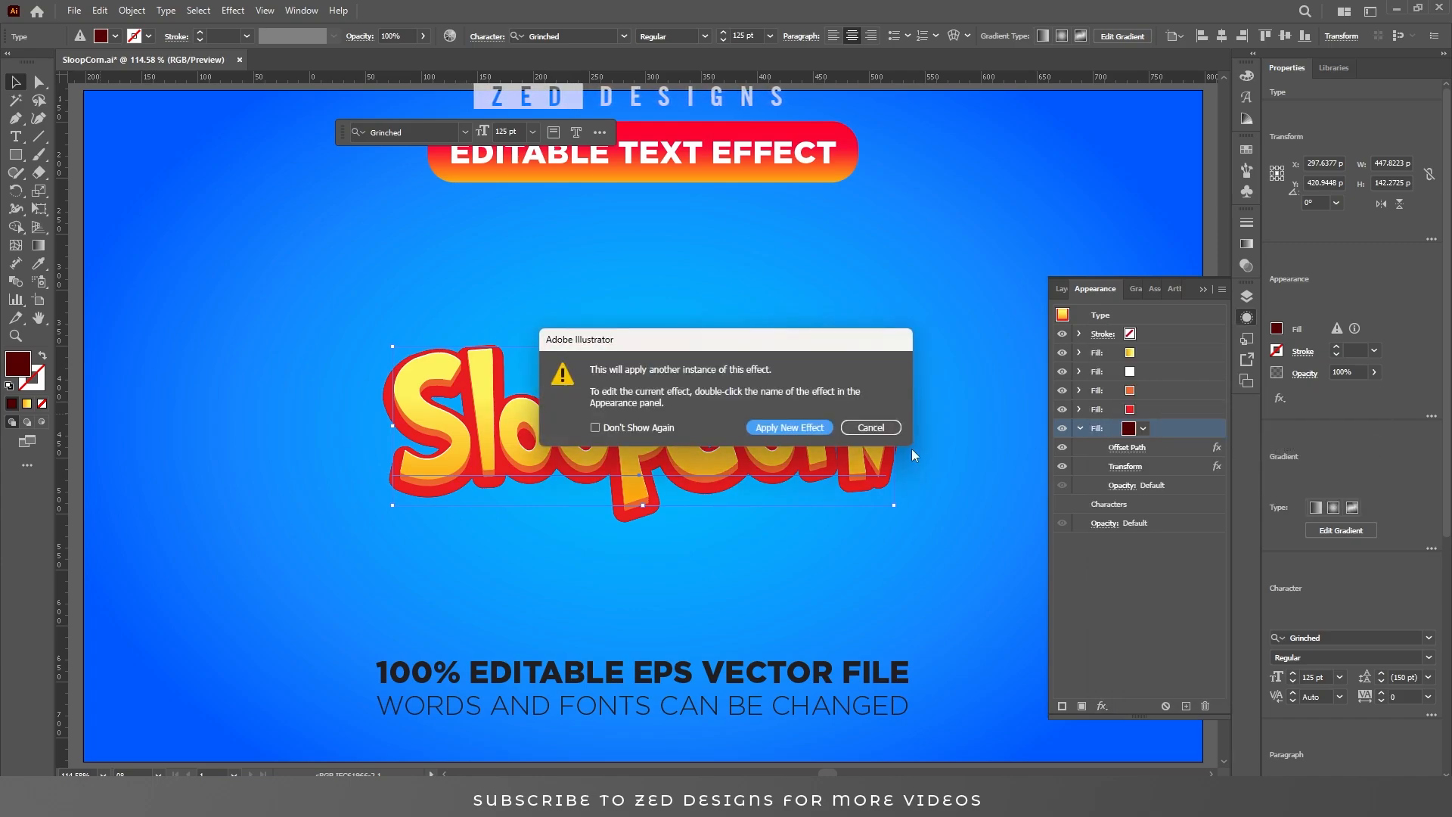
pyautogui.click(809, 429)
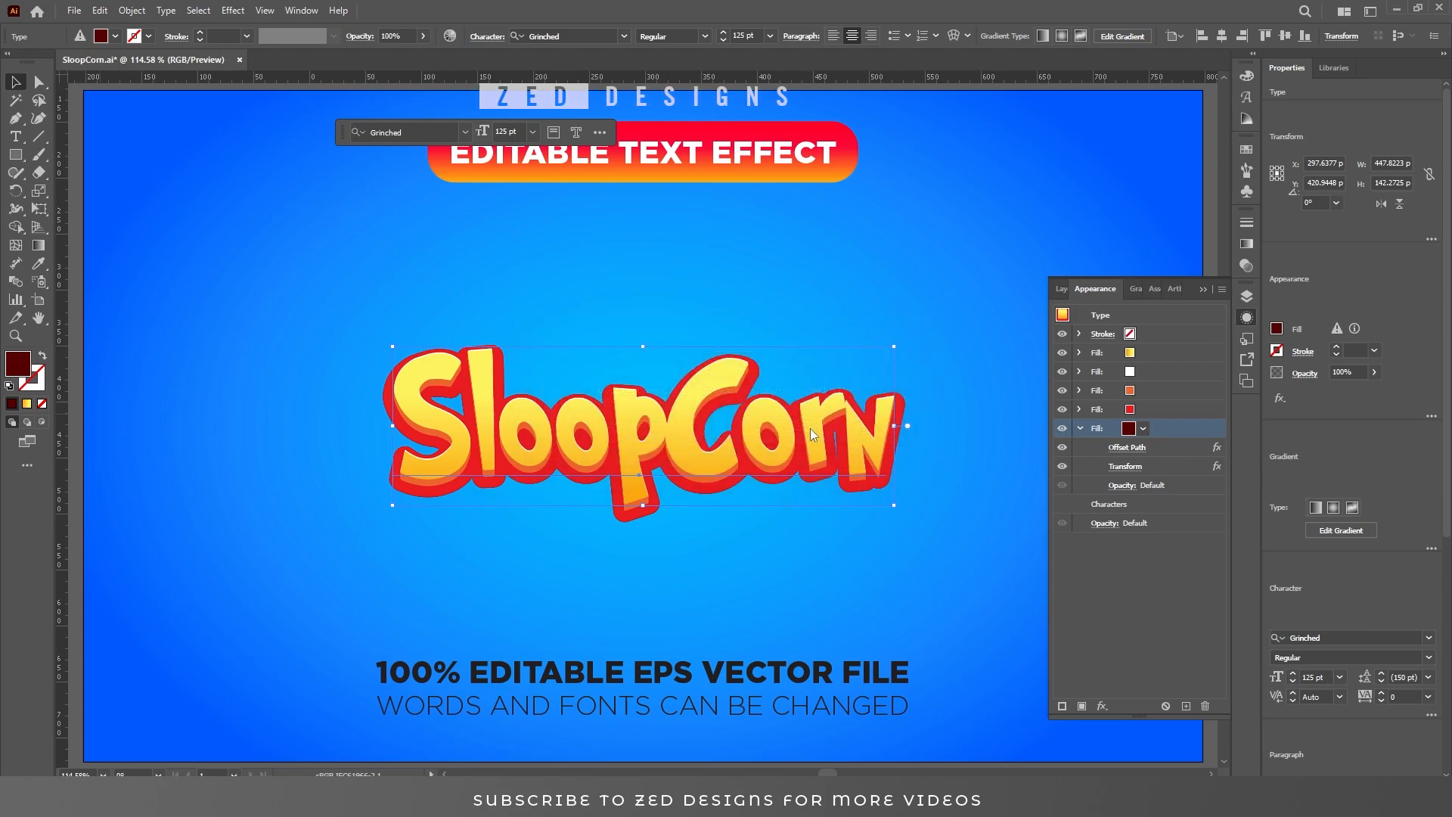
pyautogui.click(1091, 321)
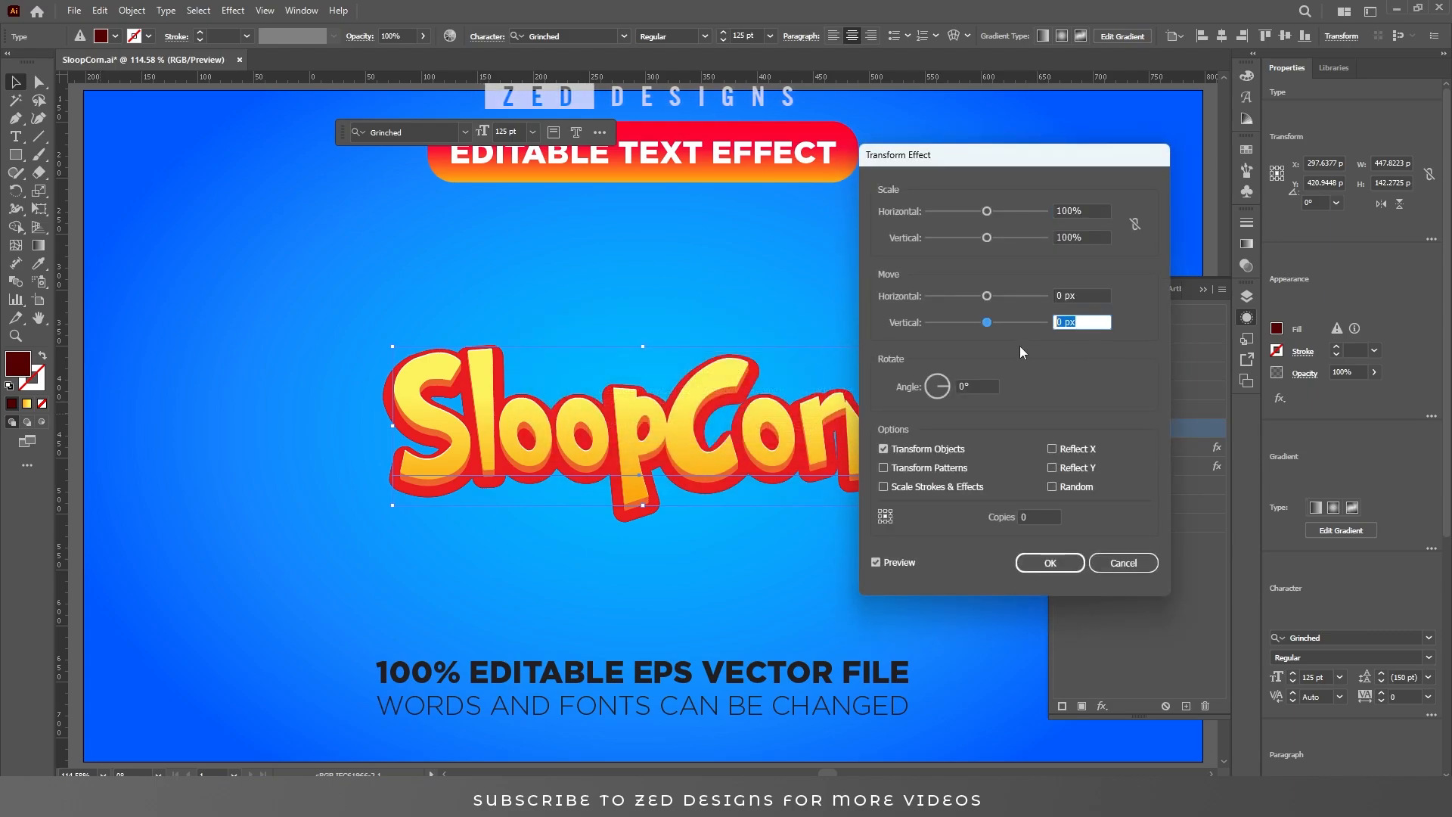
pyautogui.write('0.5')
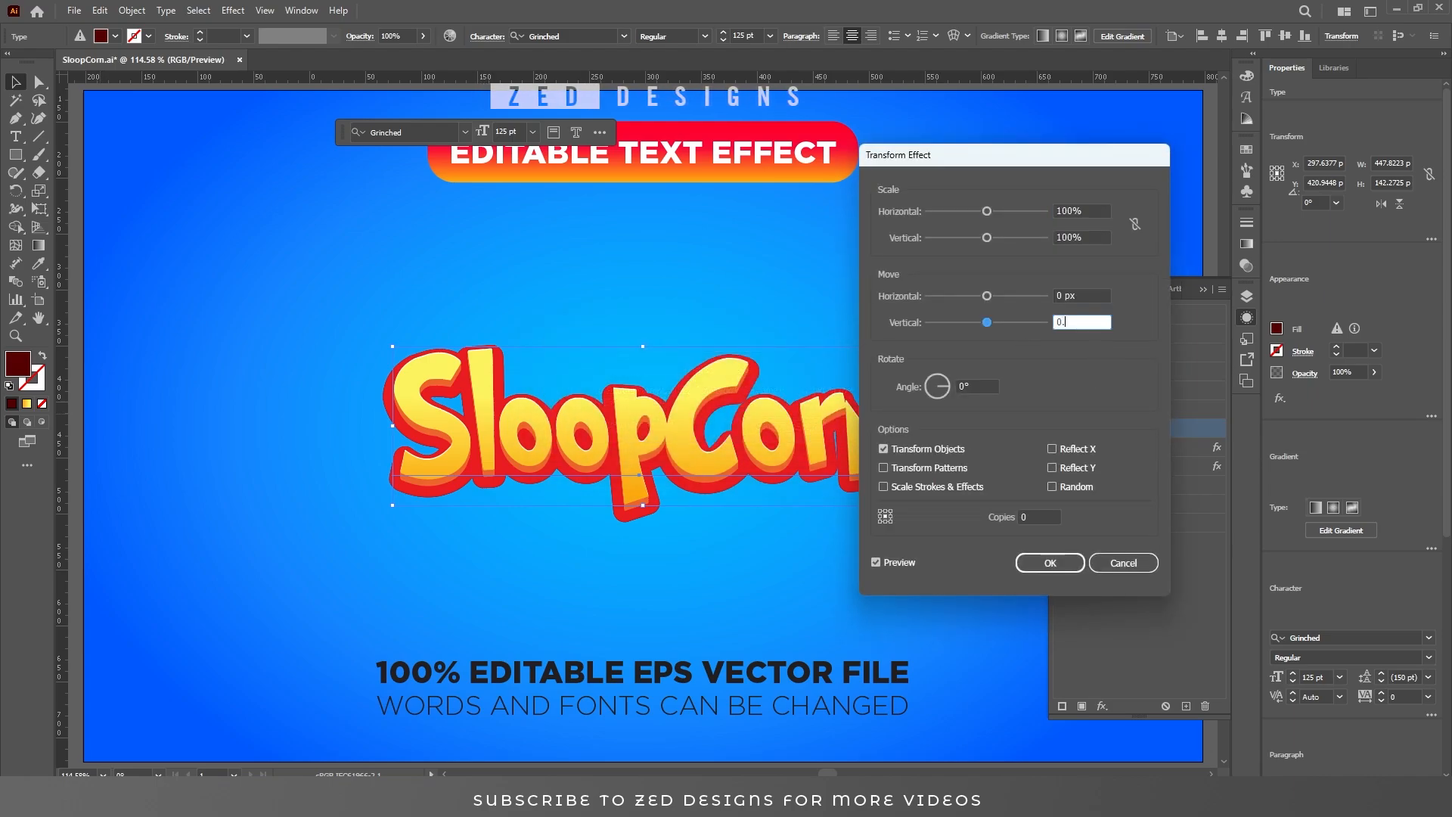
pyautogui.press('Tab')
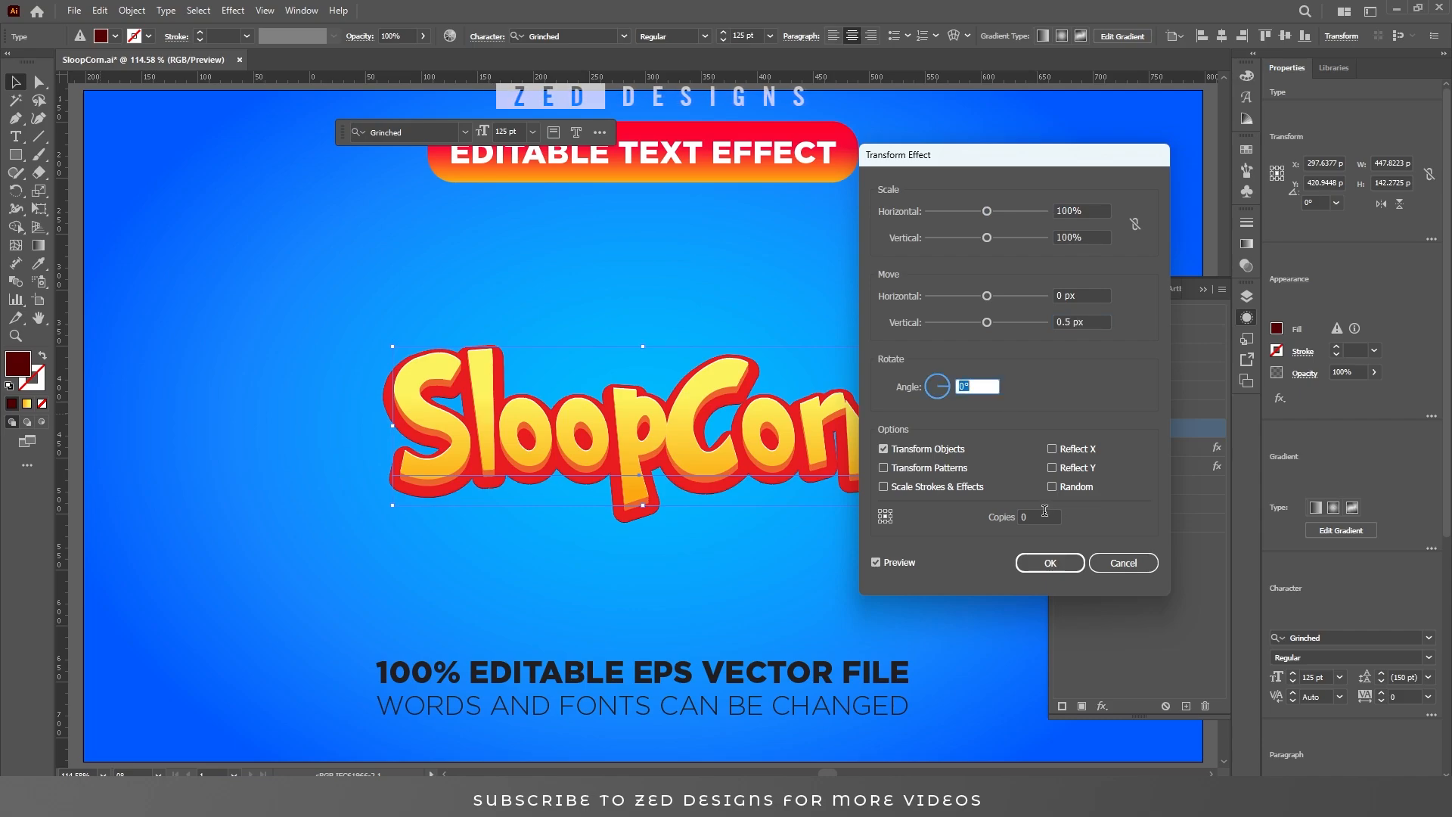
pyautogui.press('Tab')
pyautogui.write('16')
pyautogui.press('Tab')
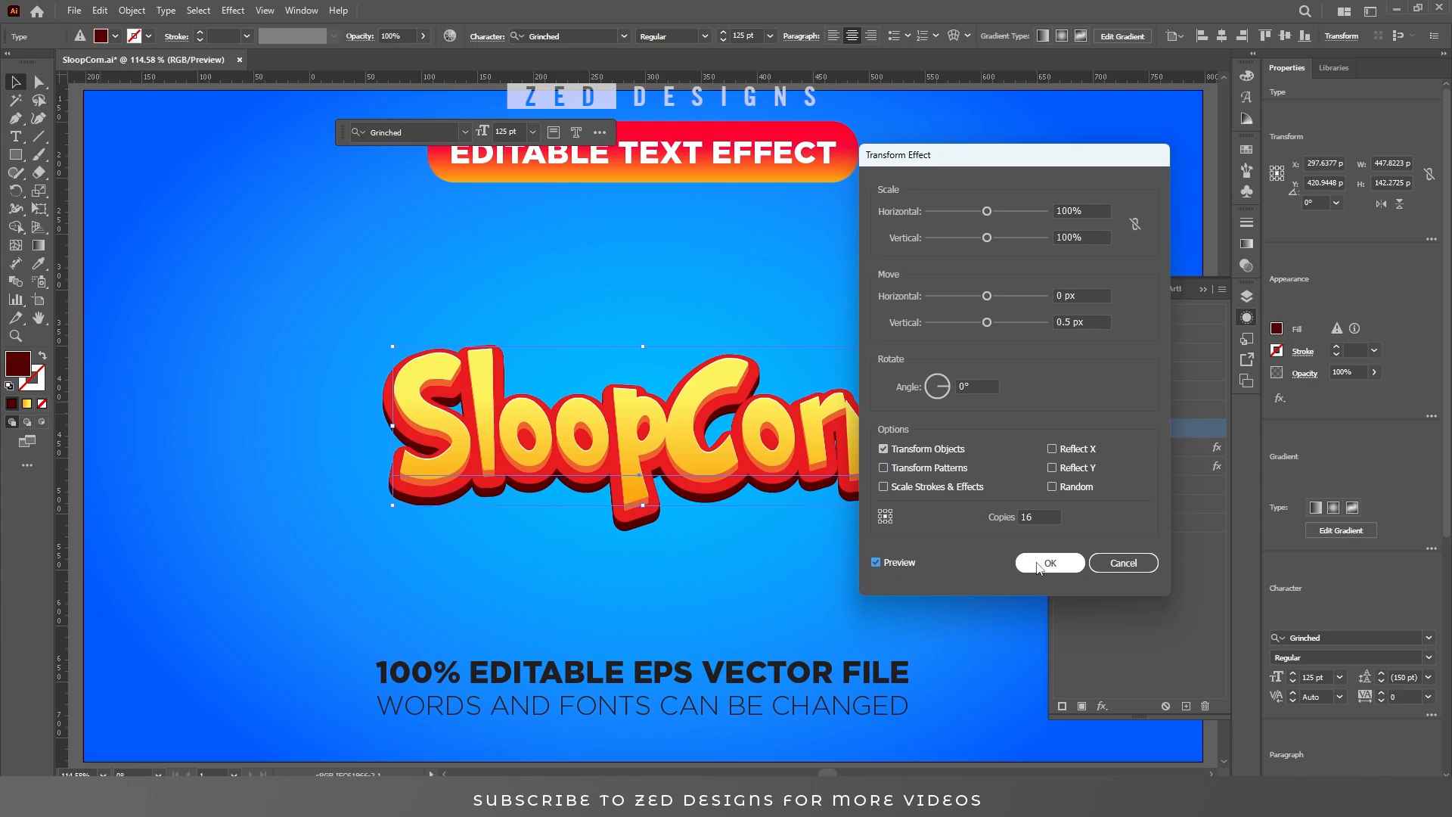
pyautogui.click(1047, 564)
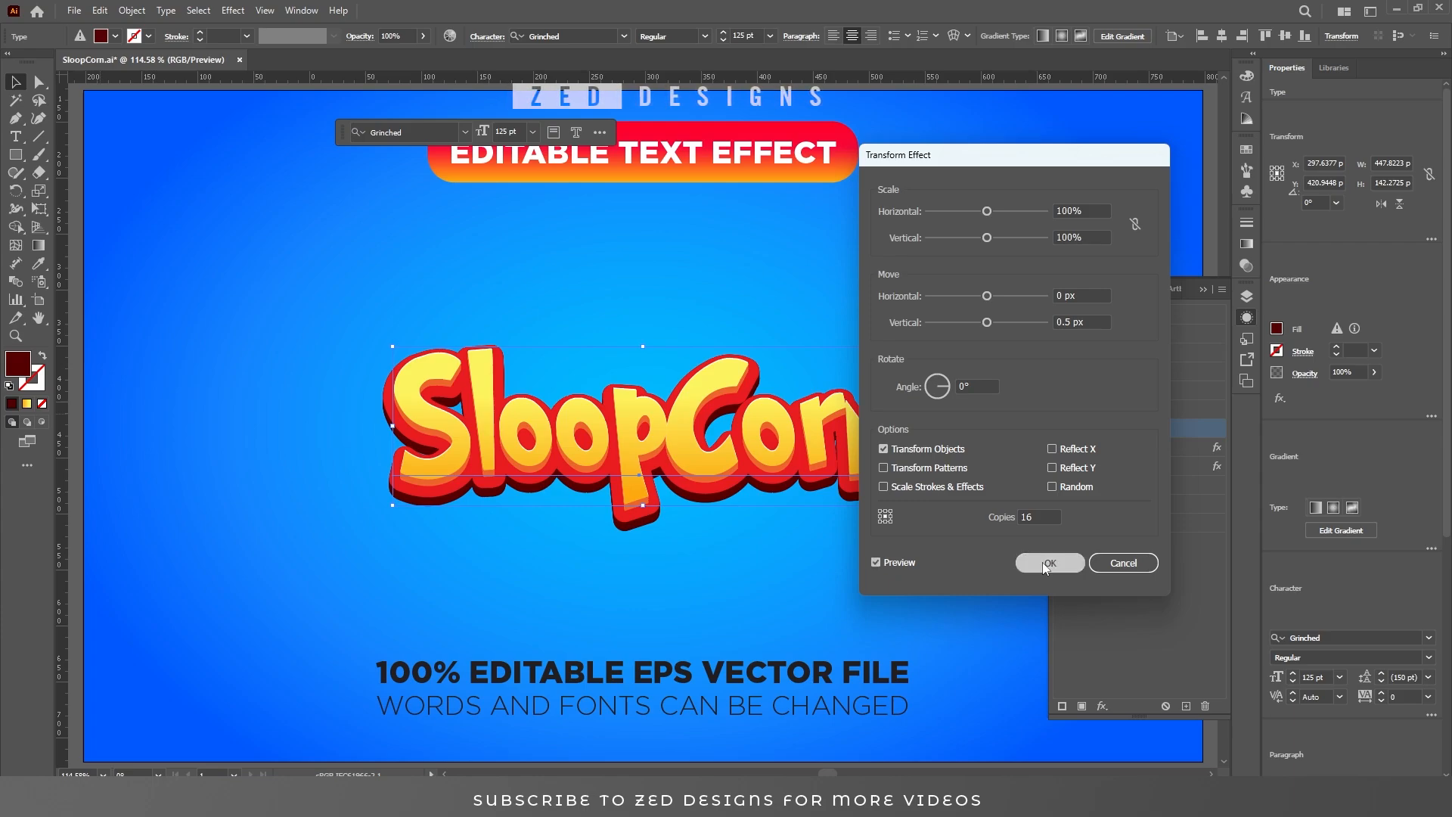
pyautogui.click(1079, 428)
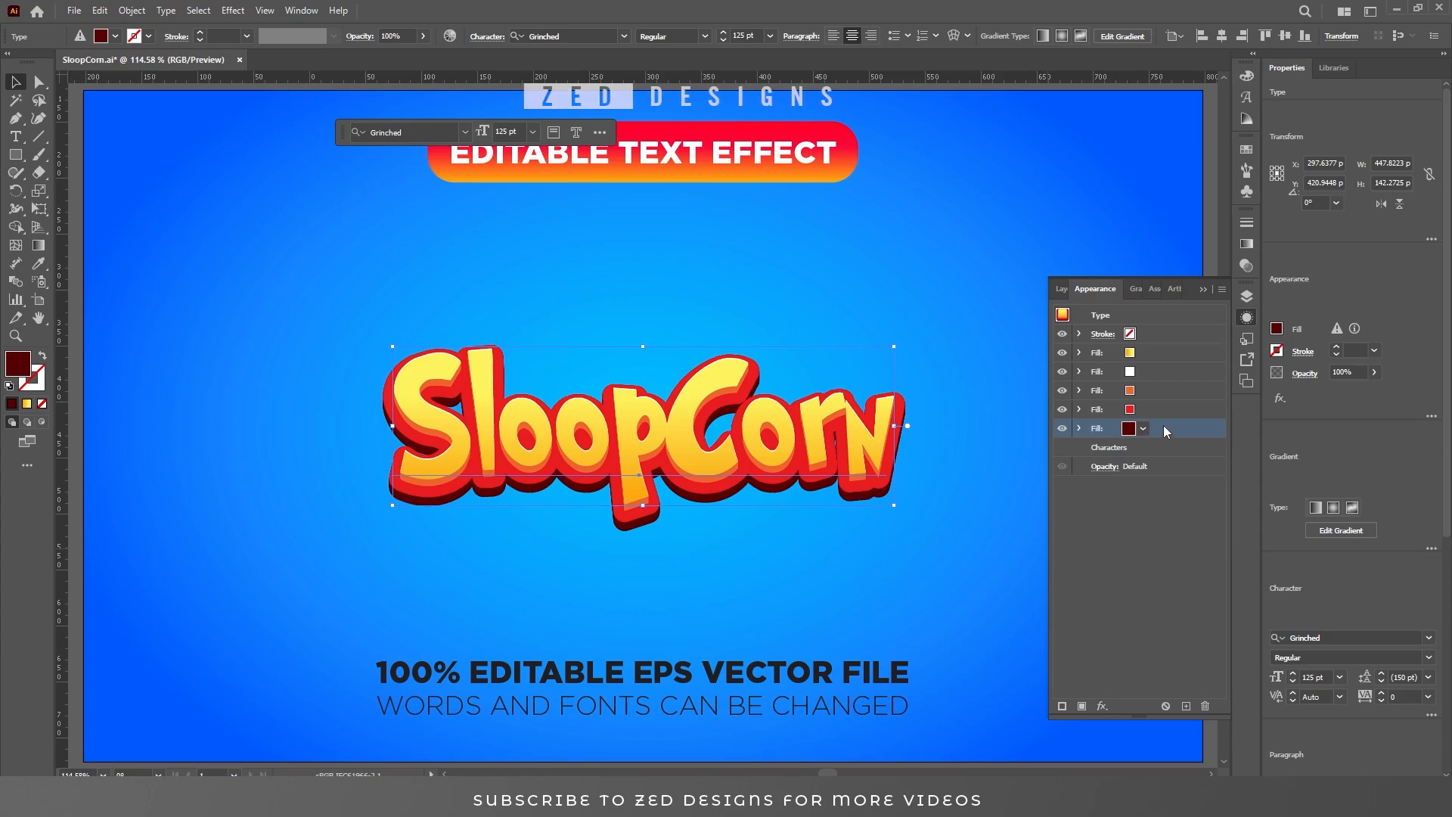
# Duplicate the orange fill and change the lower copy's colour to the black swatch
pyautogui.click(1163, 391)
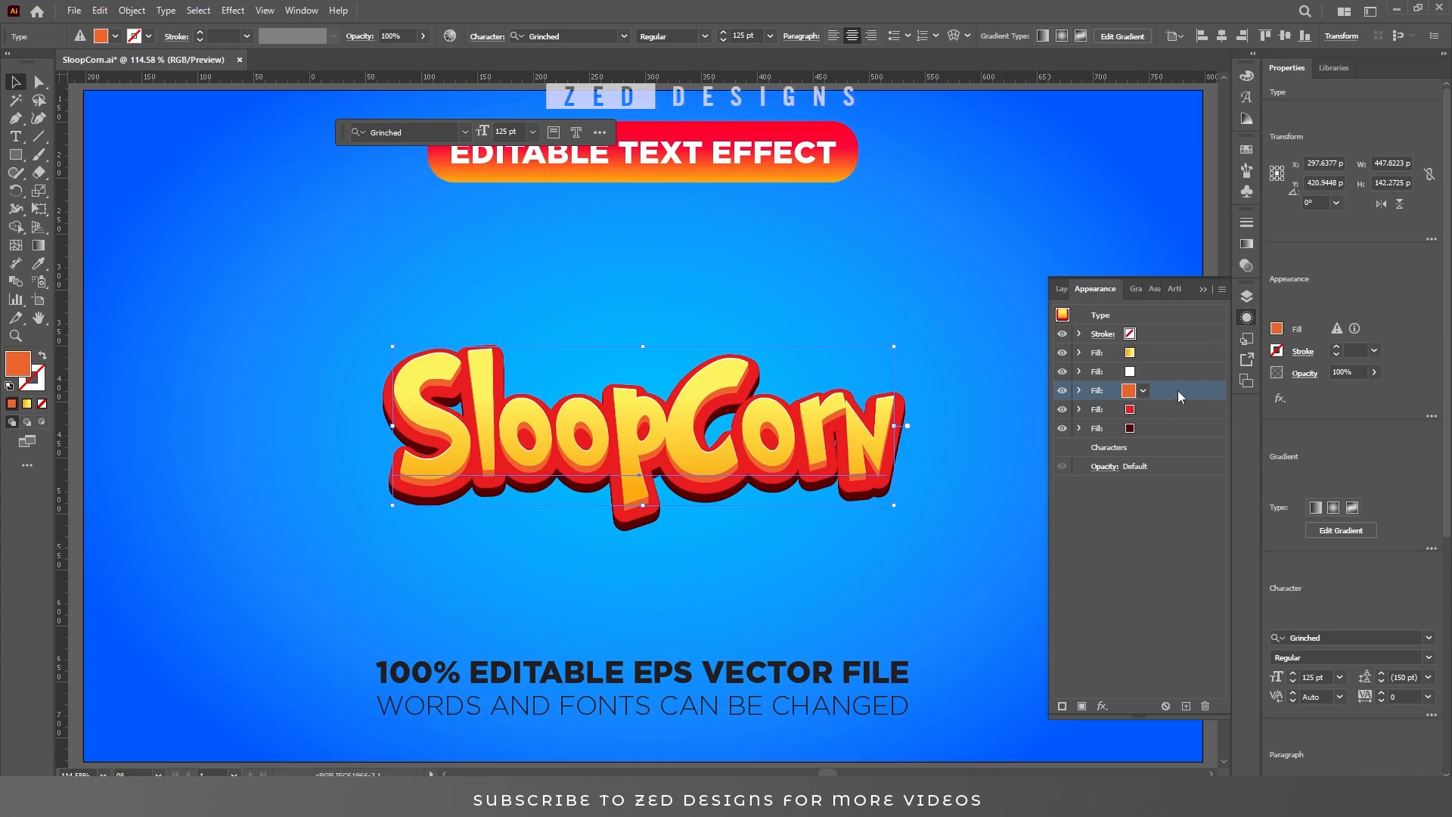
pyautogui.click(1186, 706)
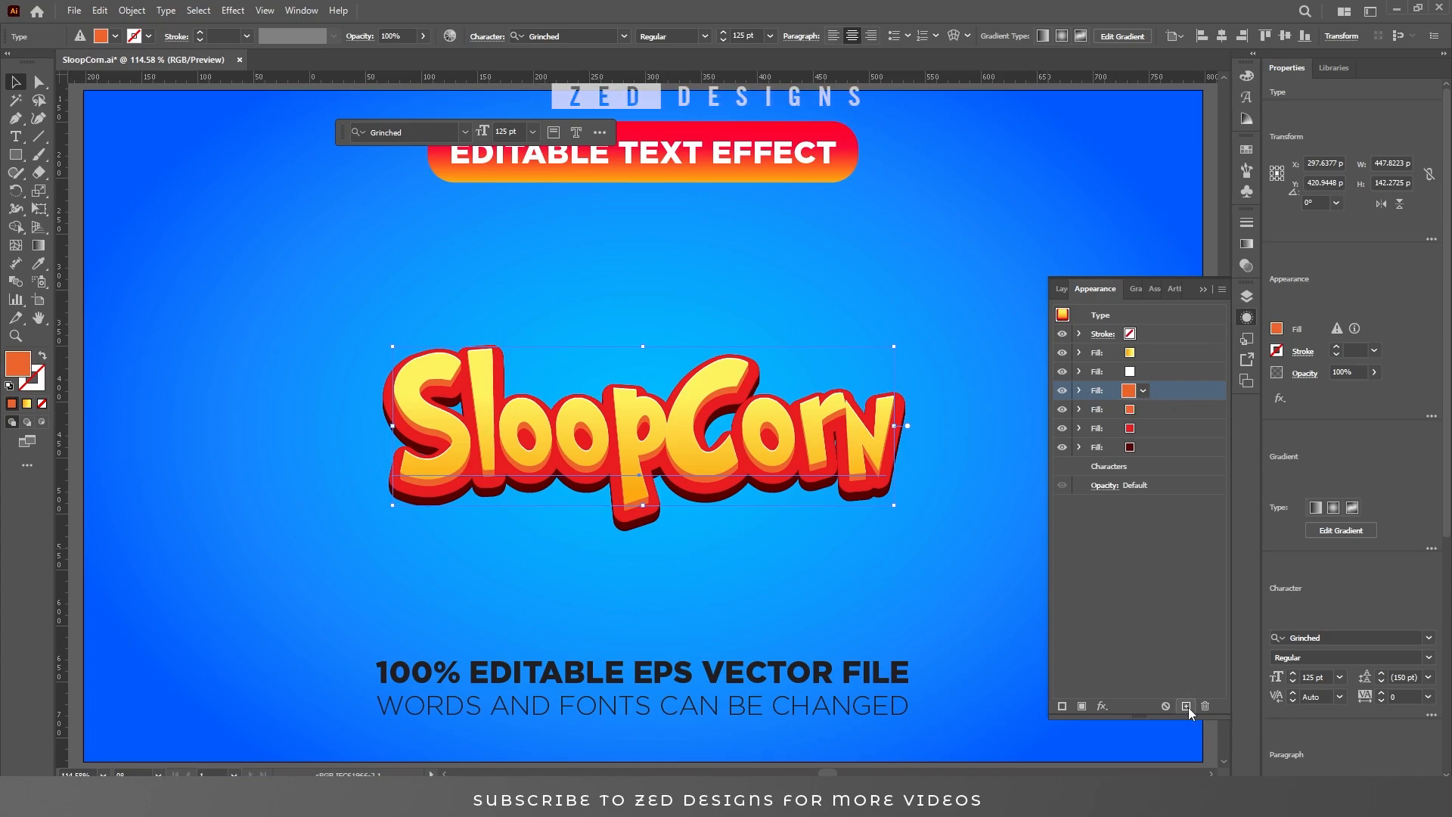
pyautogui.click(1156, 409)
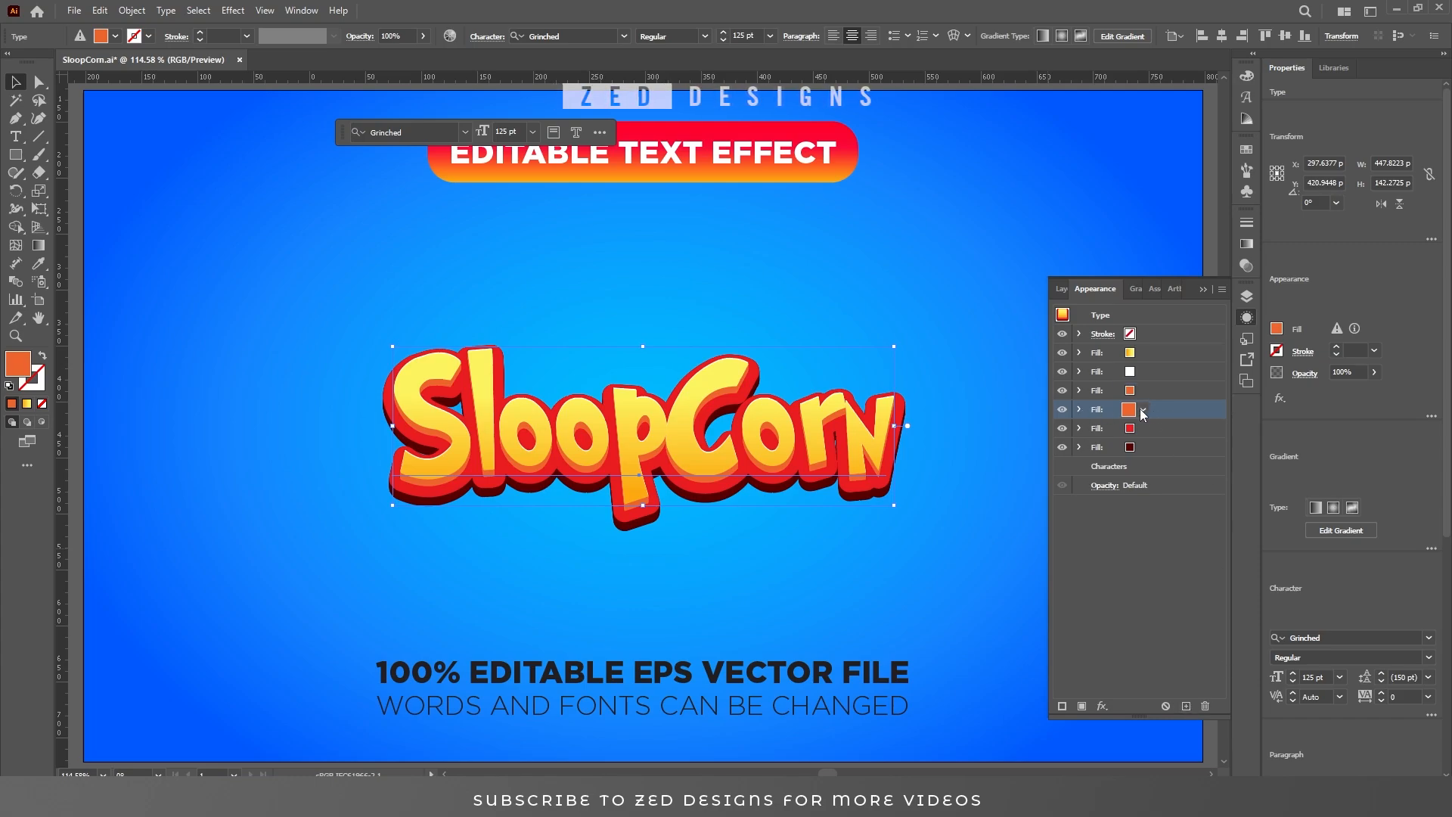
pyautogui.click(1143, 411)
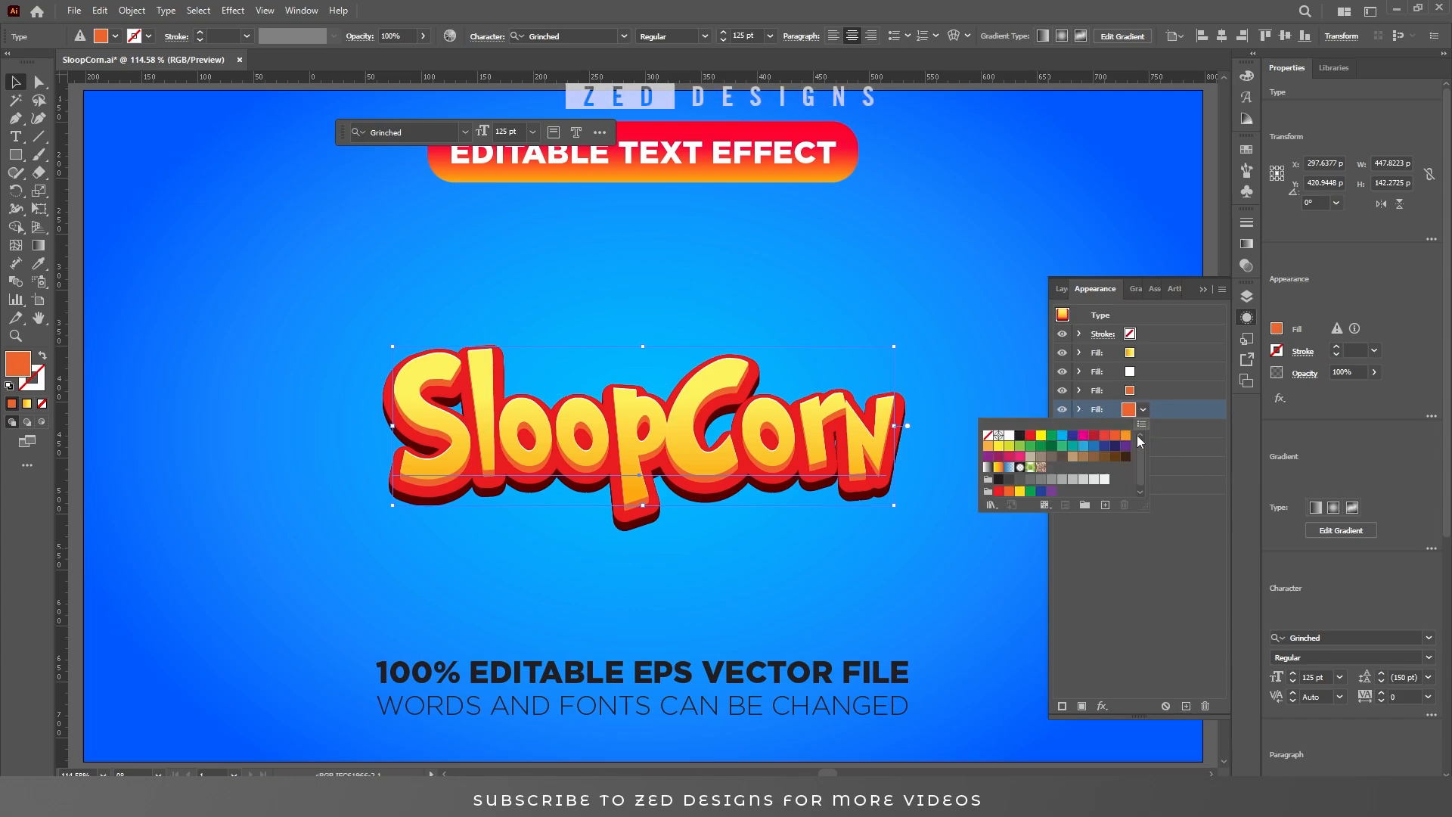
pyautogui.click(1019, 437)
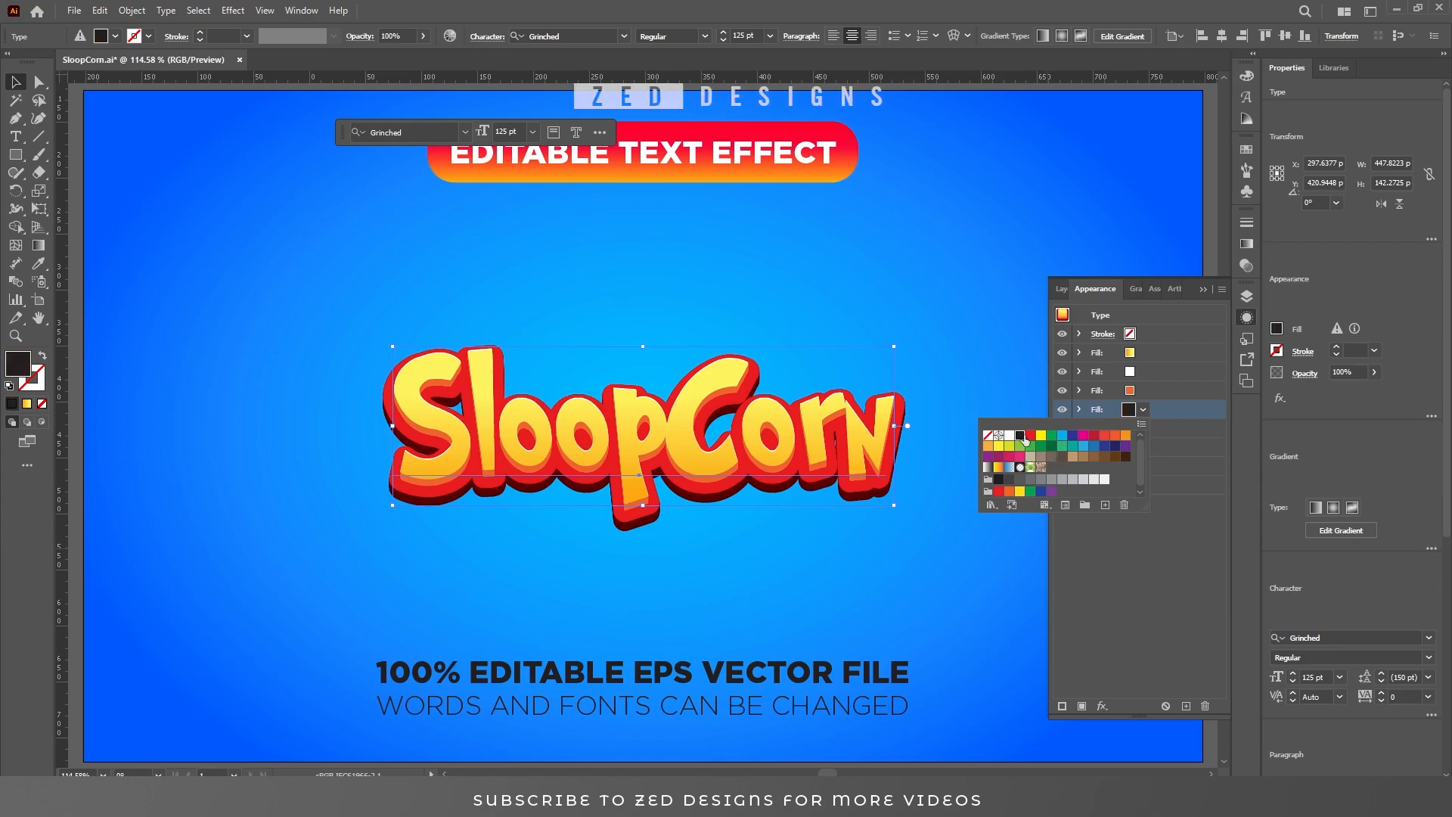
pyautogui.click(1166, 411)
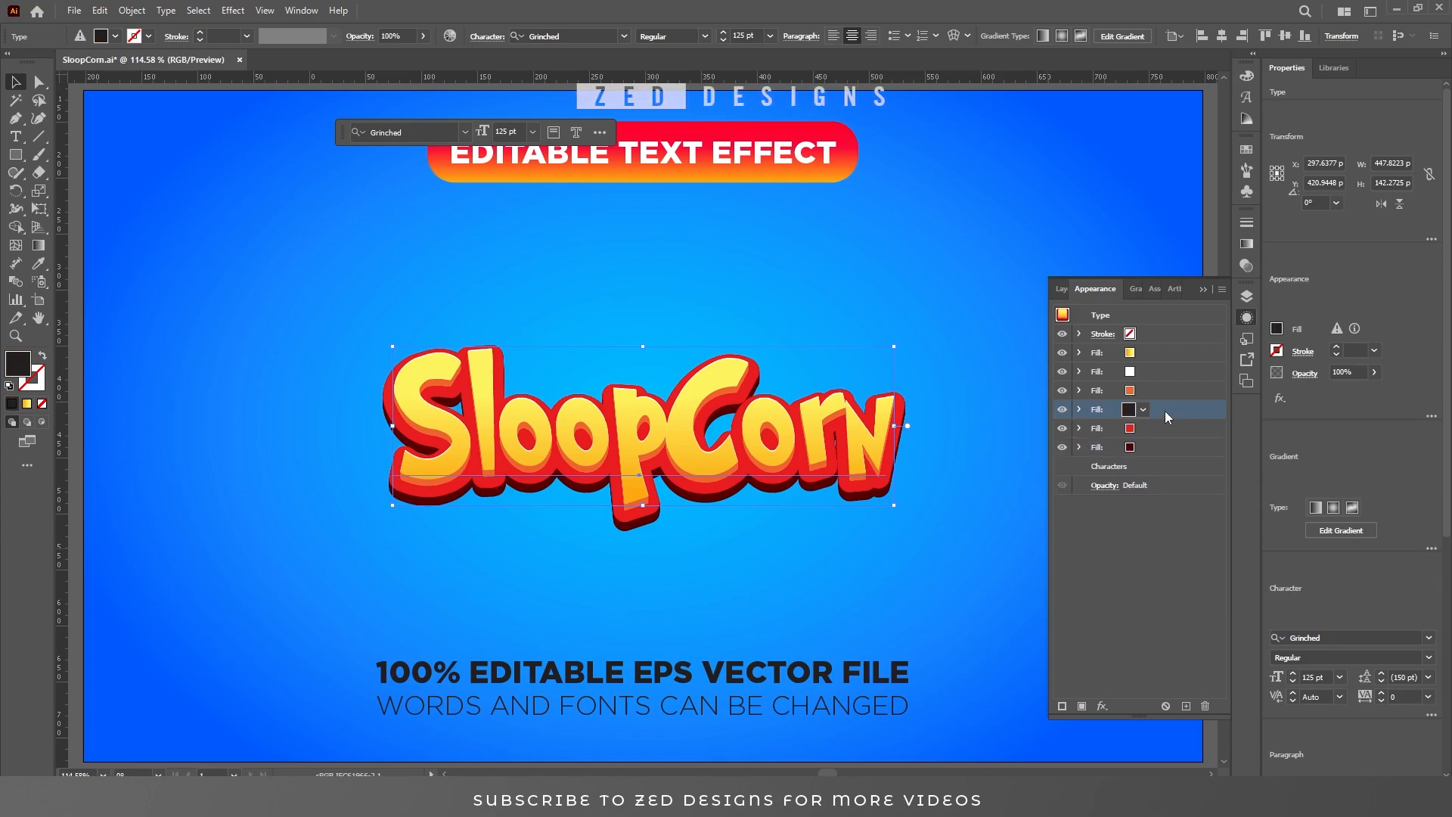
# Add an Offset Path effect of 4 px with round joins to the black fill
pyautogui.click(1079, 410)
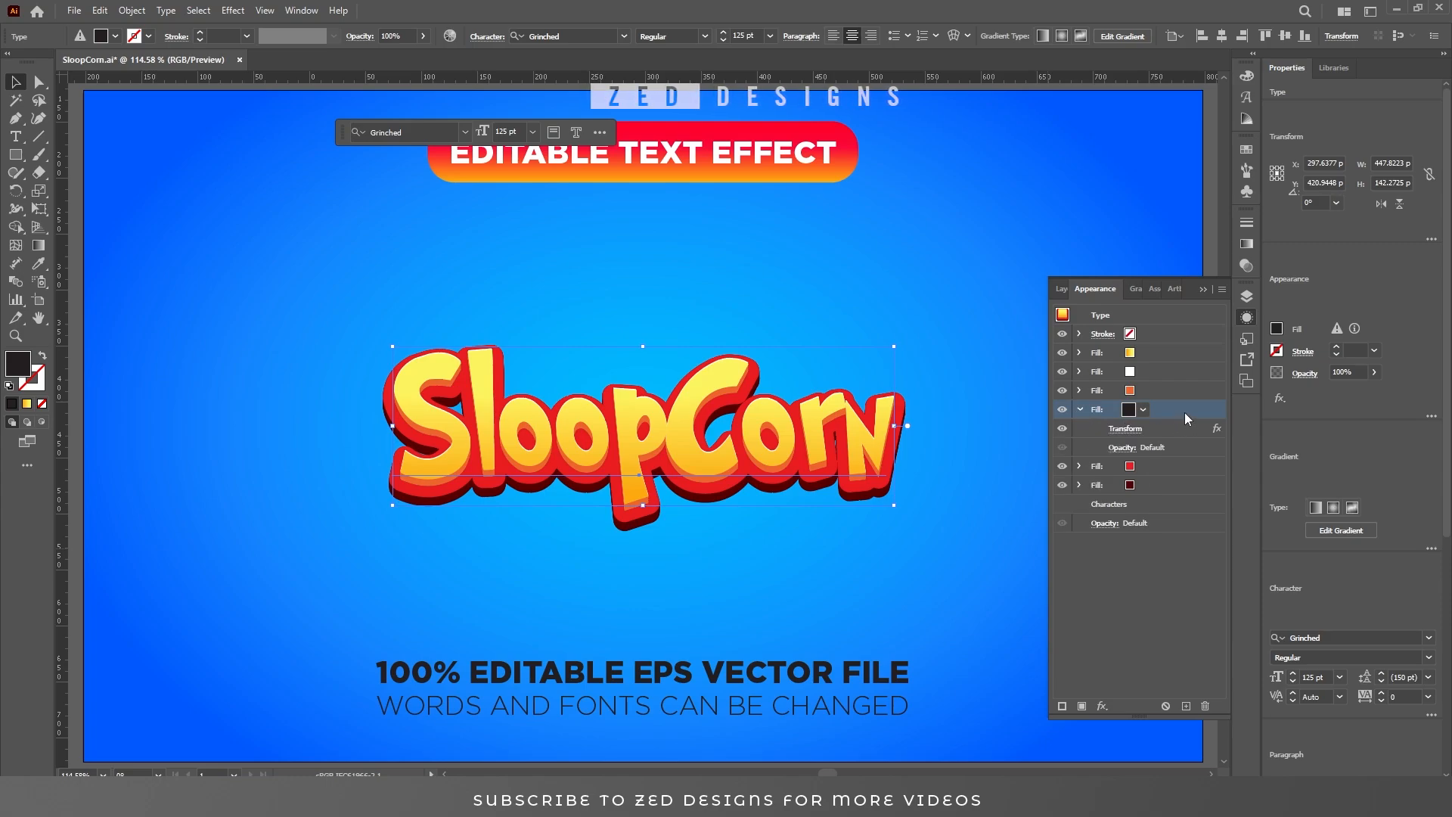
pyautogui.click(1104, 706)
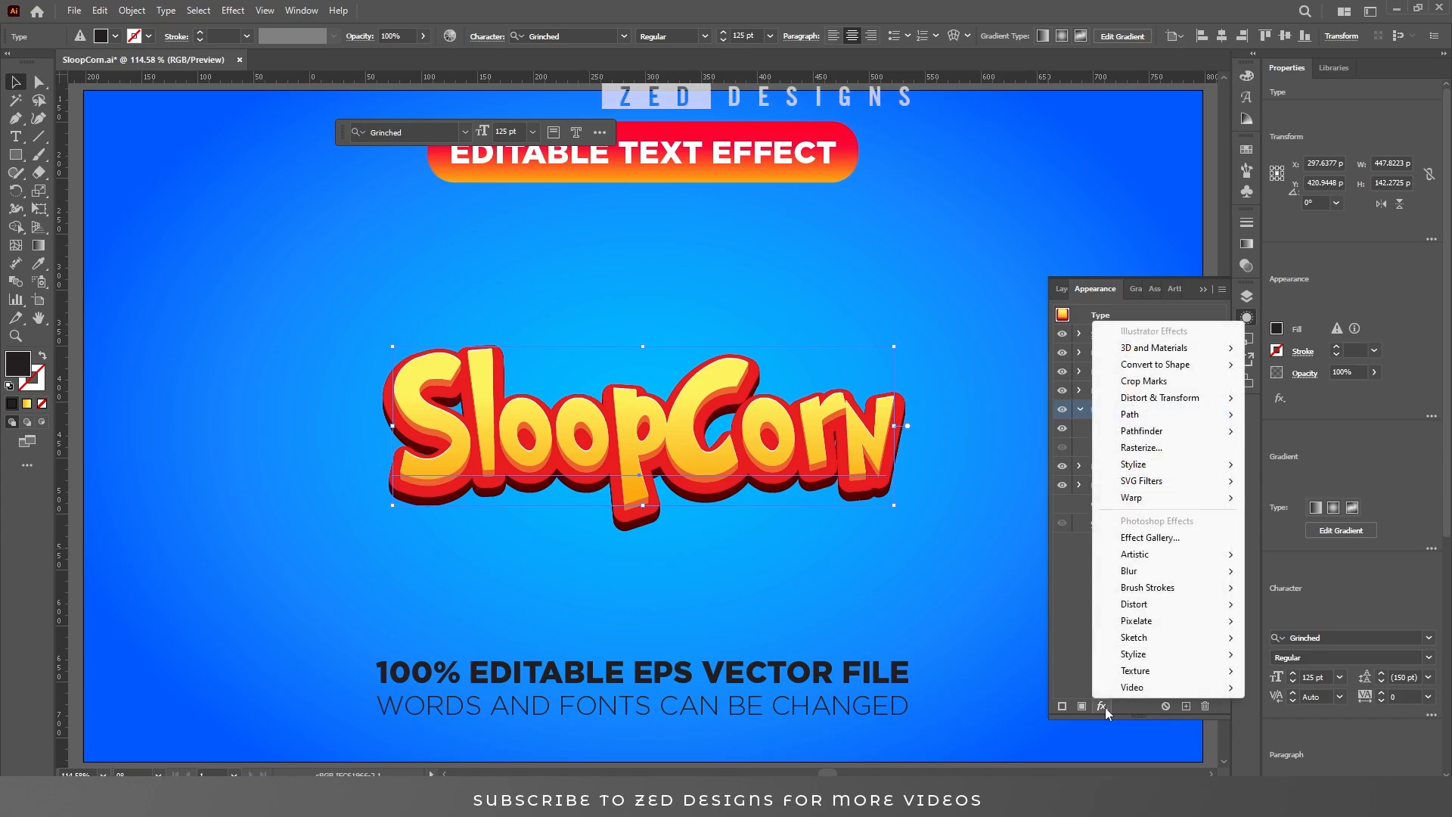
pyautogui.moveTo(1148, 420)
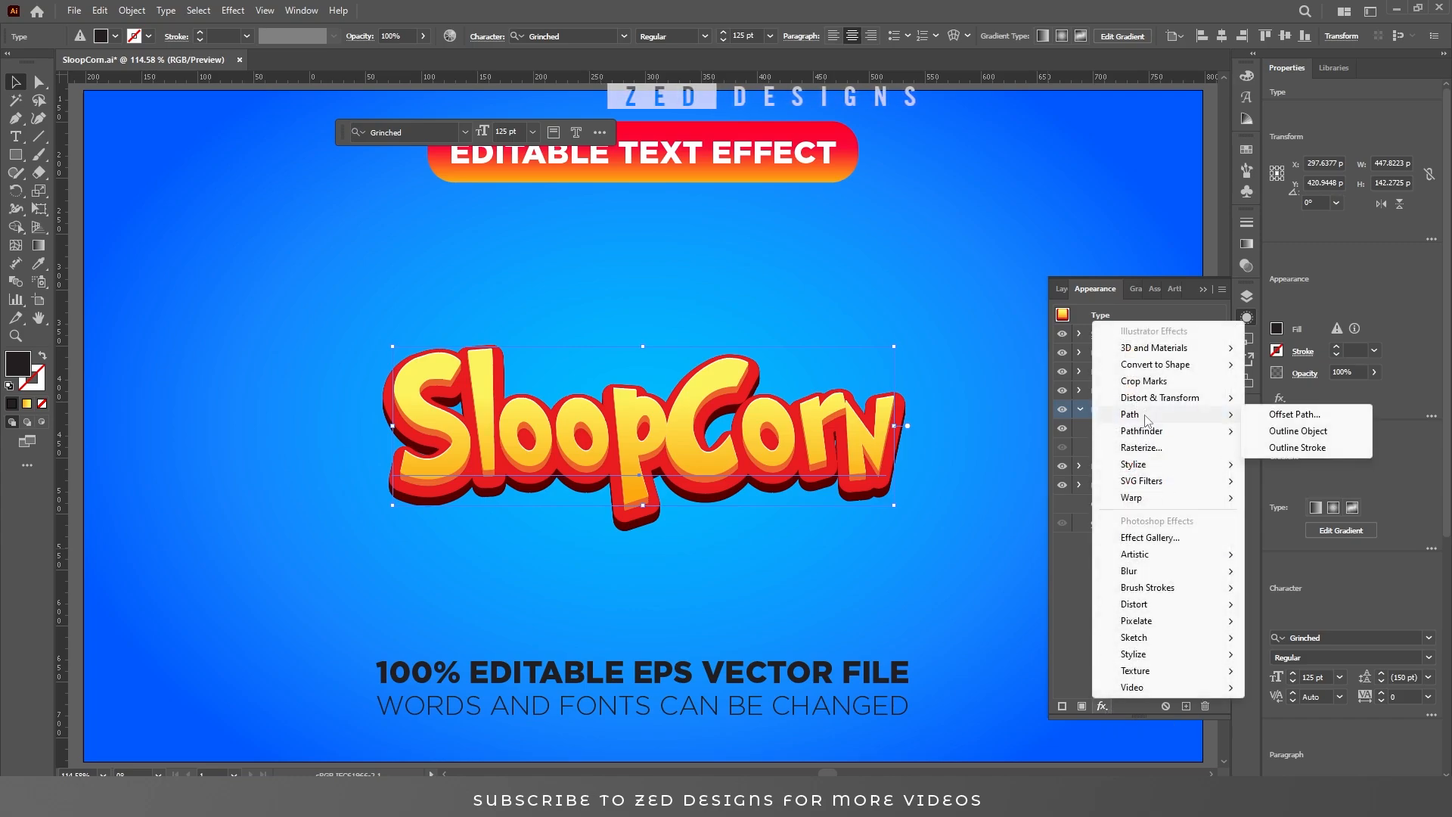
pyautogui.click(1295, 416)
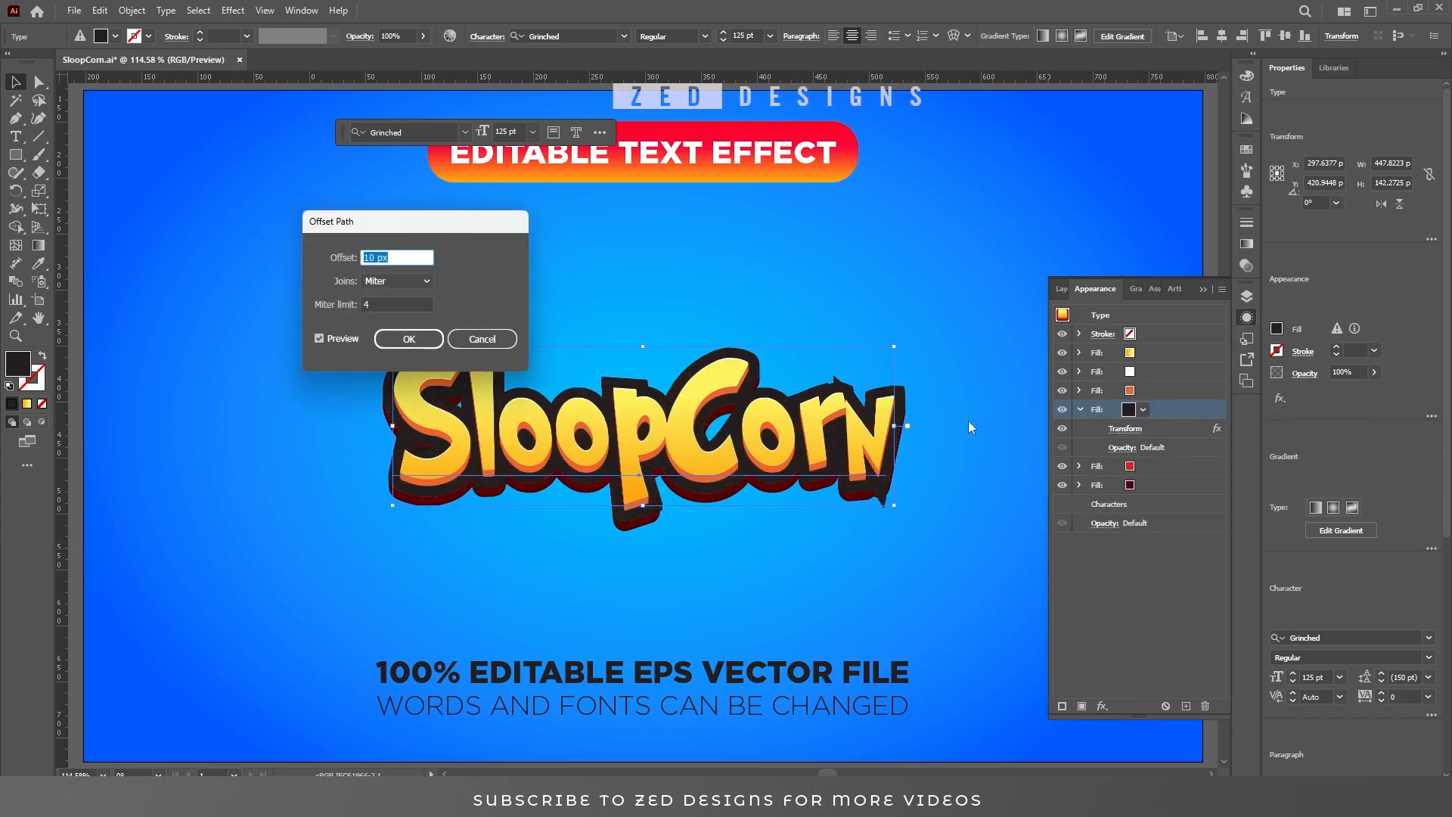
pyautogui.write('4')
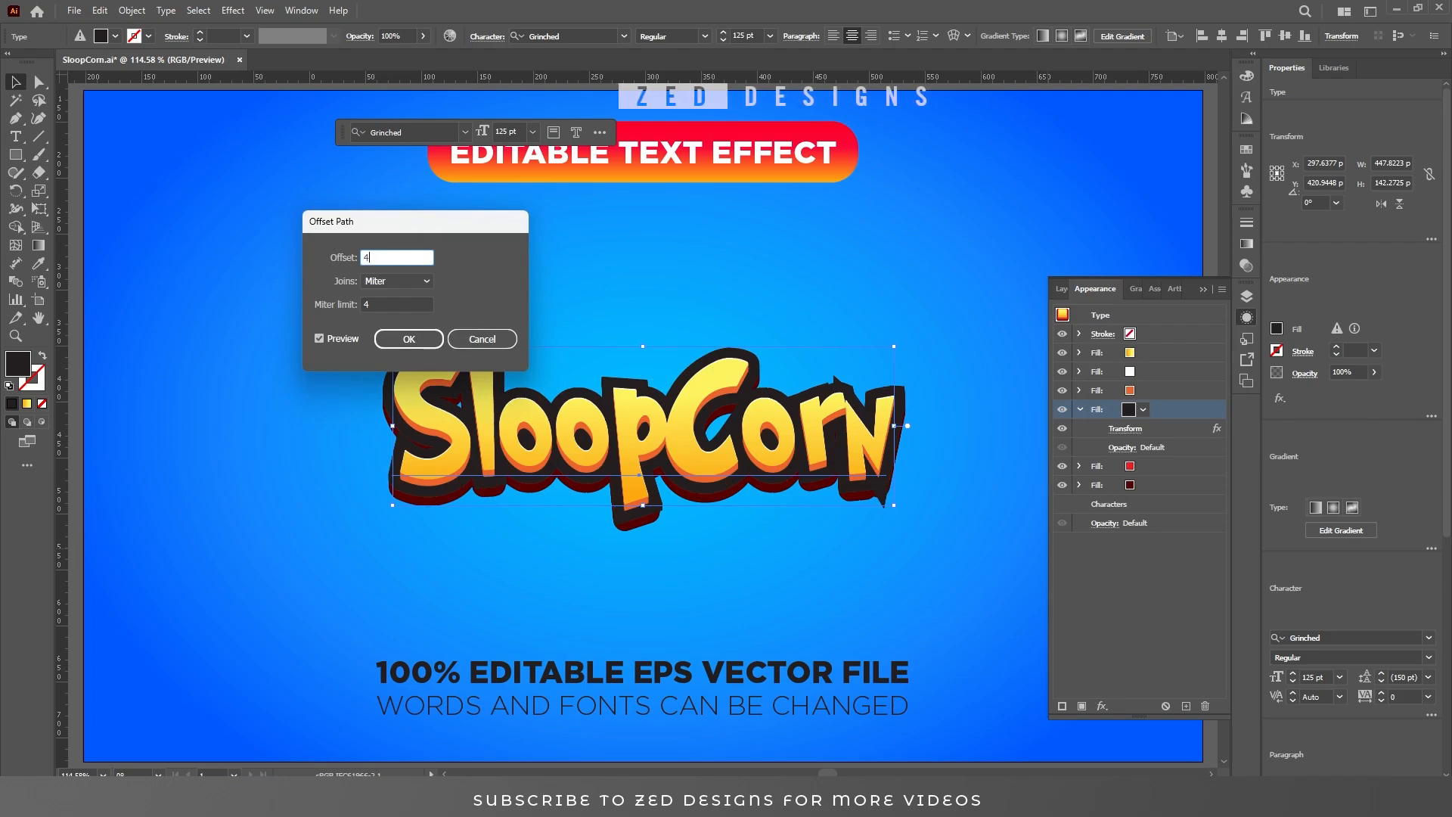
pyautogui.press('Tab')
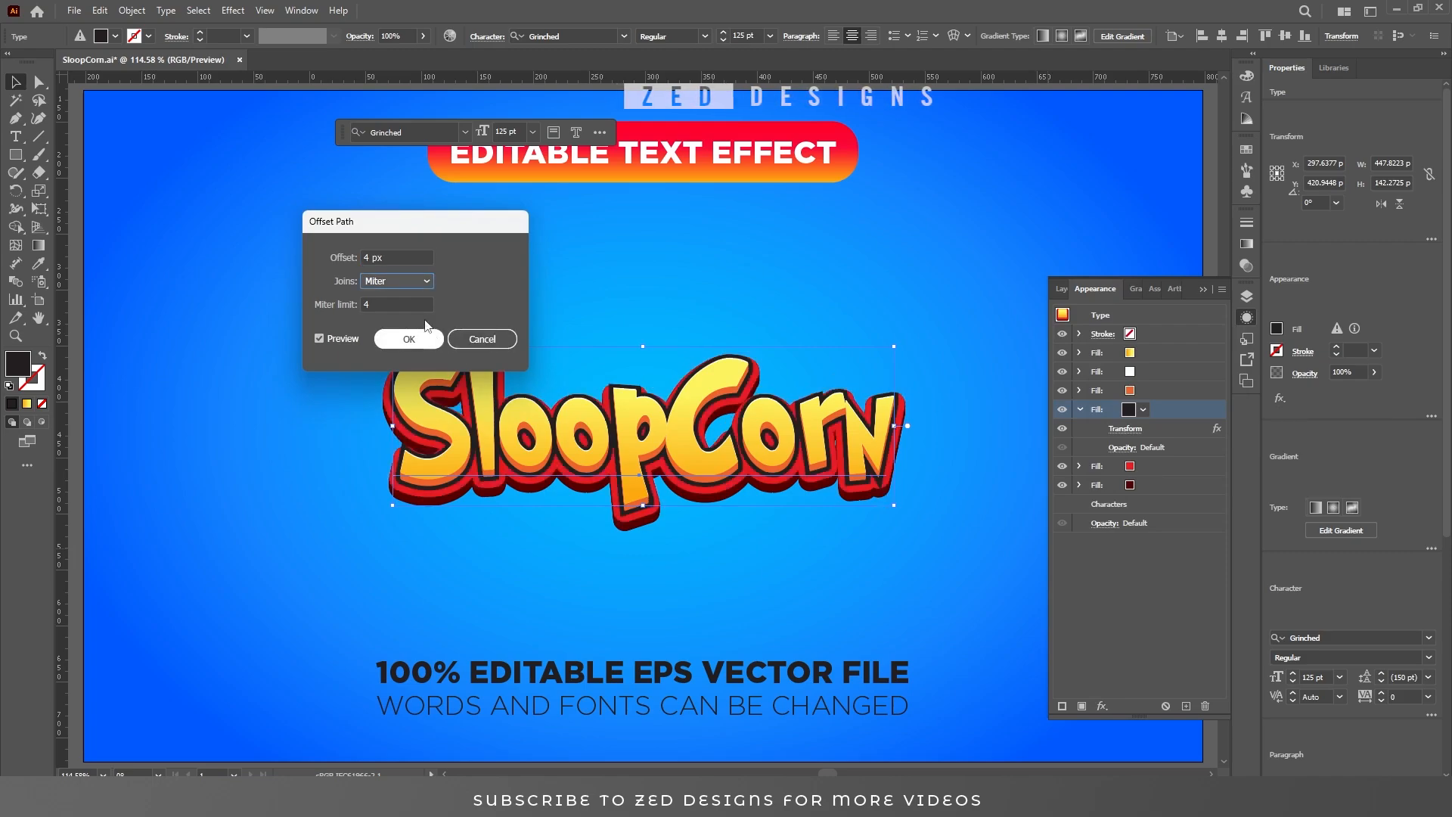
pyautogui.click(410, 284)
pyautogui.click(409, 314)
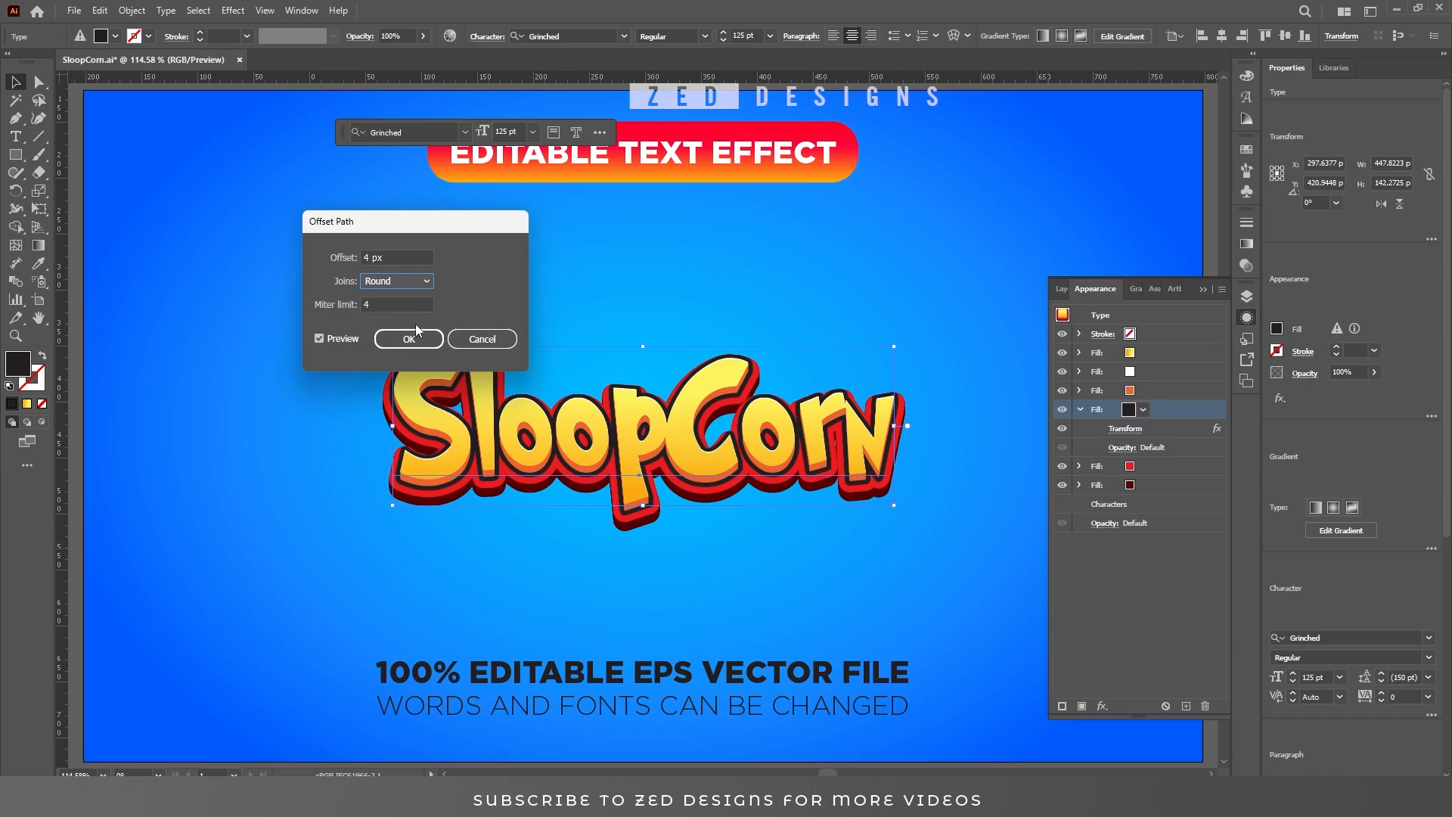
pyautogui.click(409, 338)
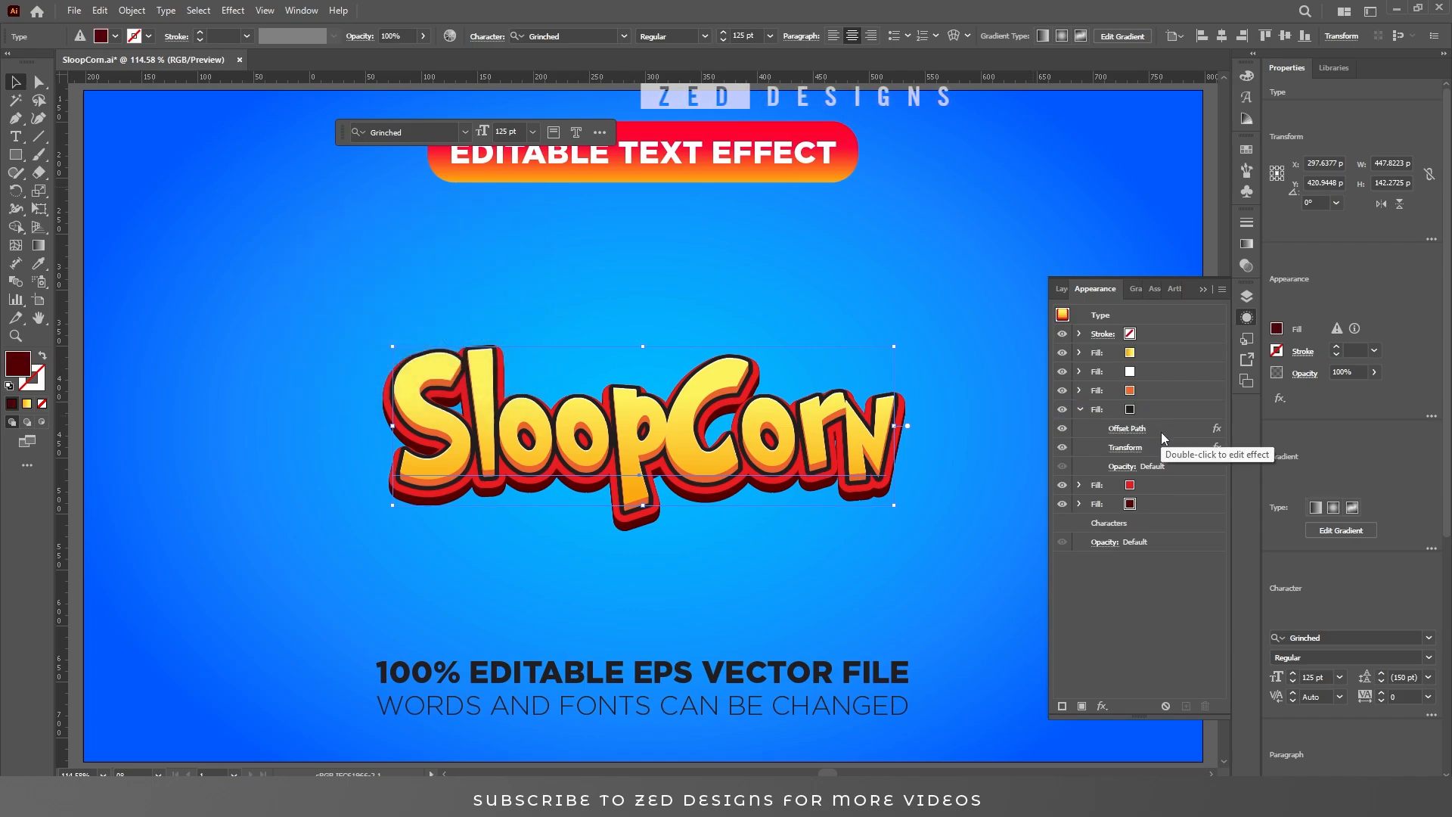
# Delete the Transform effect from the black fill
pyautogui.click(1170, 461)
pyautogui.click(1170, 449)
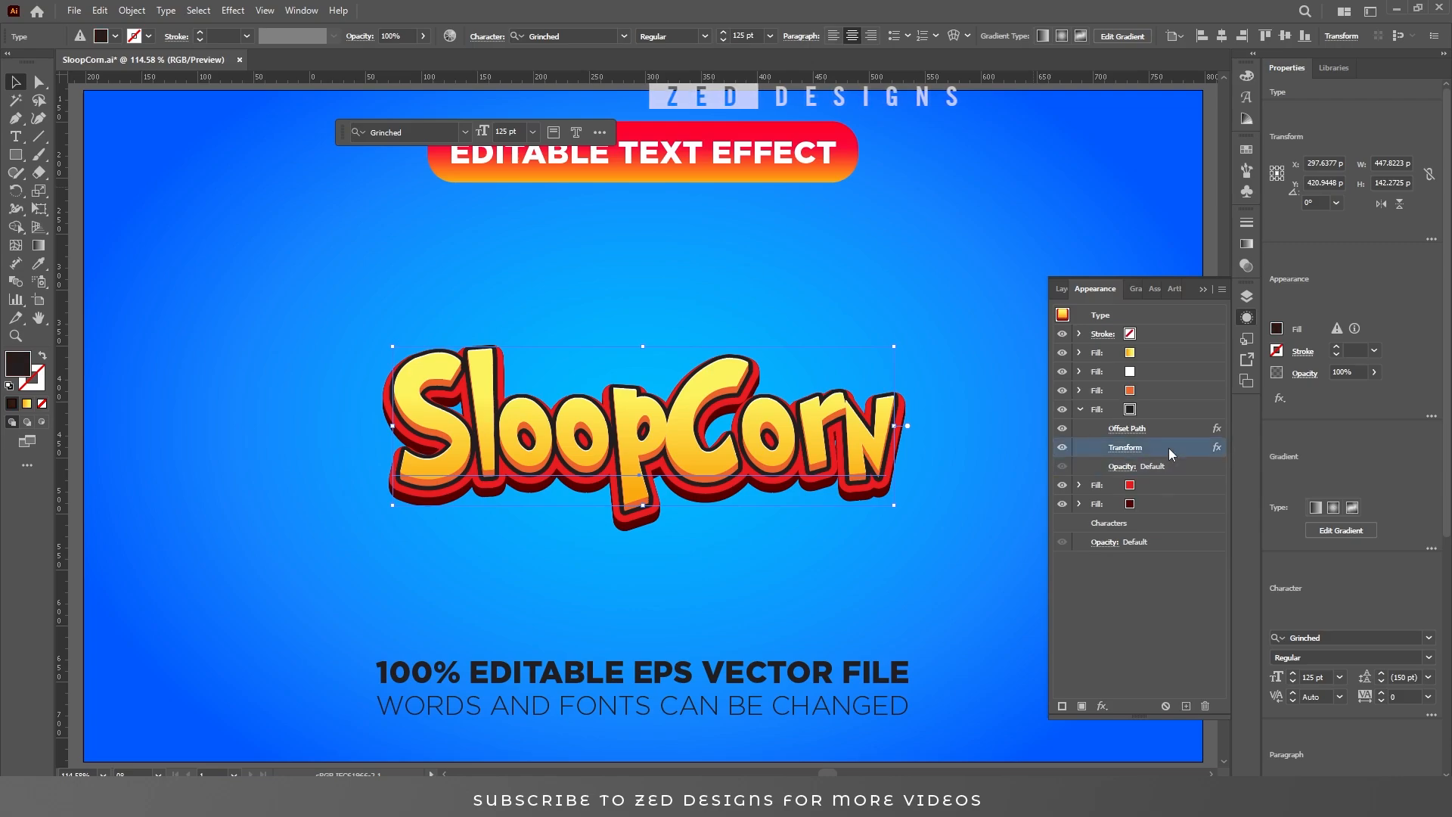
pyautogui.click(1206, 706)
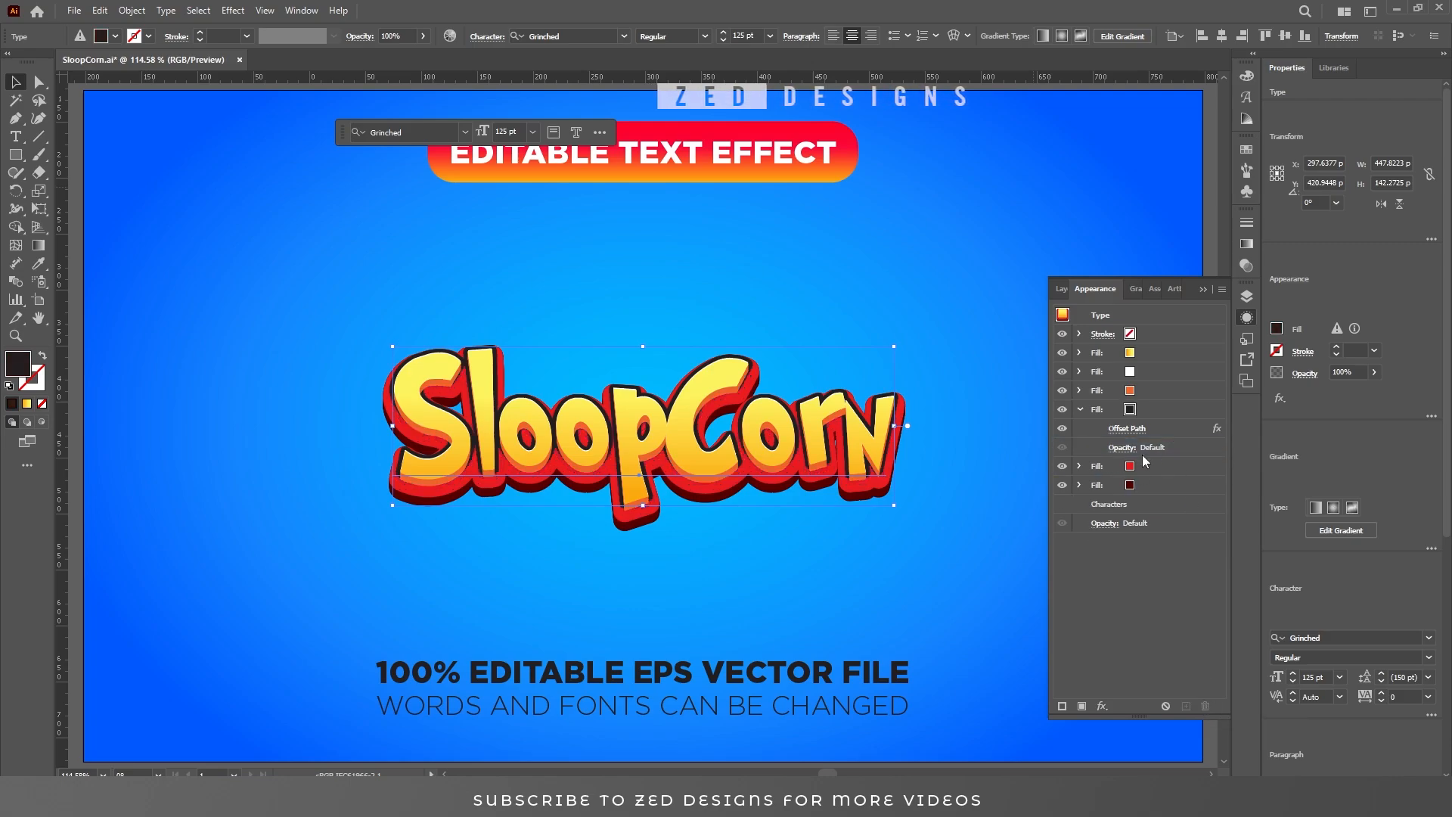
# Apply a Transform effect to the black fill with 101% horizontal scale, 95% vertical scale and an 18 px vertical move
pyautogui.click(1155, 413)
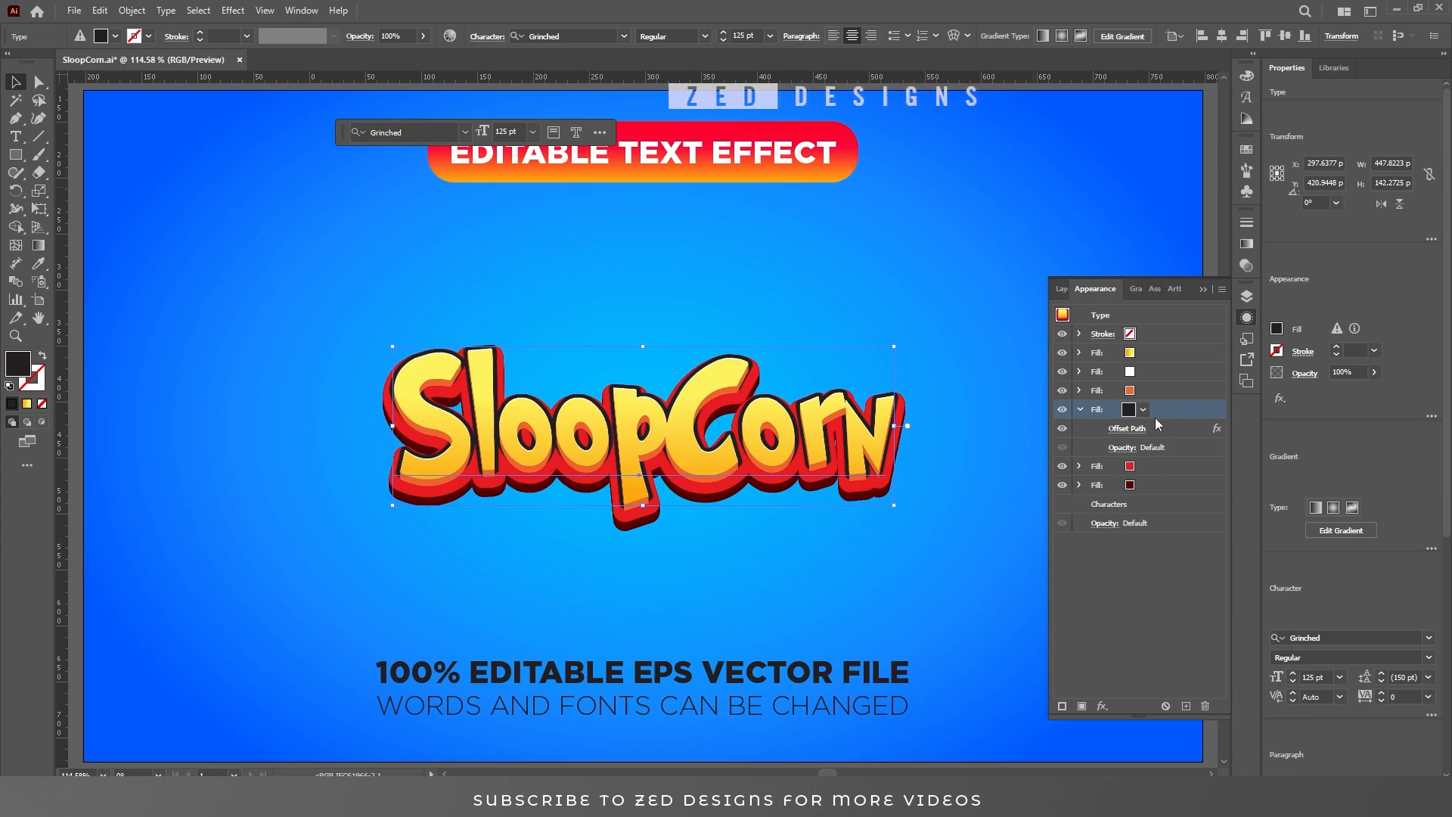
pyautogui.click(1104, 705)
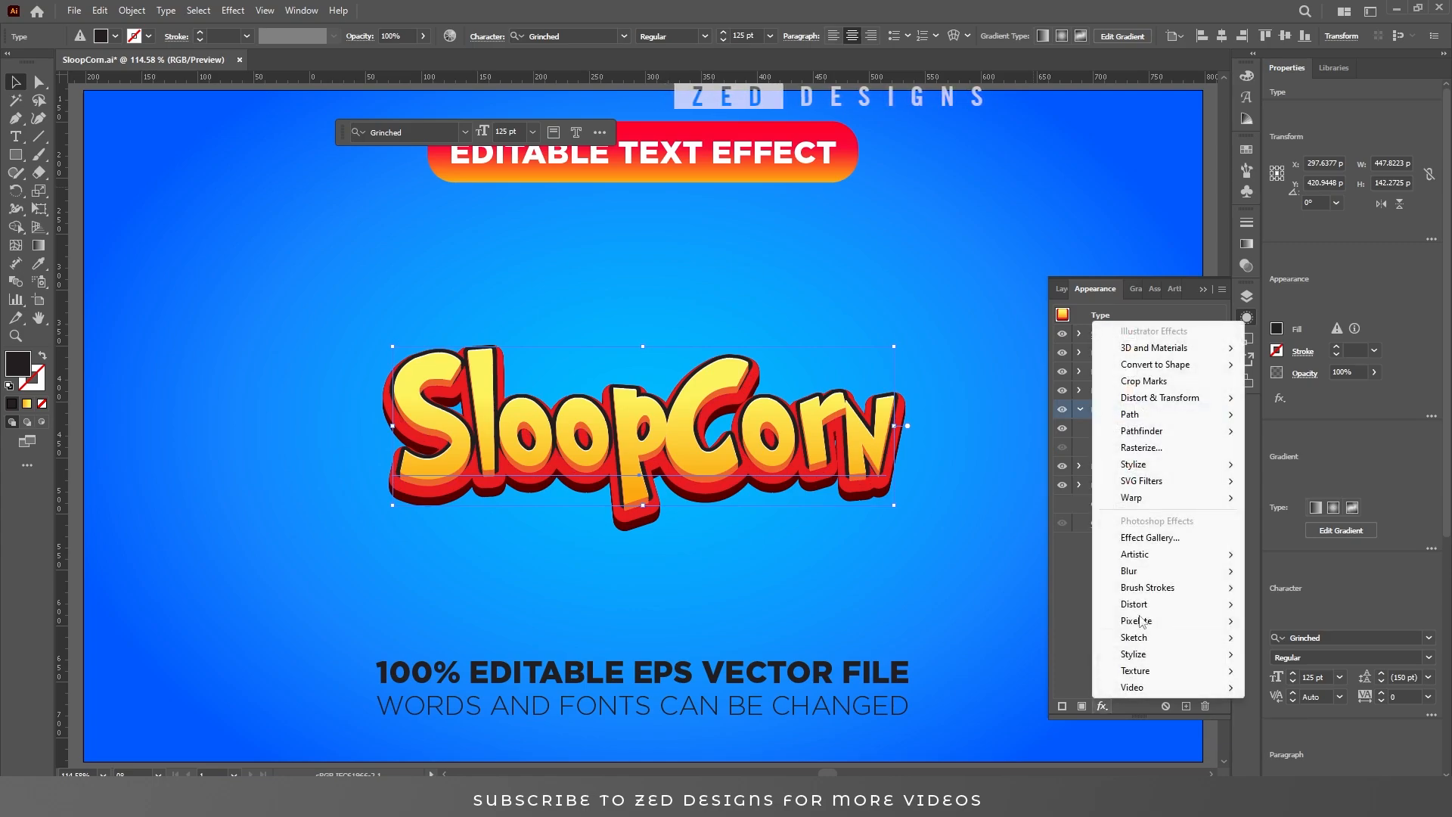
pyautogui.moveTo(1183, 401)
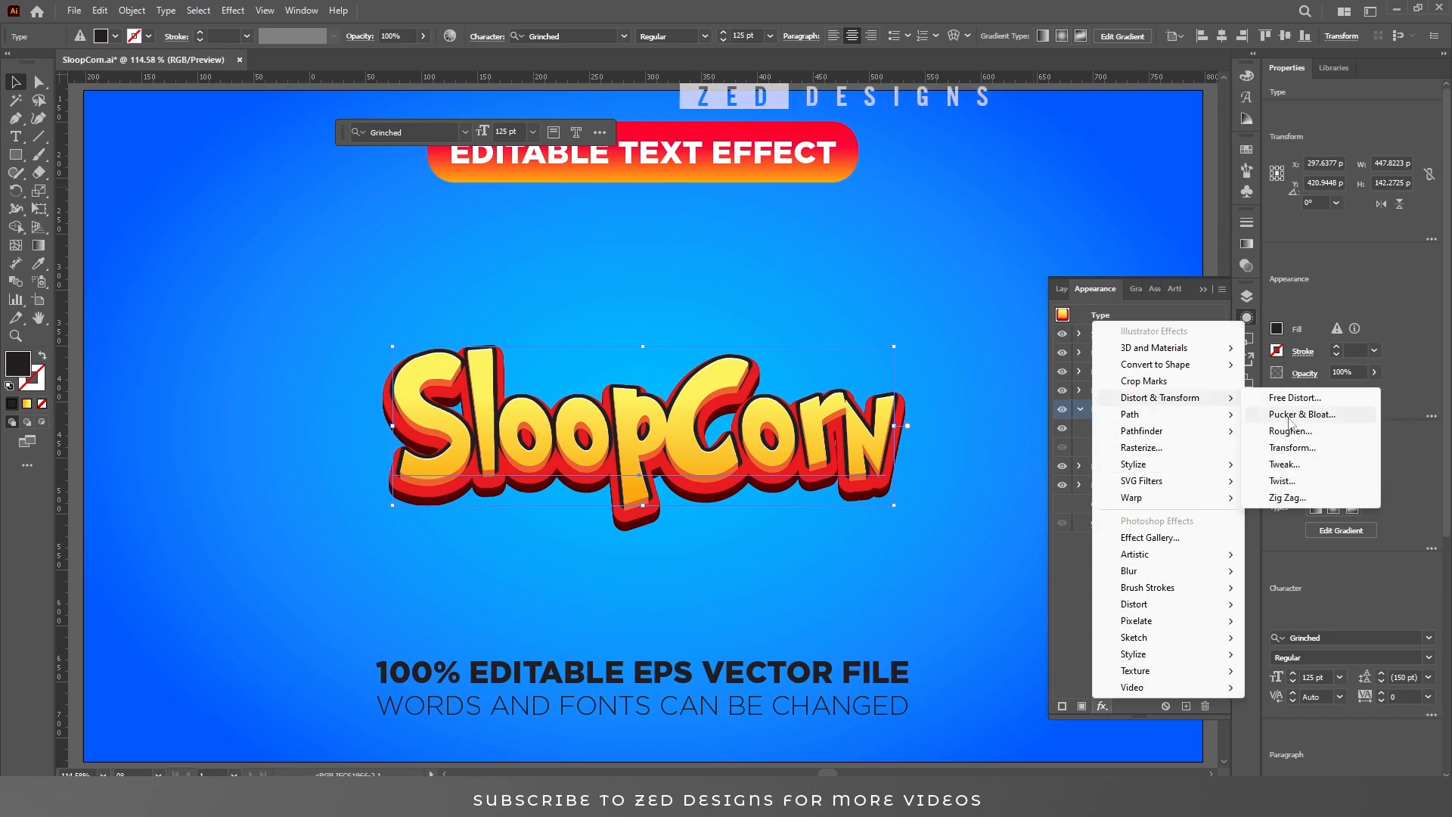
pyautogui.click(1291, 448)
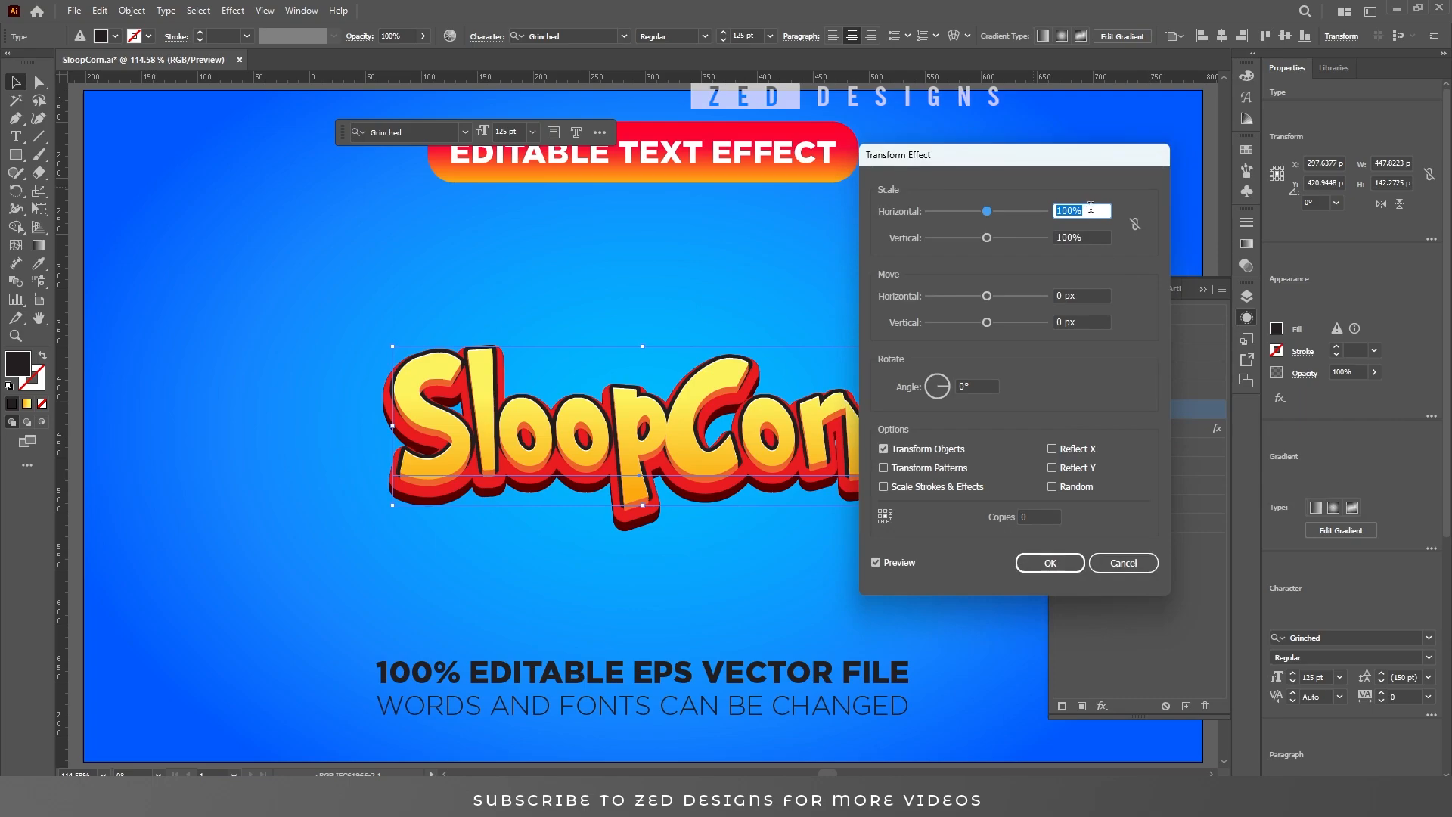
pyautogui.press('Up')
pyautogui.press('Tab')
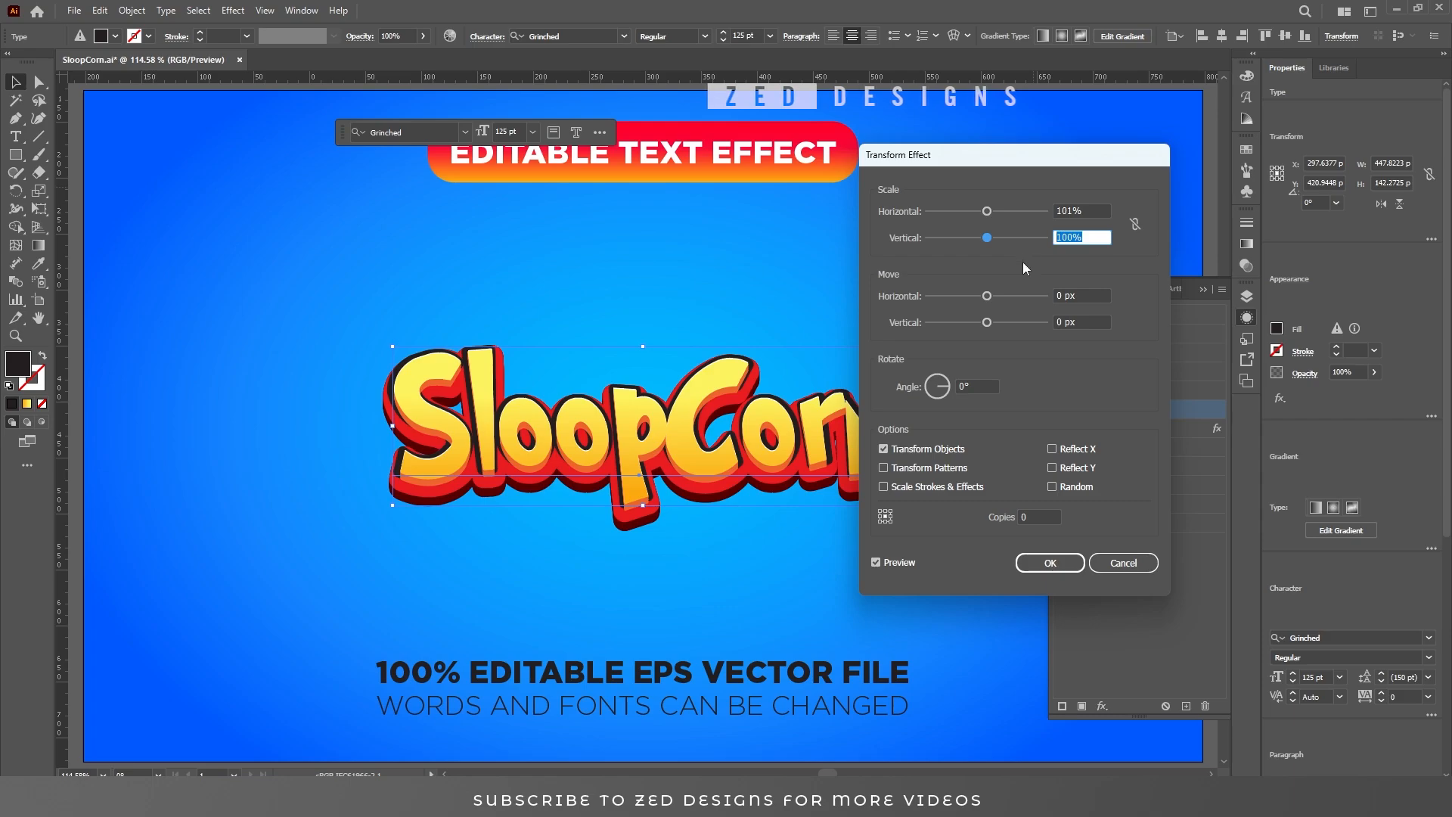
pyautogui.write('95')
pyautogui.press('Tab')
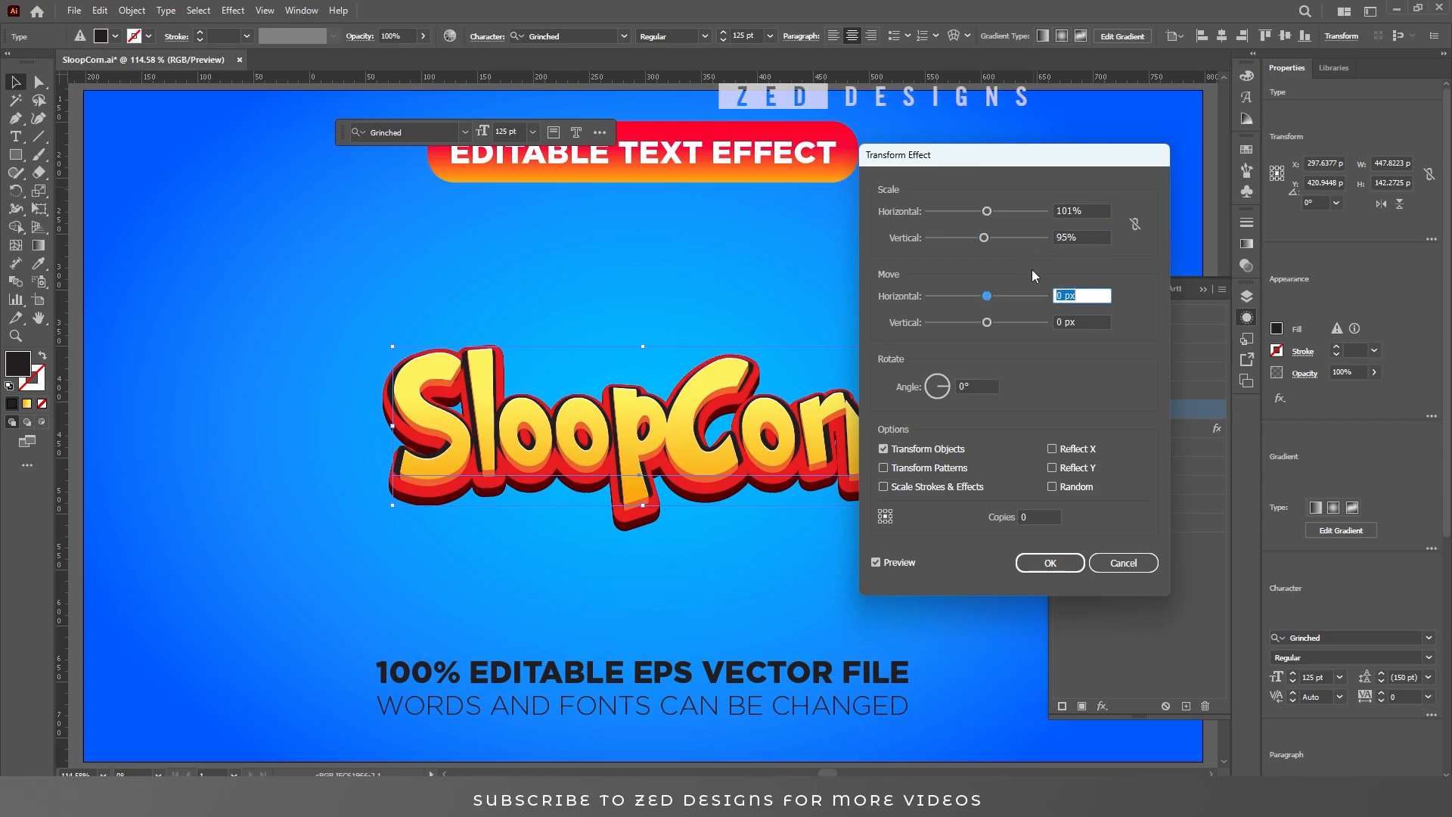
pyautogui.press('Tab')
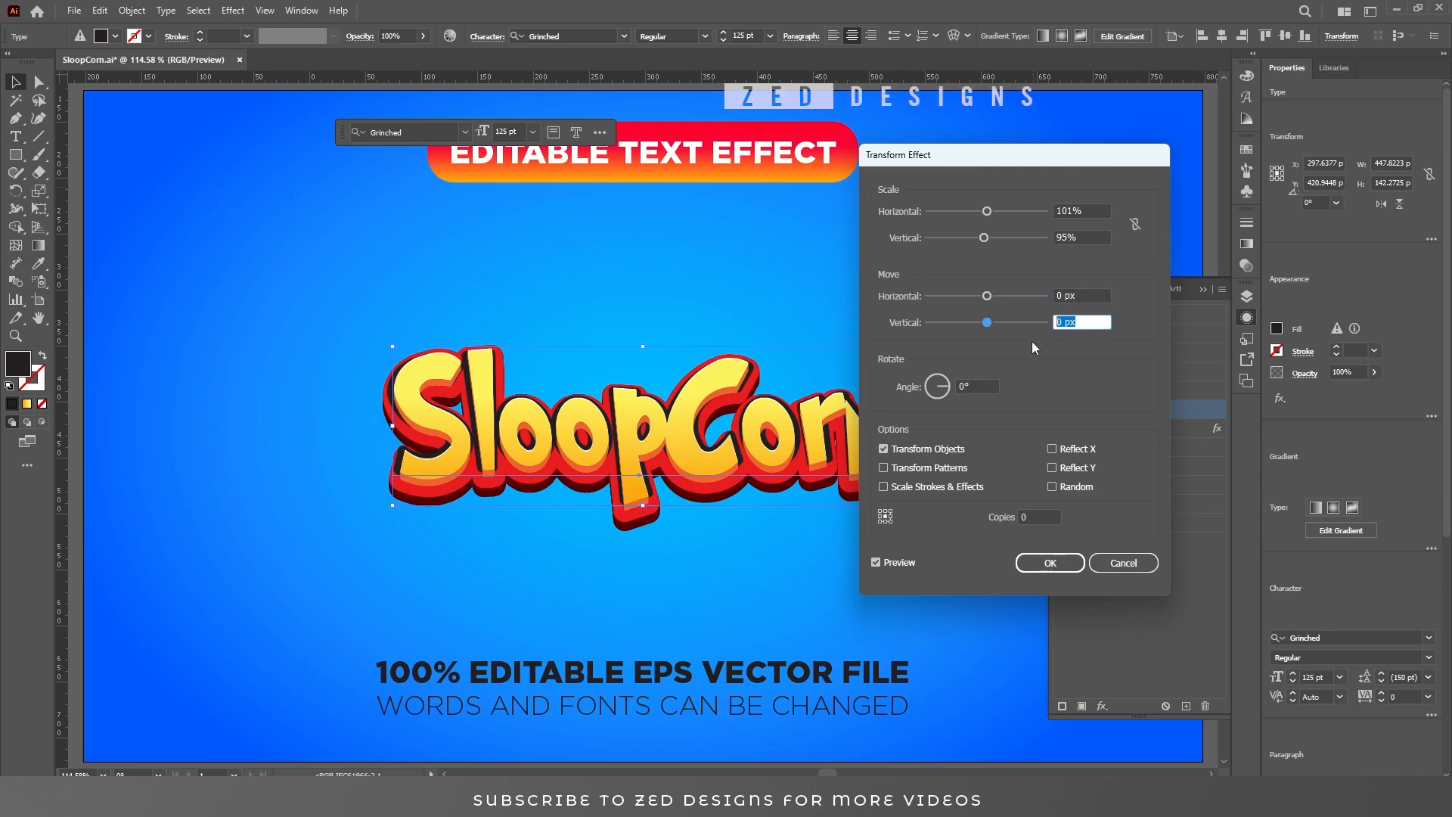
pyautogui.write('18')
pyautogui.press('Tab')
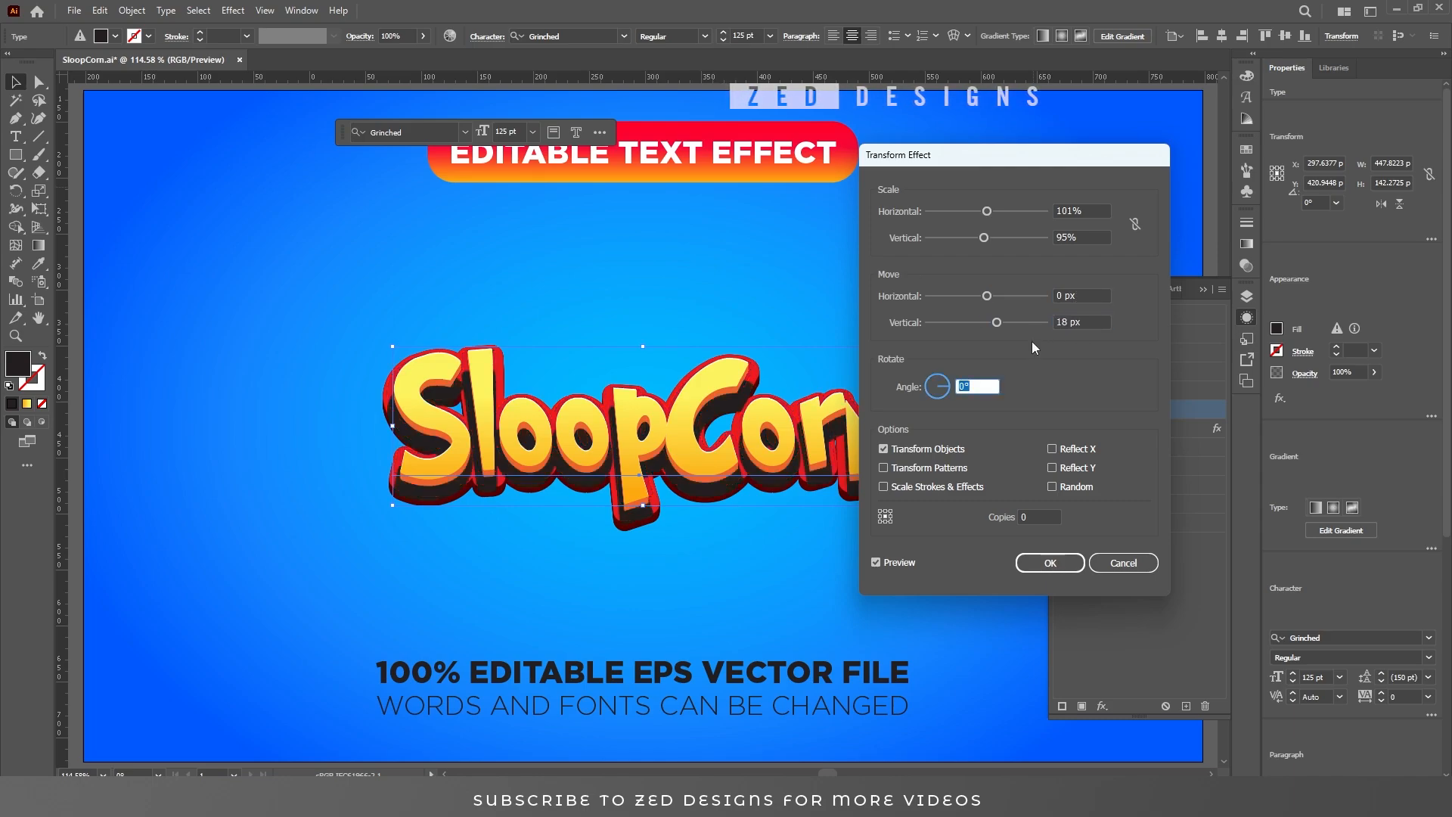
pyautogui.click(1047, 564)
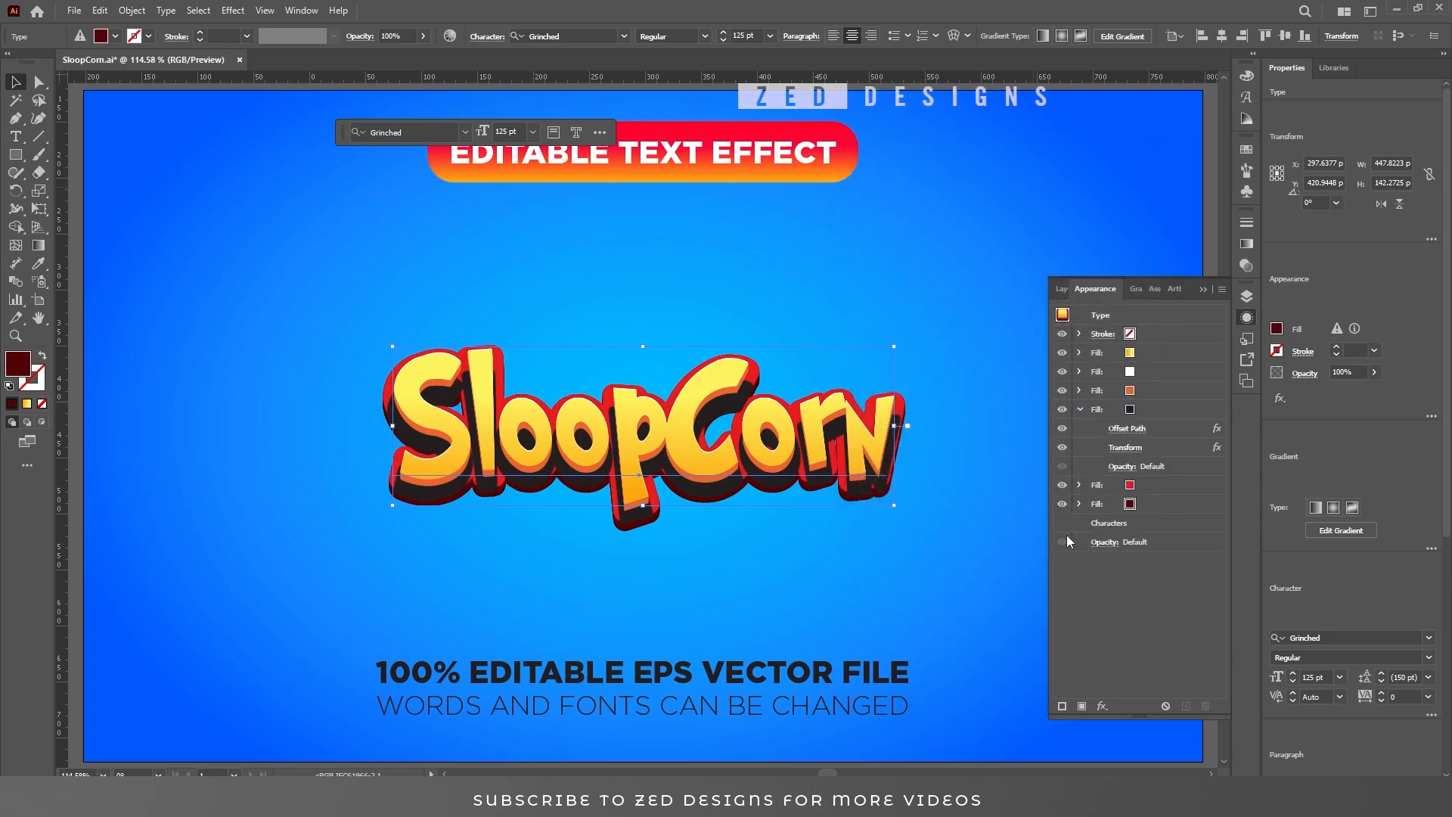
# Set the black fill's opacity to 40% with the Multiply blending mode and collapse its settings
pyautogui.click(1167, 468)
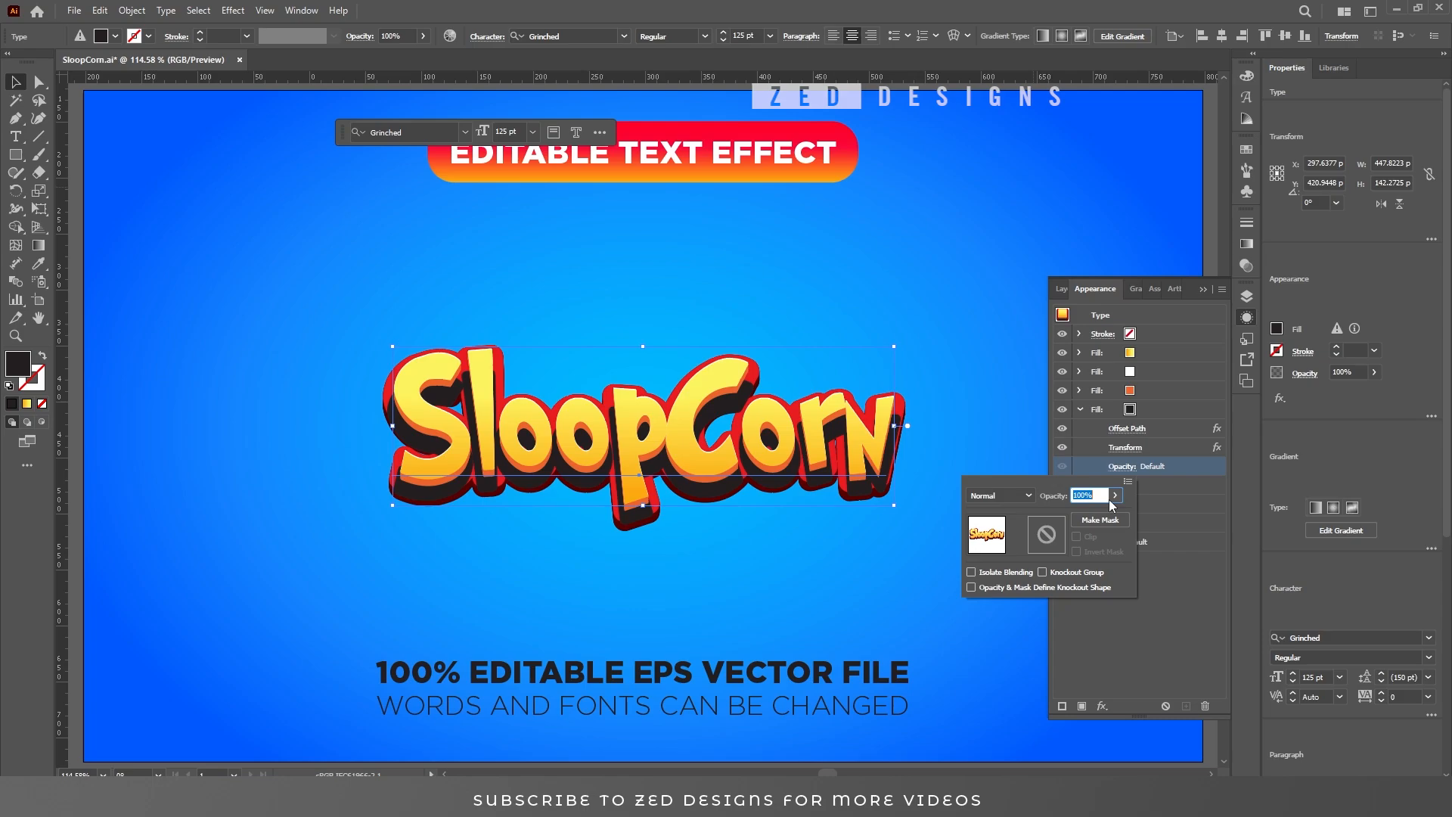
pyautogui.write('40')
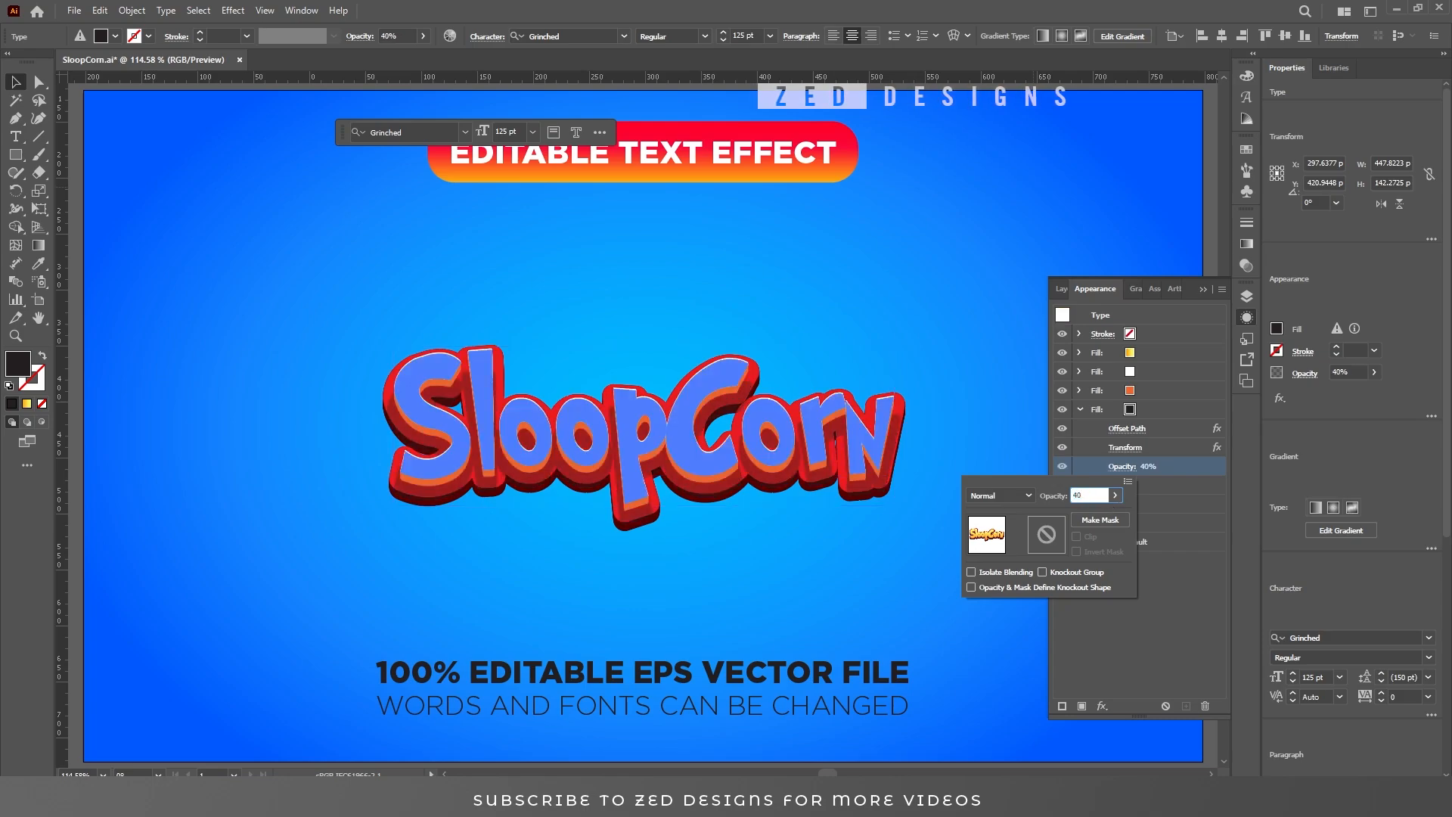
pyautogui.click(1029, 495)
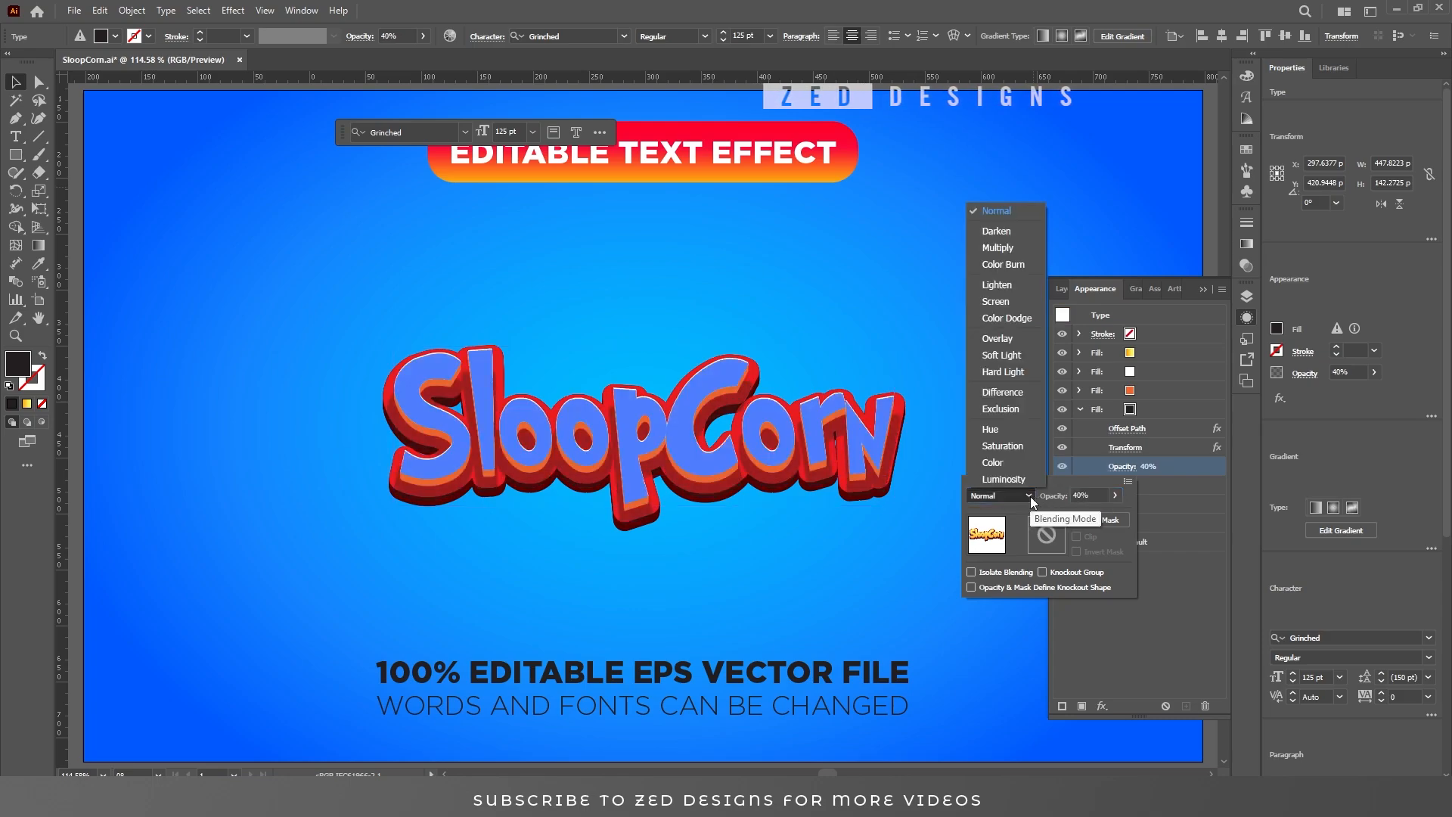
pyautogui.click(1005, 253)
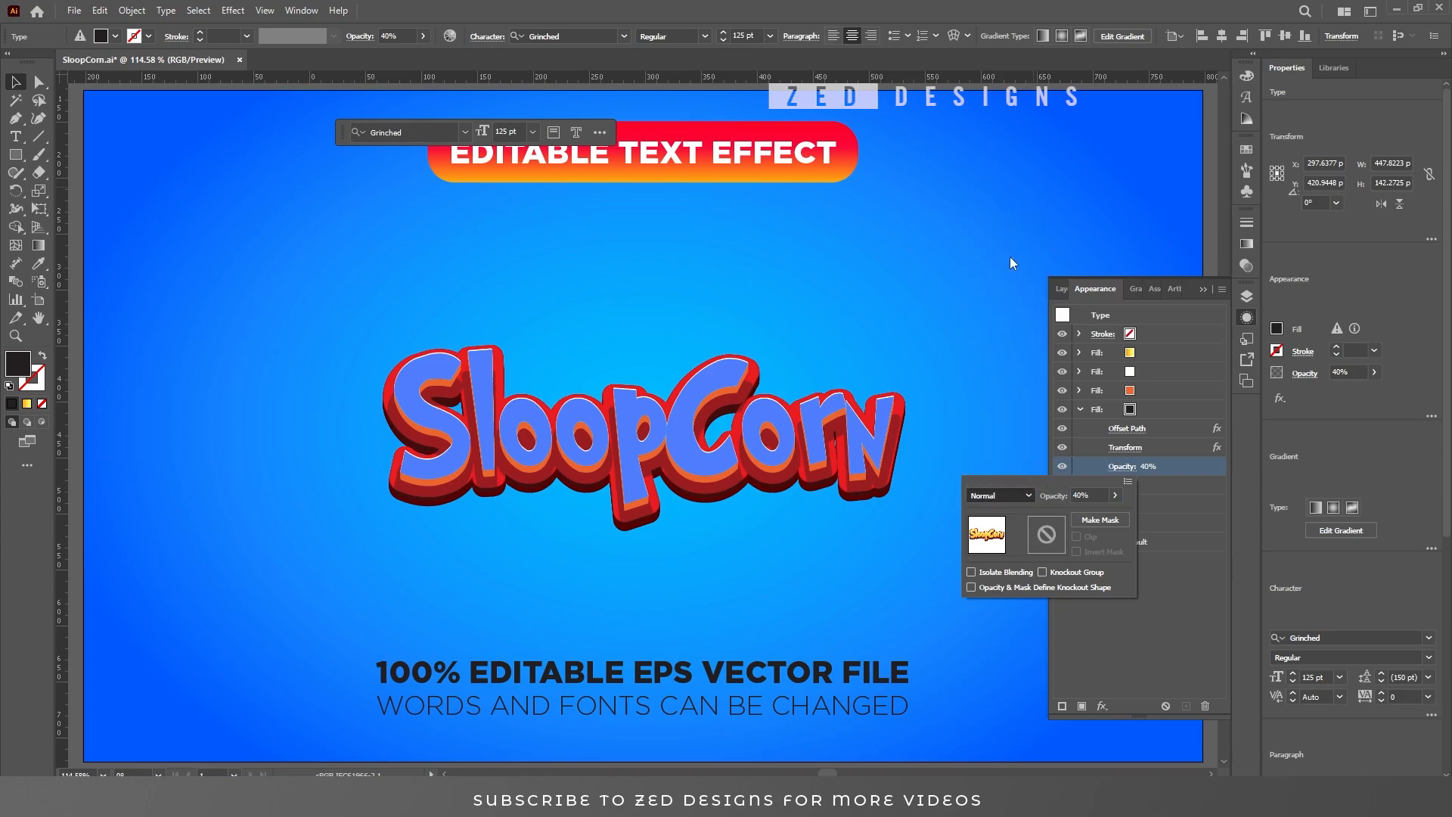
pyautogui.click(1165, 409)
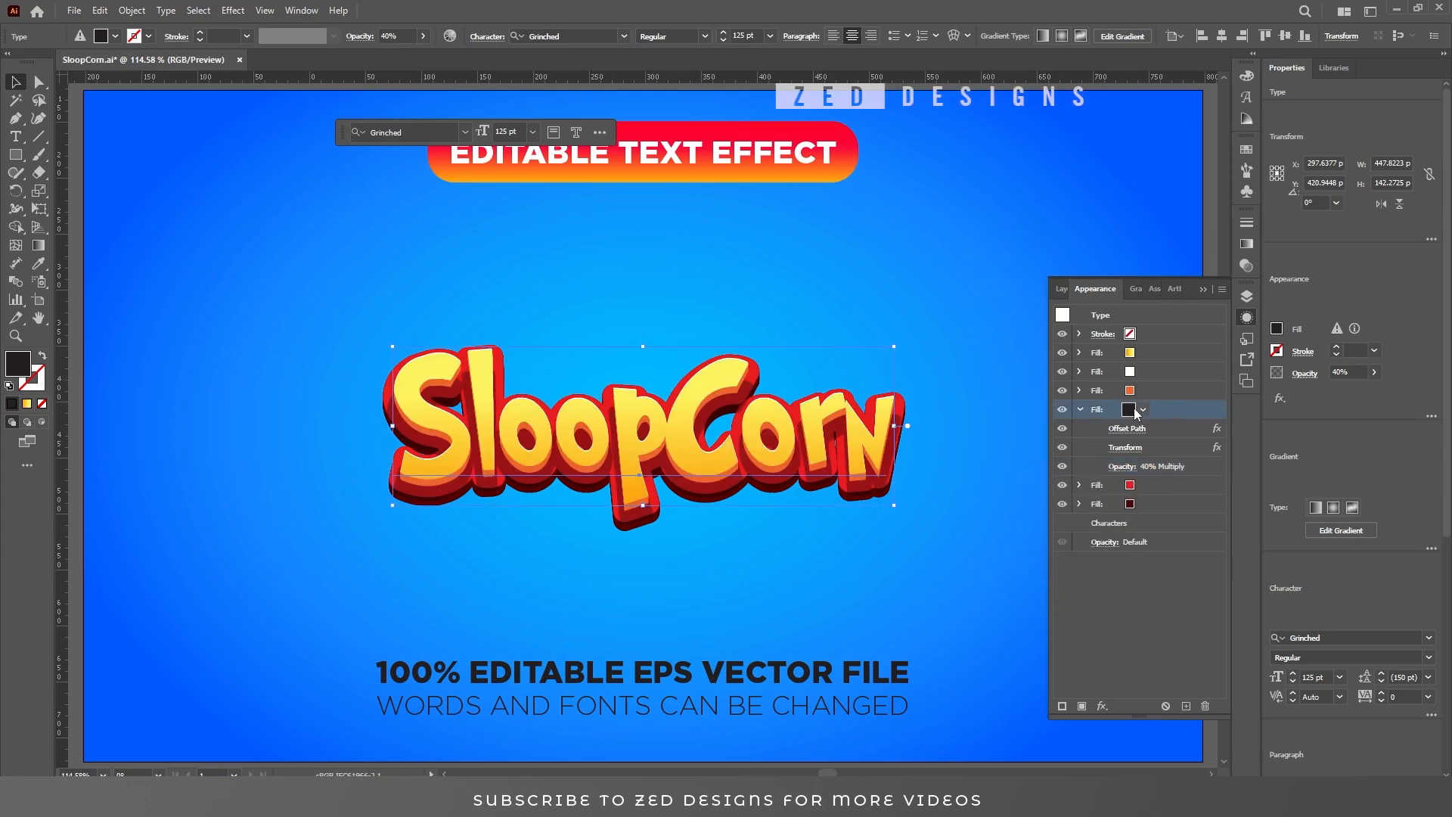
pyautogui.click(1079, 409)
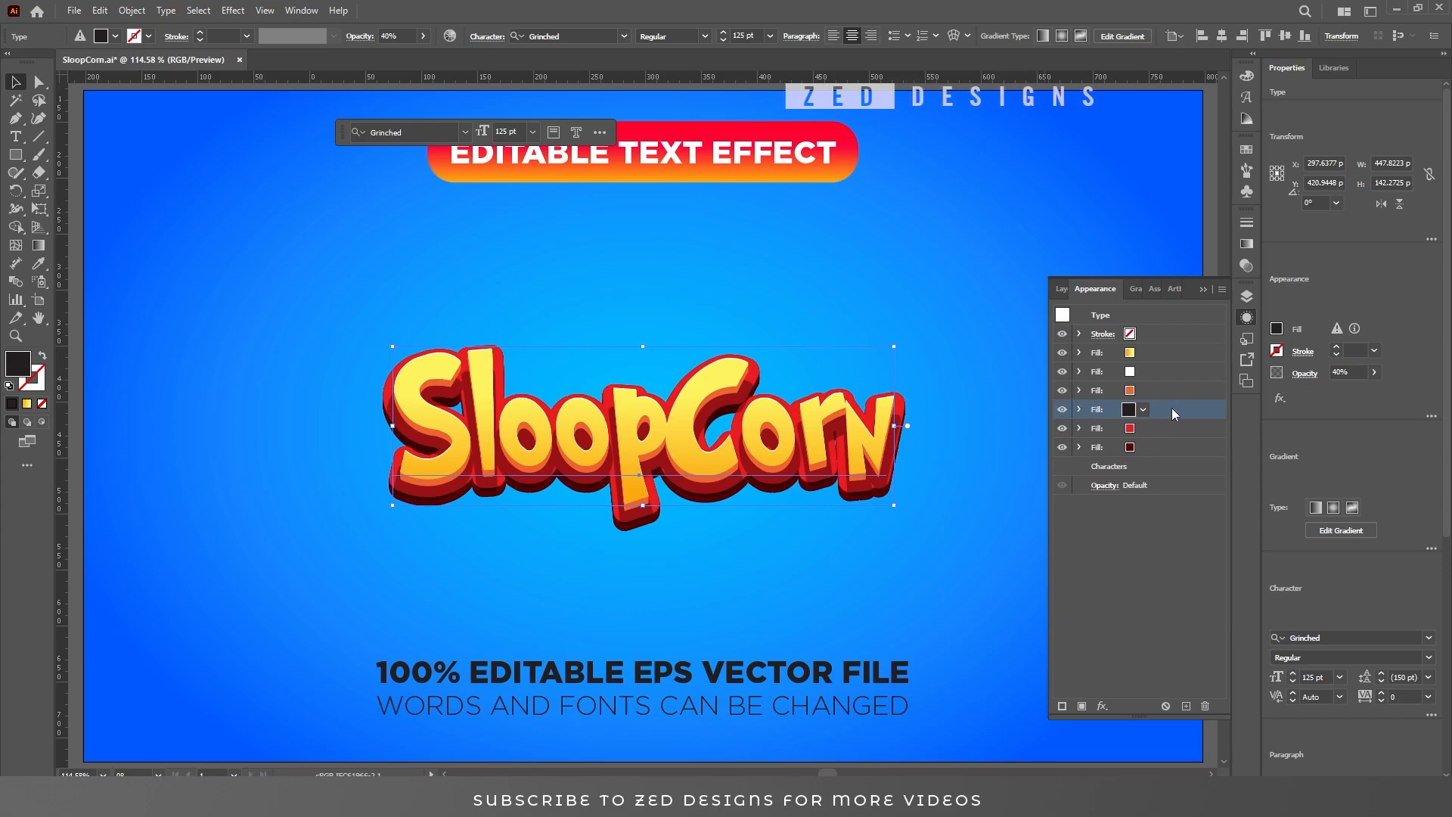
# Duplicate the dark red fill and change the lower copy's colour to the black swatch
pyautogui.click(1162, 447)
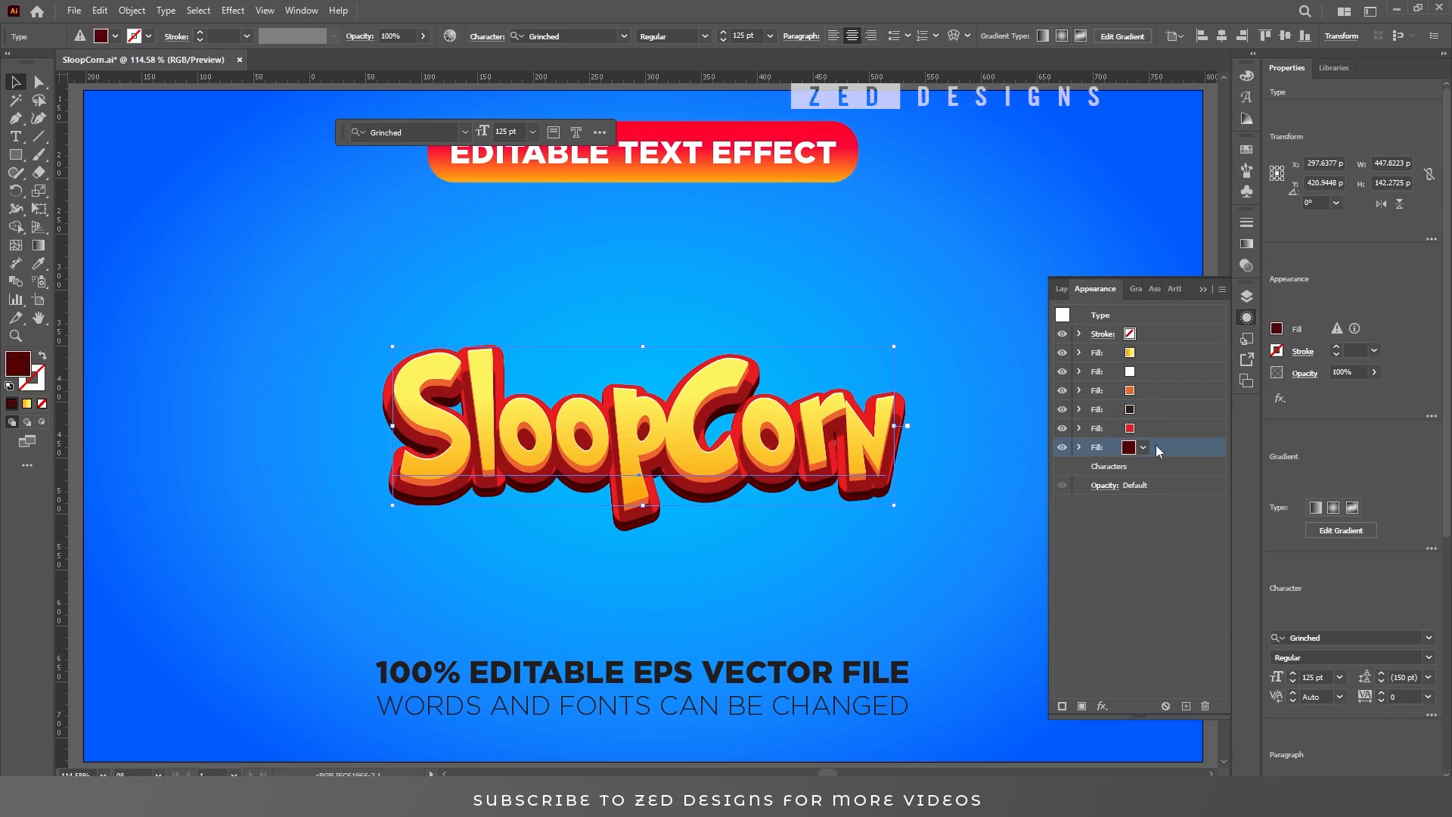
pyautogui.click(1185, 706)
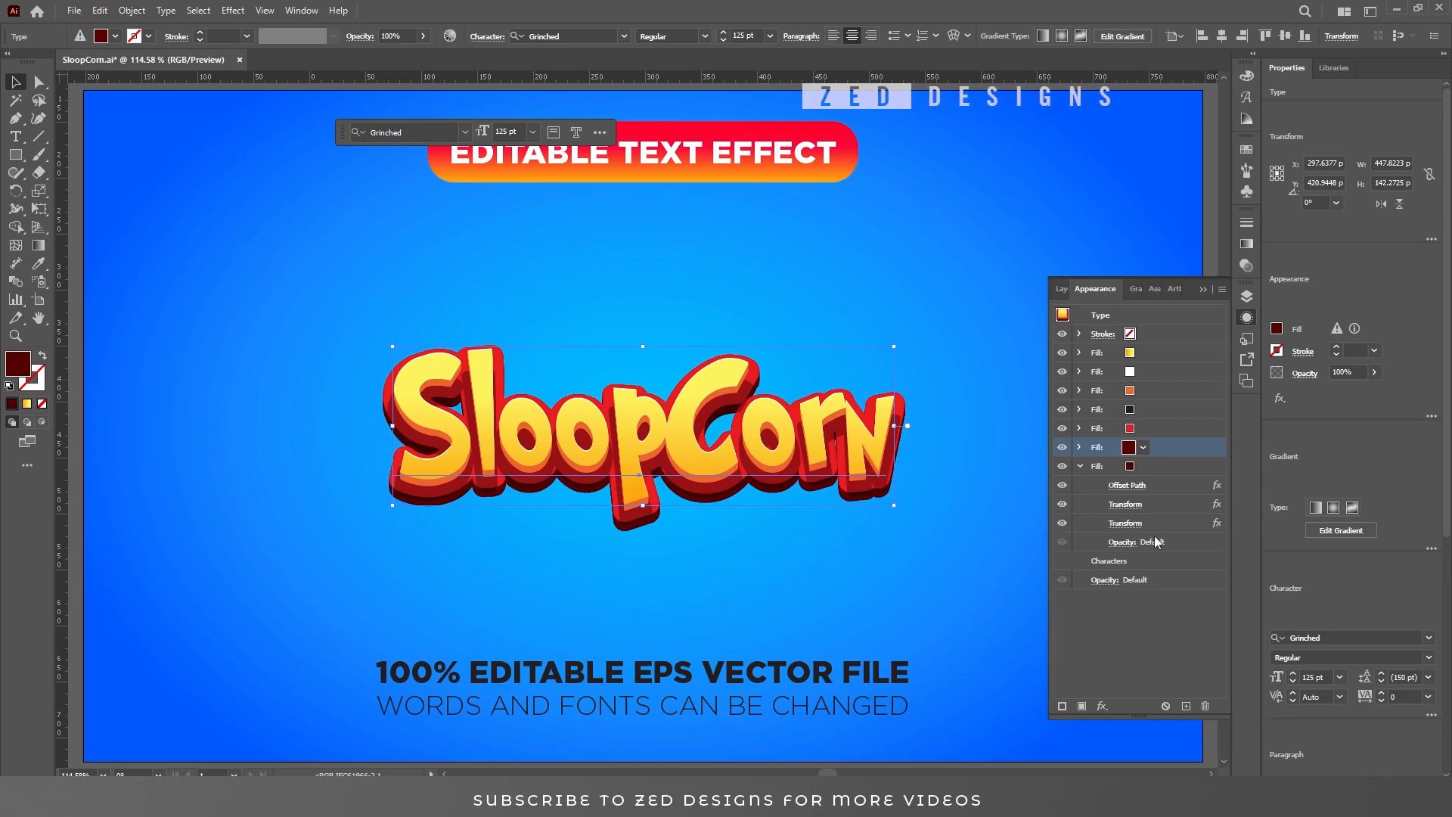
pyautogui.click(1147, 466)
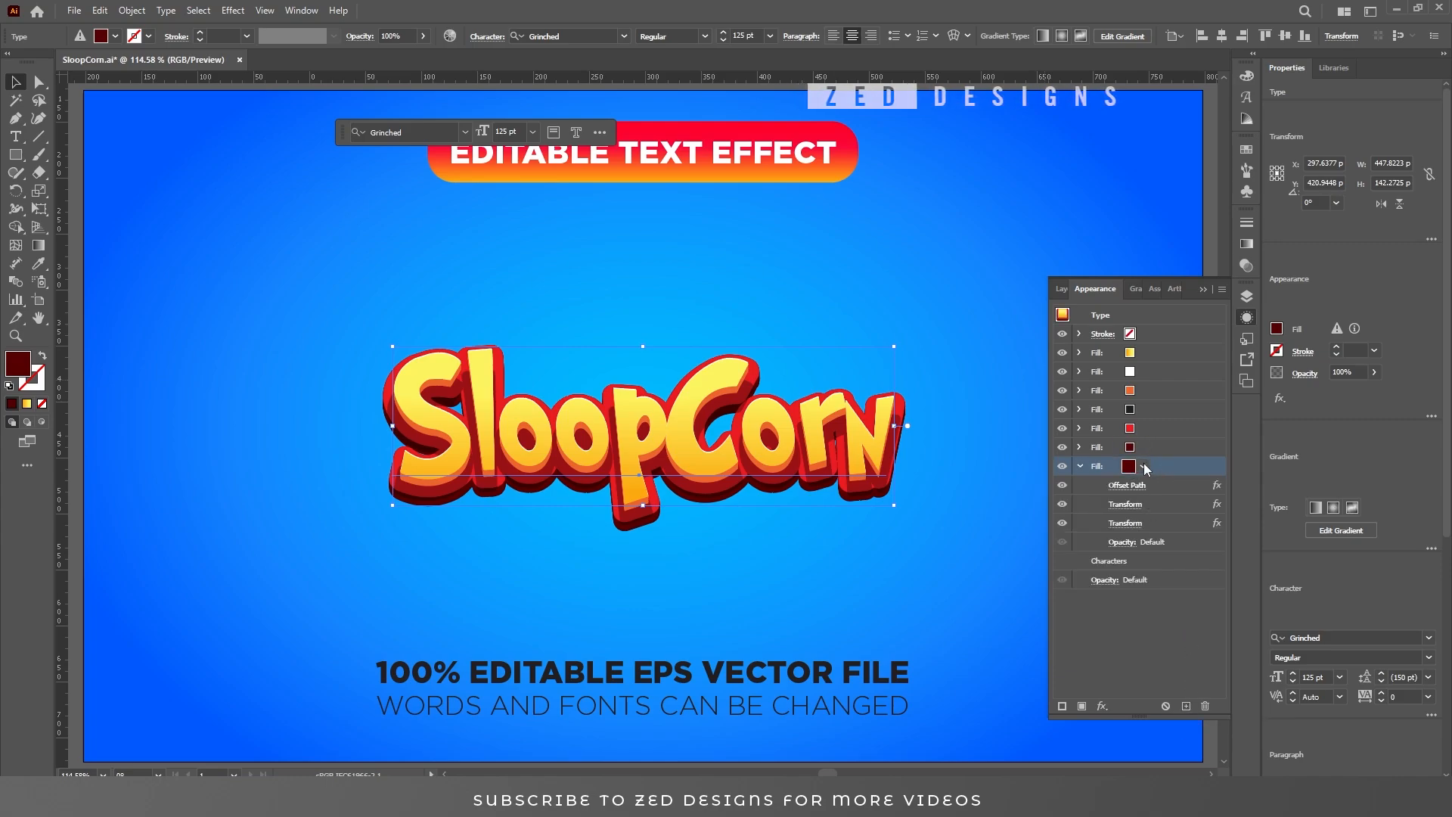
pyautogui.click(1144, 466)
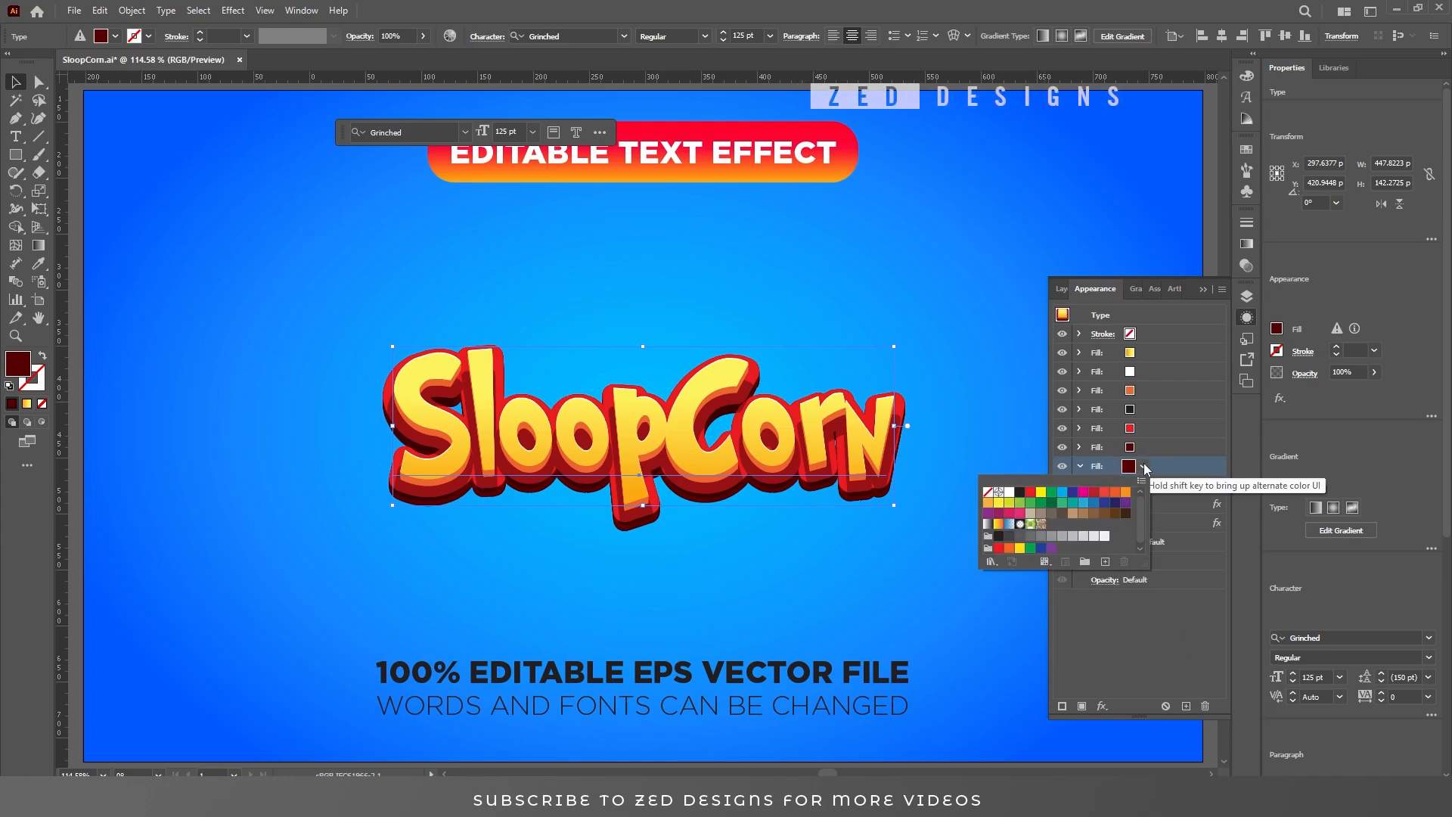
pyautogui.click(1020, 496)
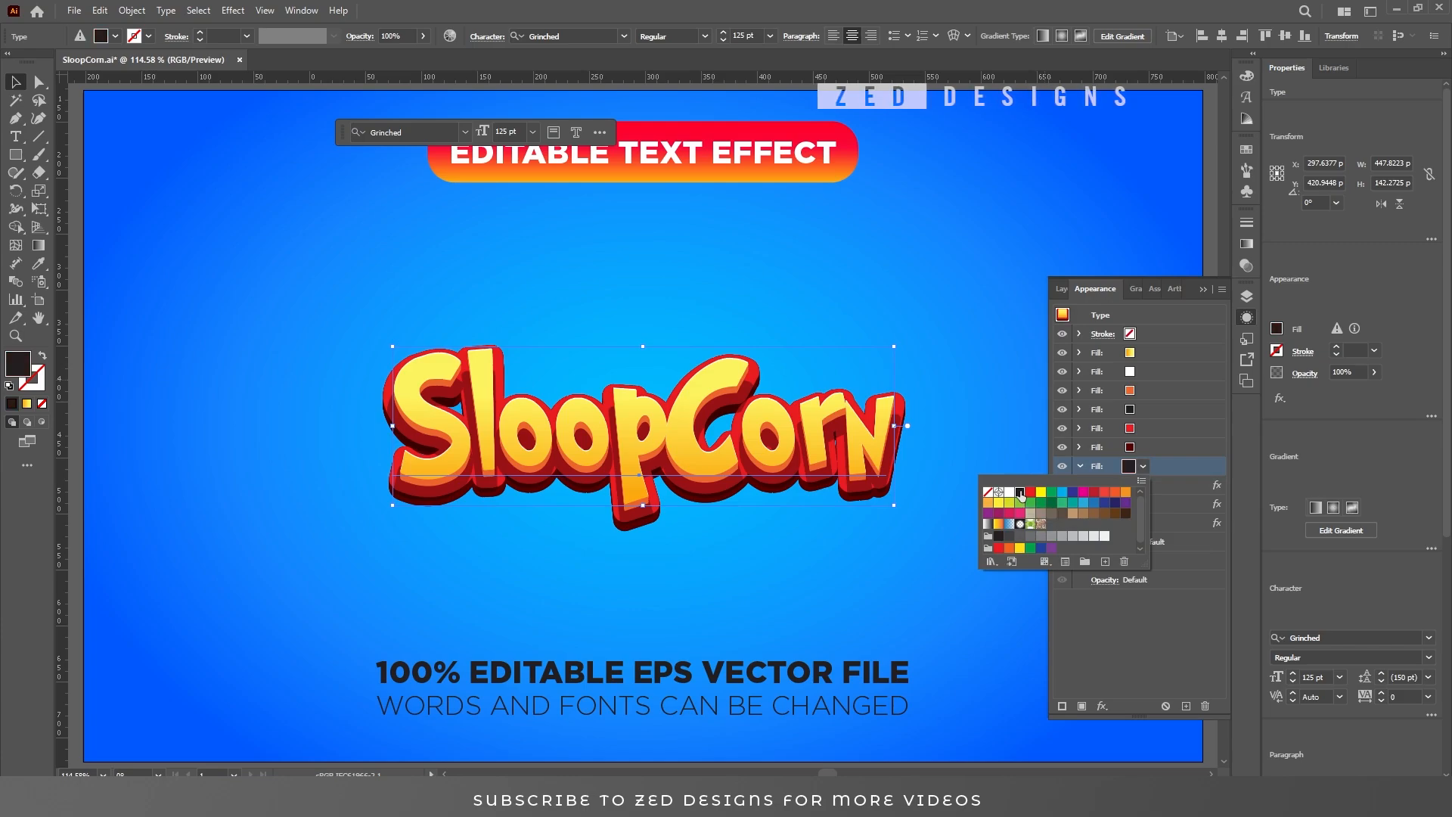
pyautogui.click(1127, 622)
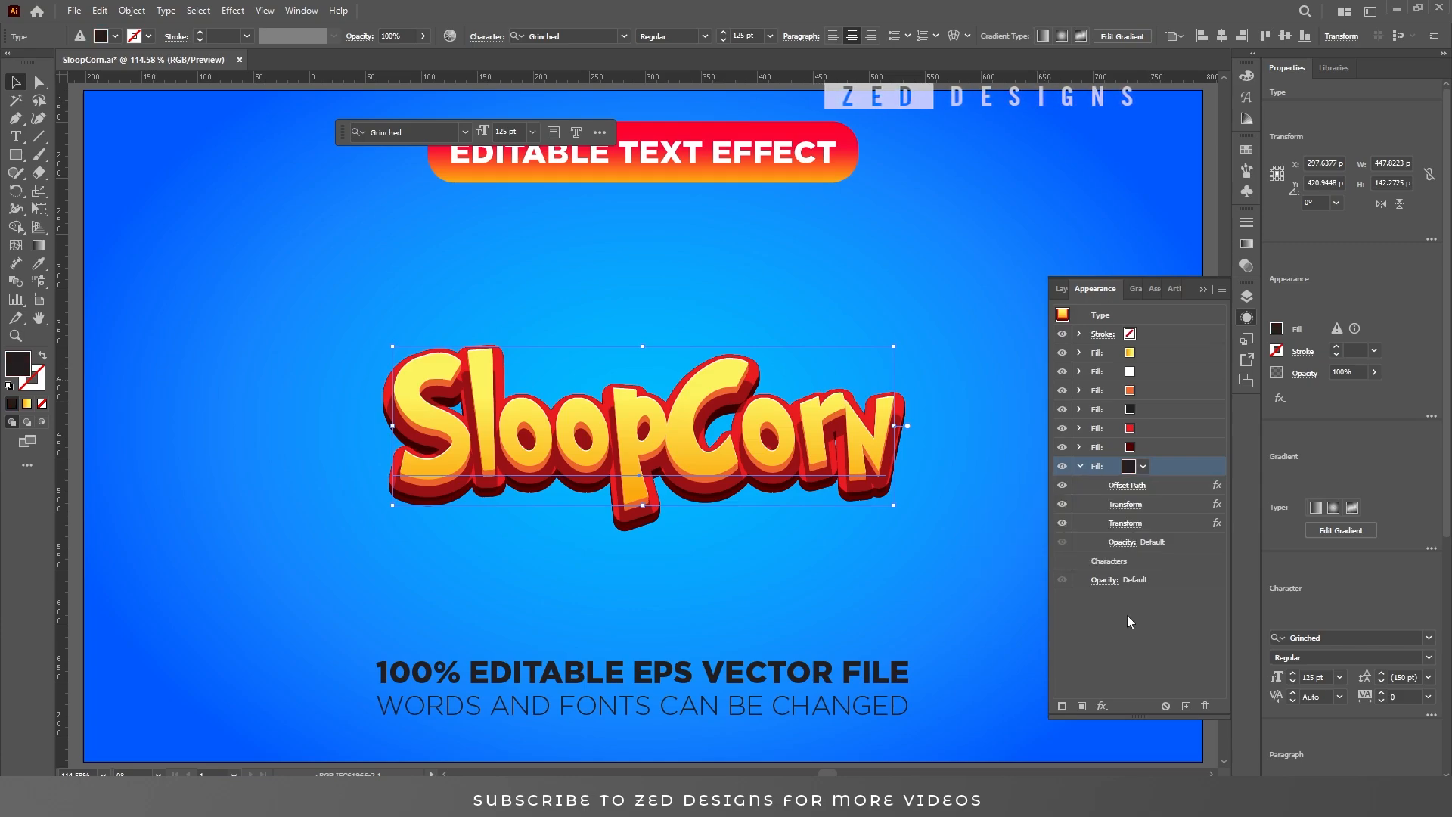
# Set the second Transform effect of the bottom black fill to 26 copies
pyautogui.click(1125, 523)
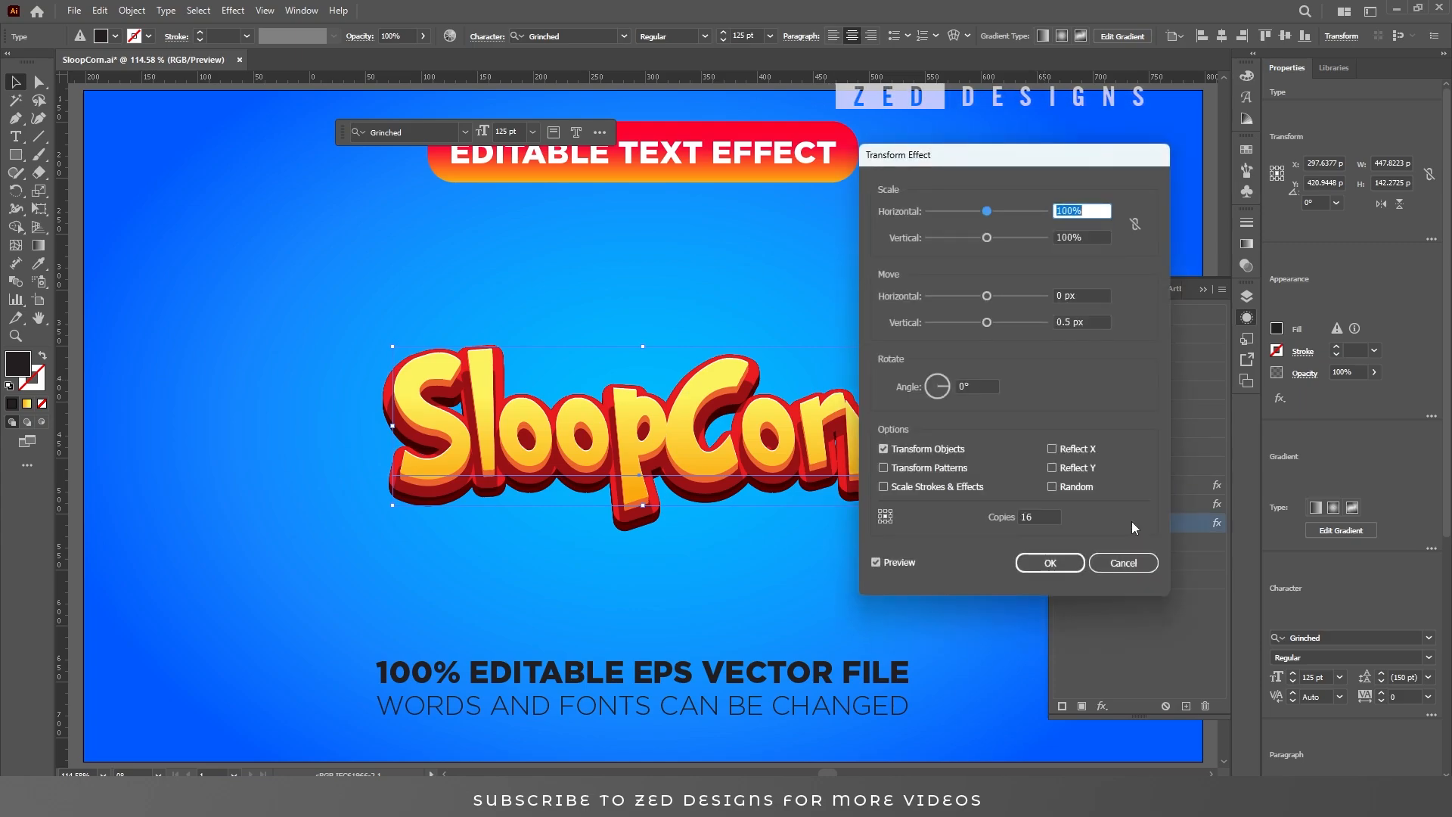
pyautogui.doubleClick(1047, 517)
pyautogui.write('26')
pyautogui.press('Tab')
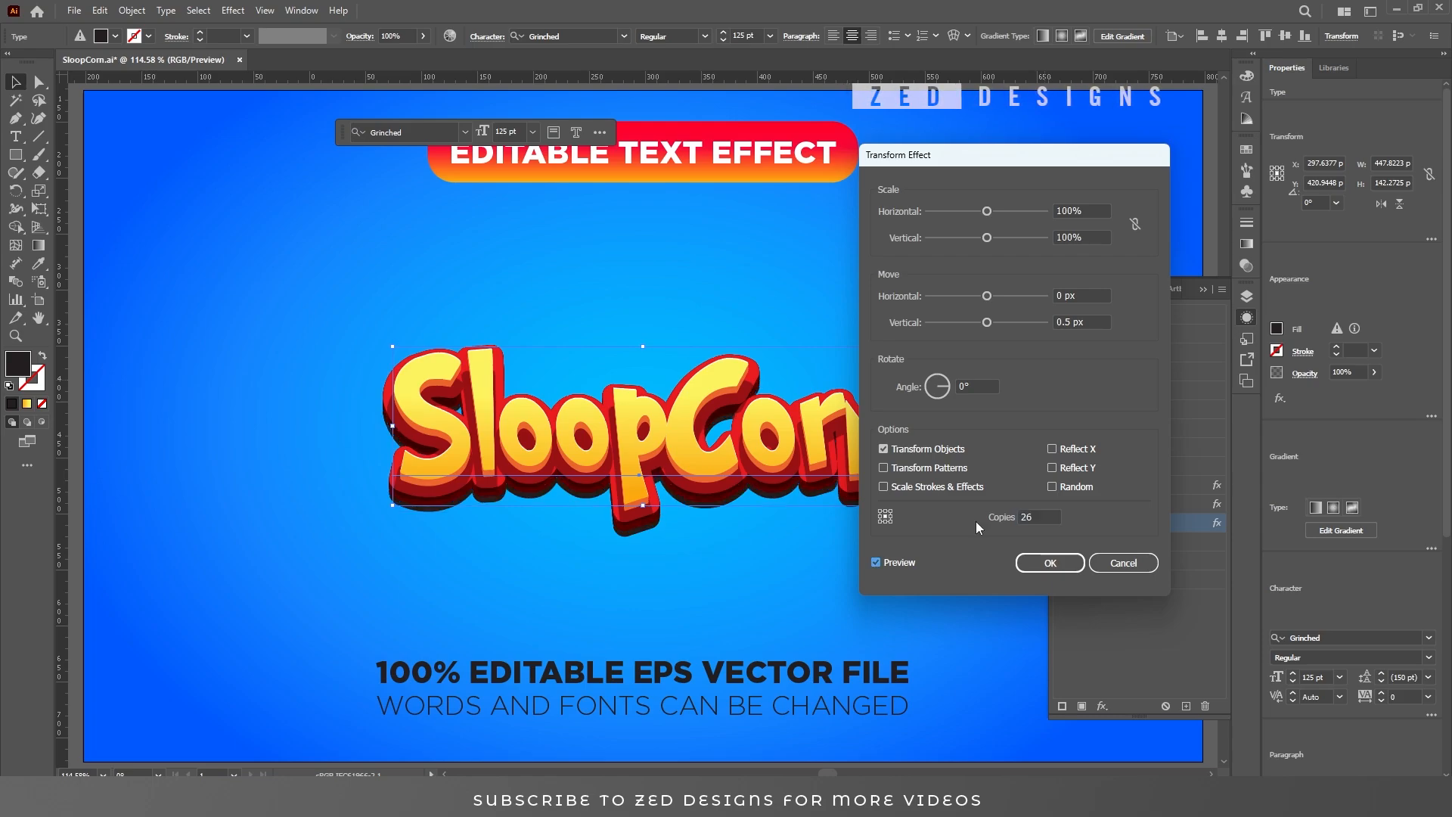
pyautogui.click(1045, 562)
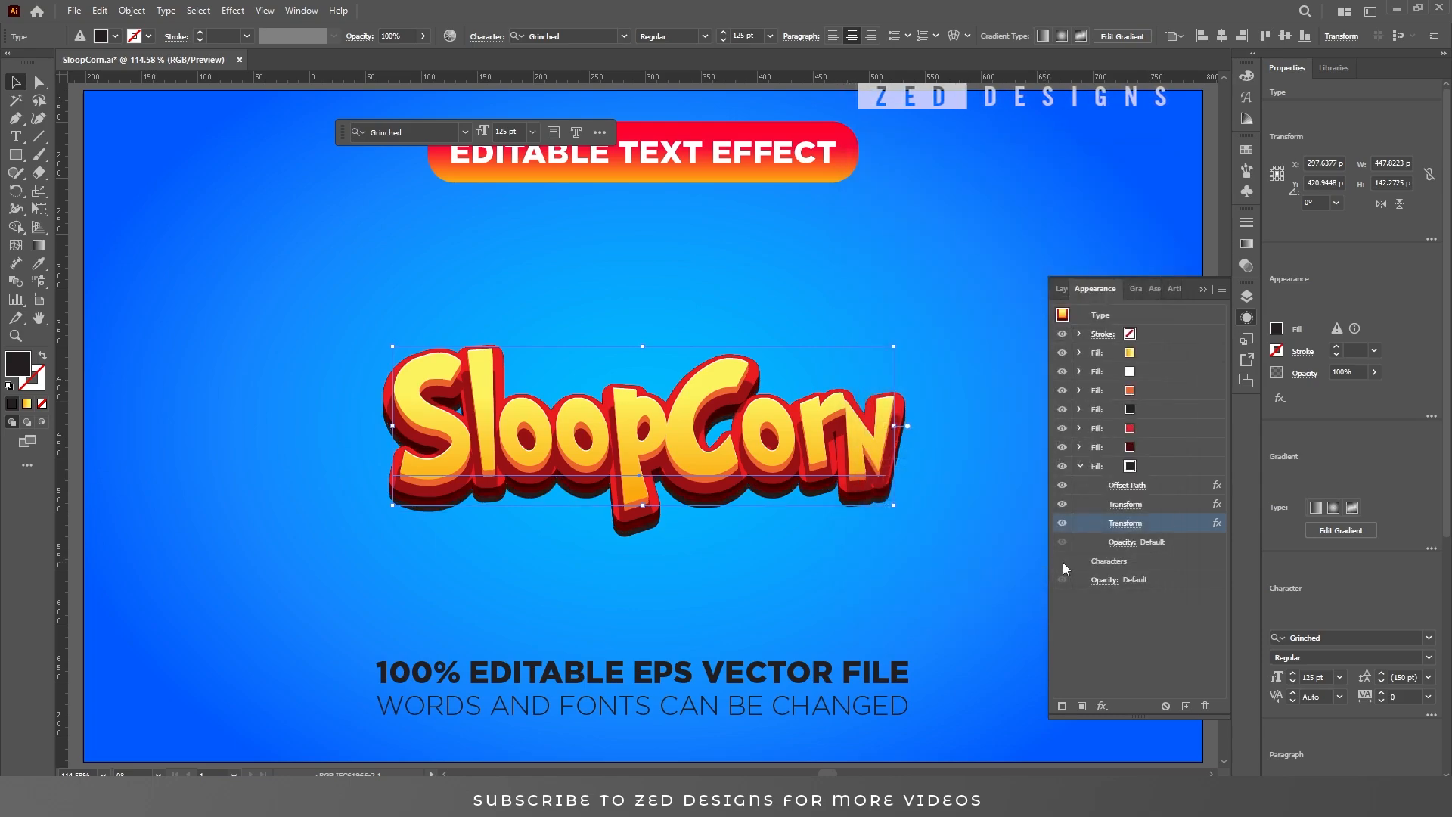
# Set the bottom black fill's opacity to 20% with the Multiply blending mode and collapse its settings
pyautogui.click(1119, 542)
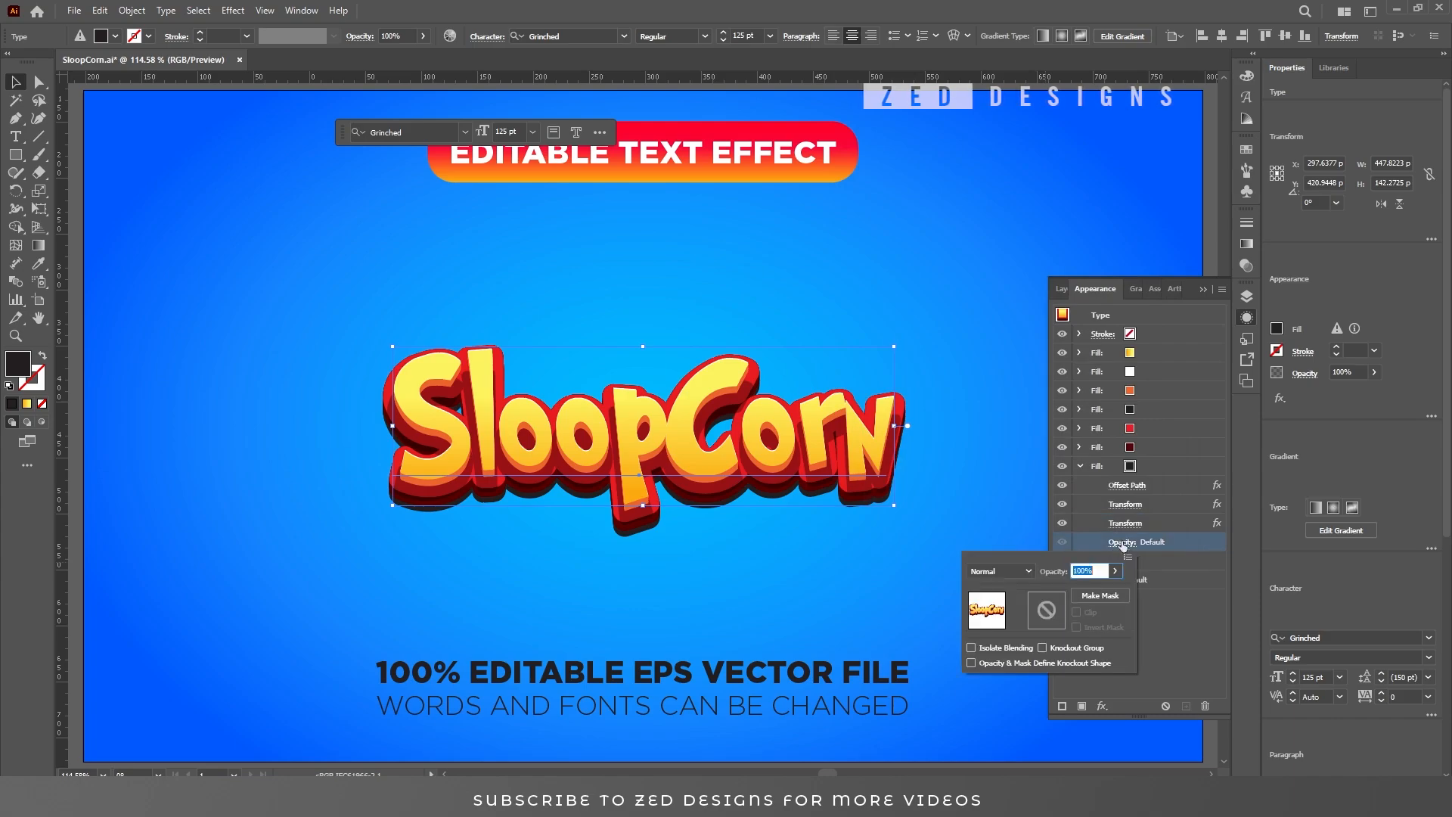
pyautogui.write('20')
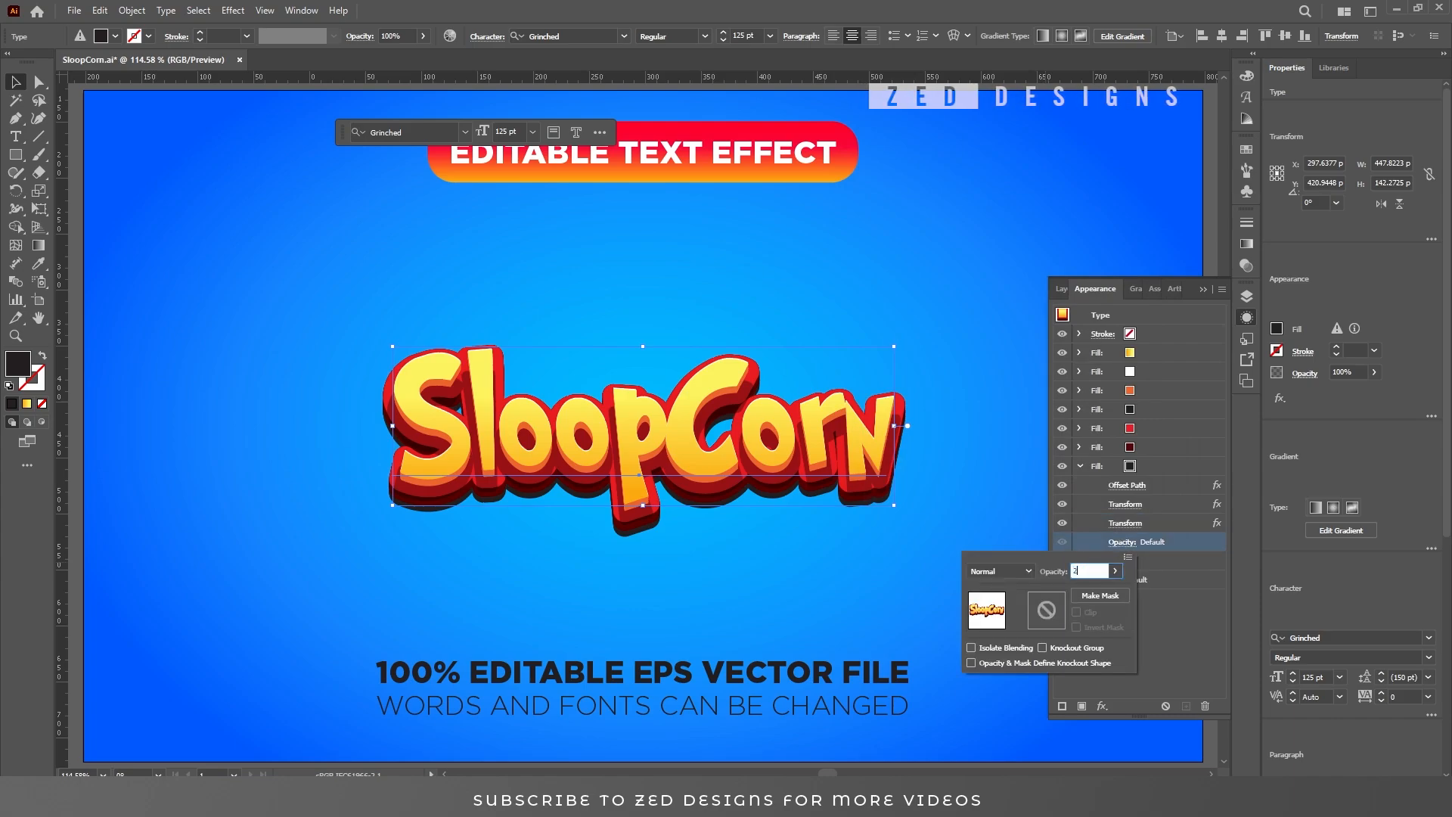
pyautogui.press('Return')
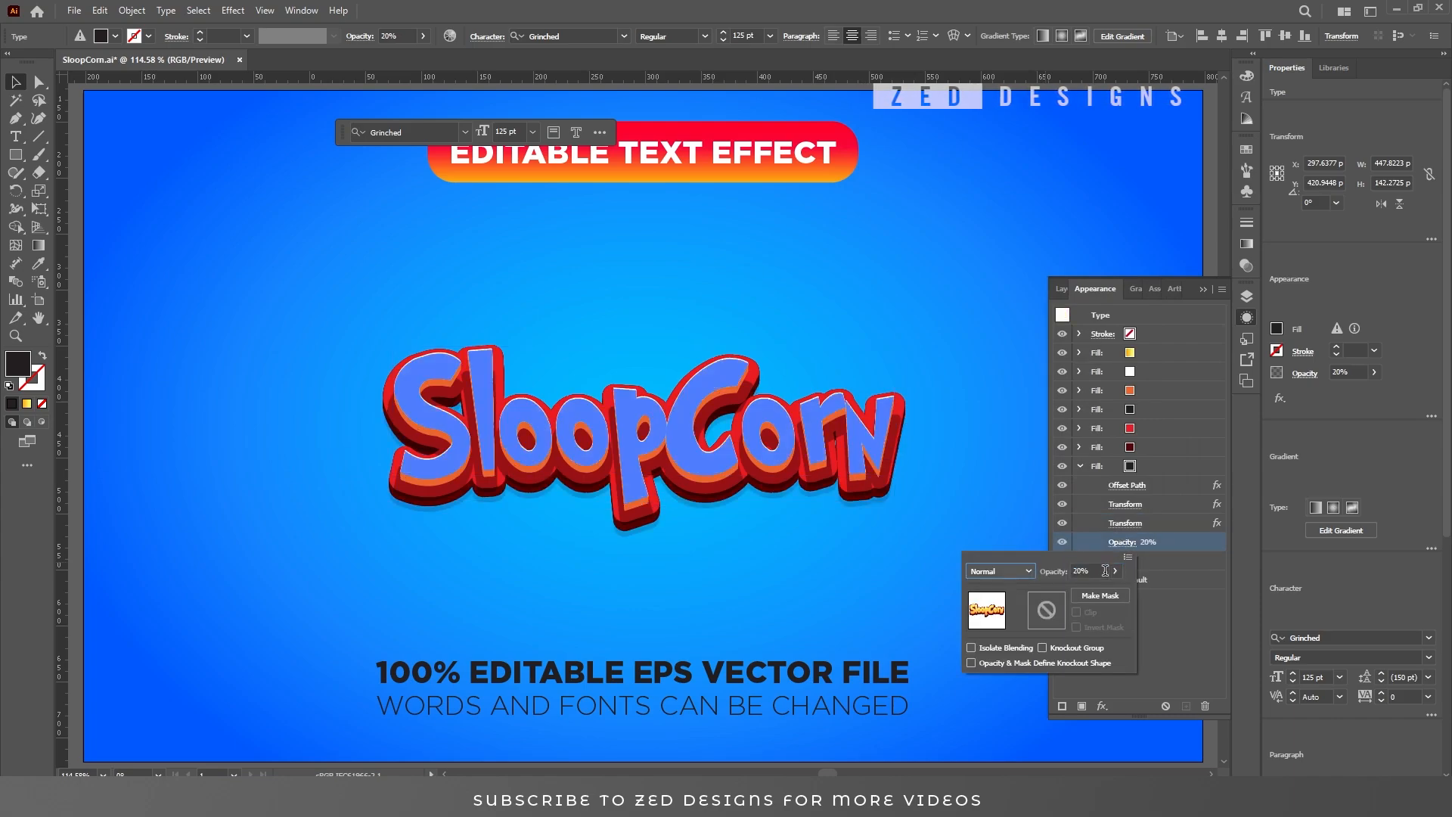
pyautogui.click(1021, 572)
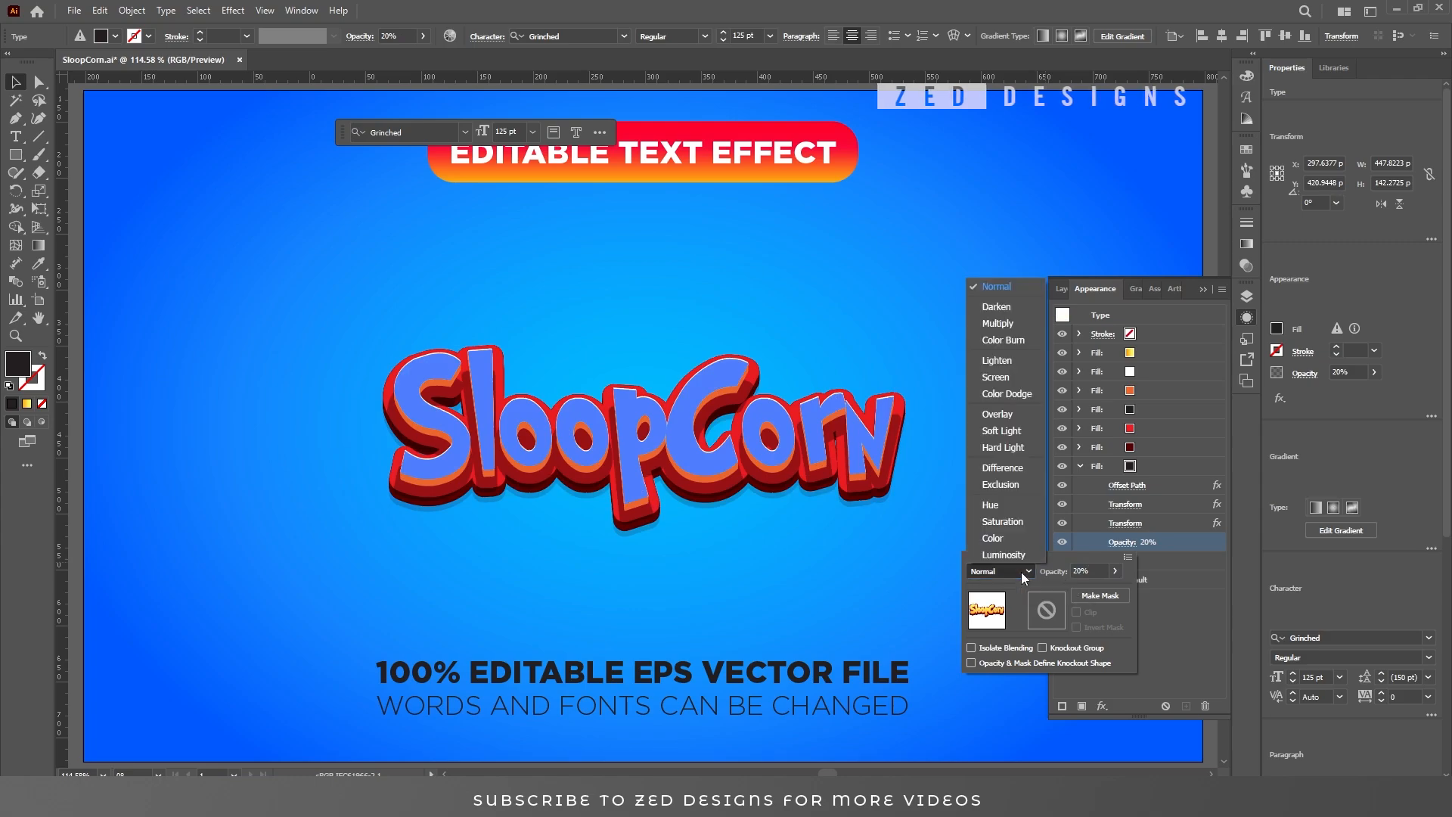
pyautogui.click(1014, 324)
pyautogui.click(1175, 600)
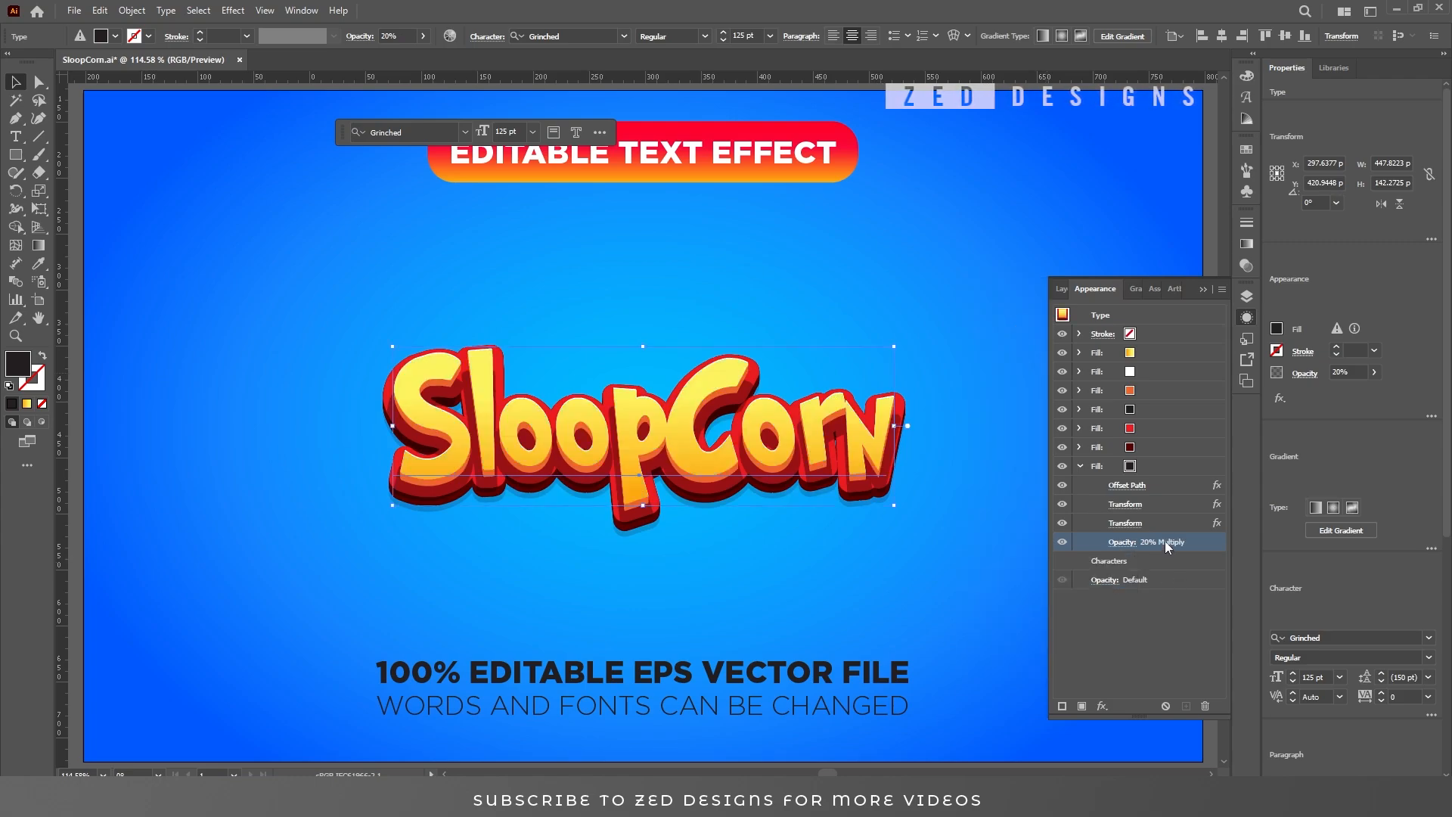
pyautogui.click(1153, 470)
pyautogui.click(1079, 466)
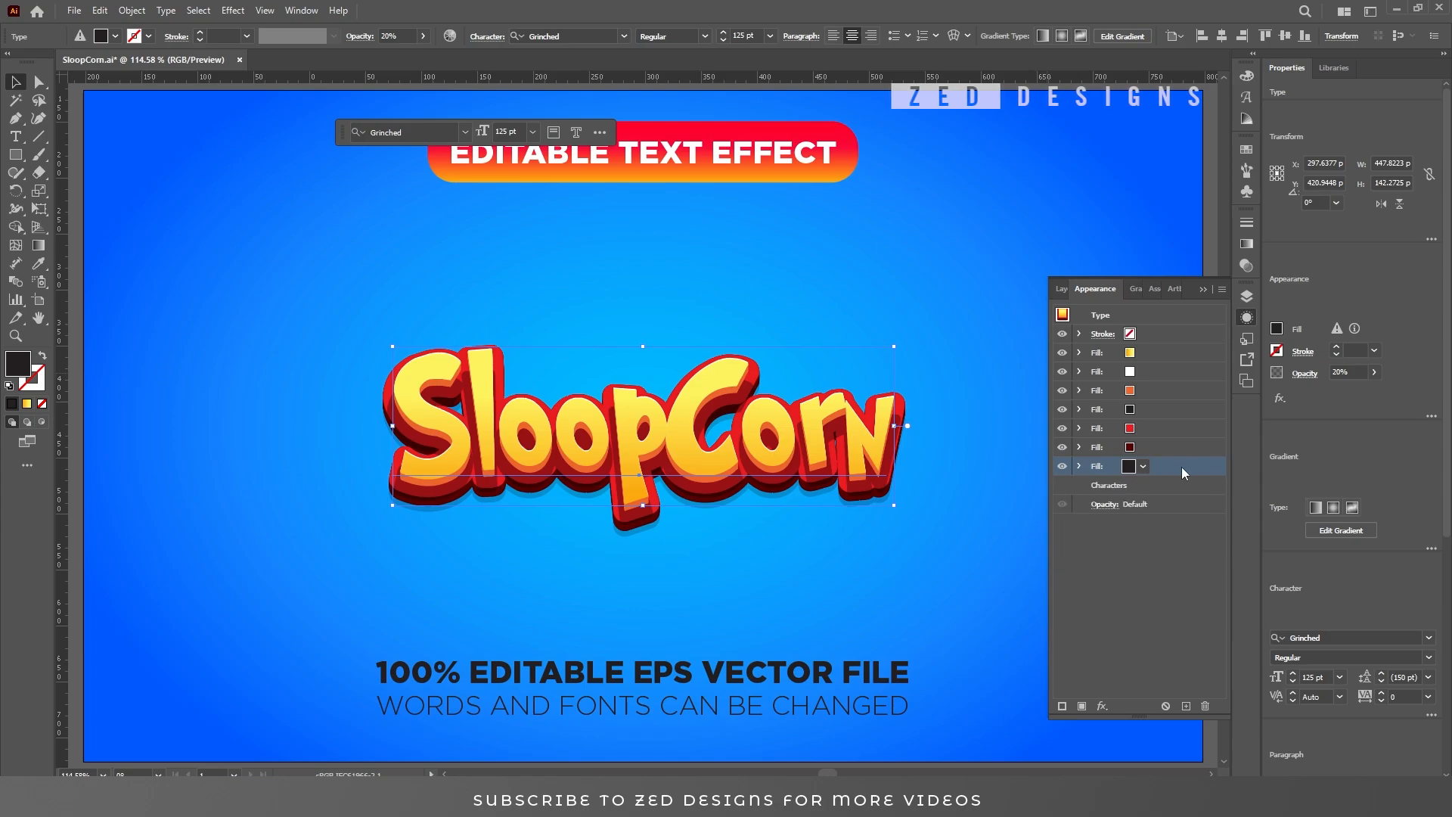
# Duplicate the bottom black fill and set the lower copy's second Transform effect to 46 copies
pyautogui.click(1185, 705)
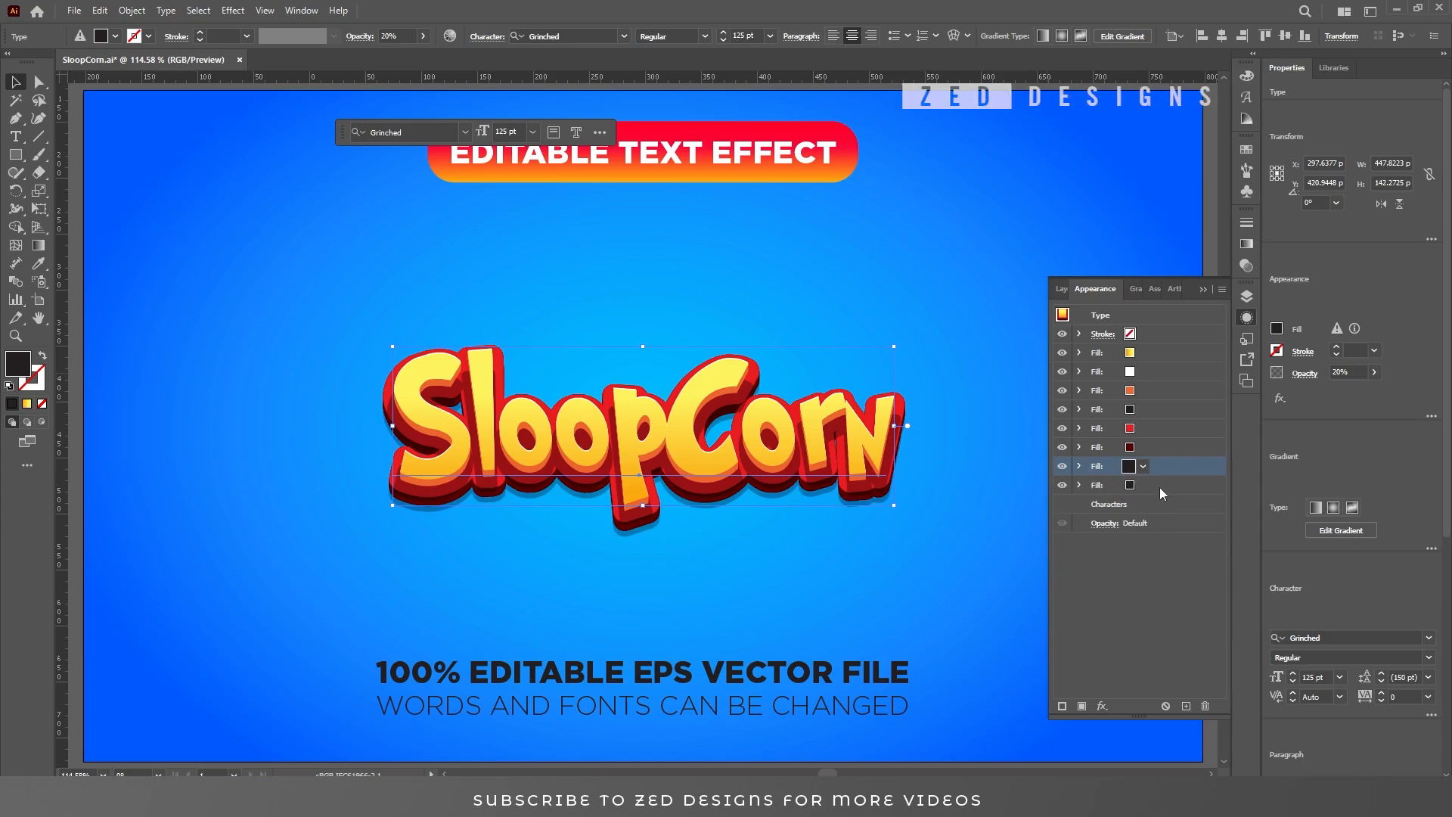
pyautogui.click(1080, 485)
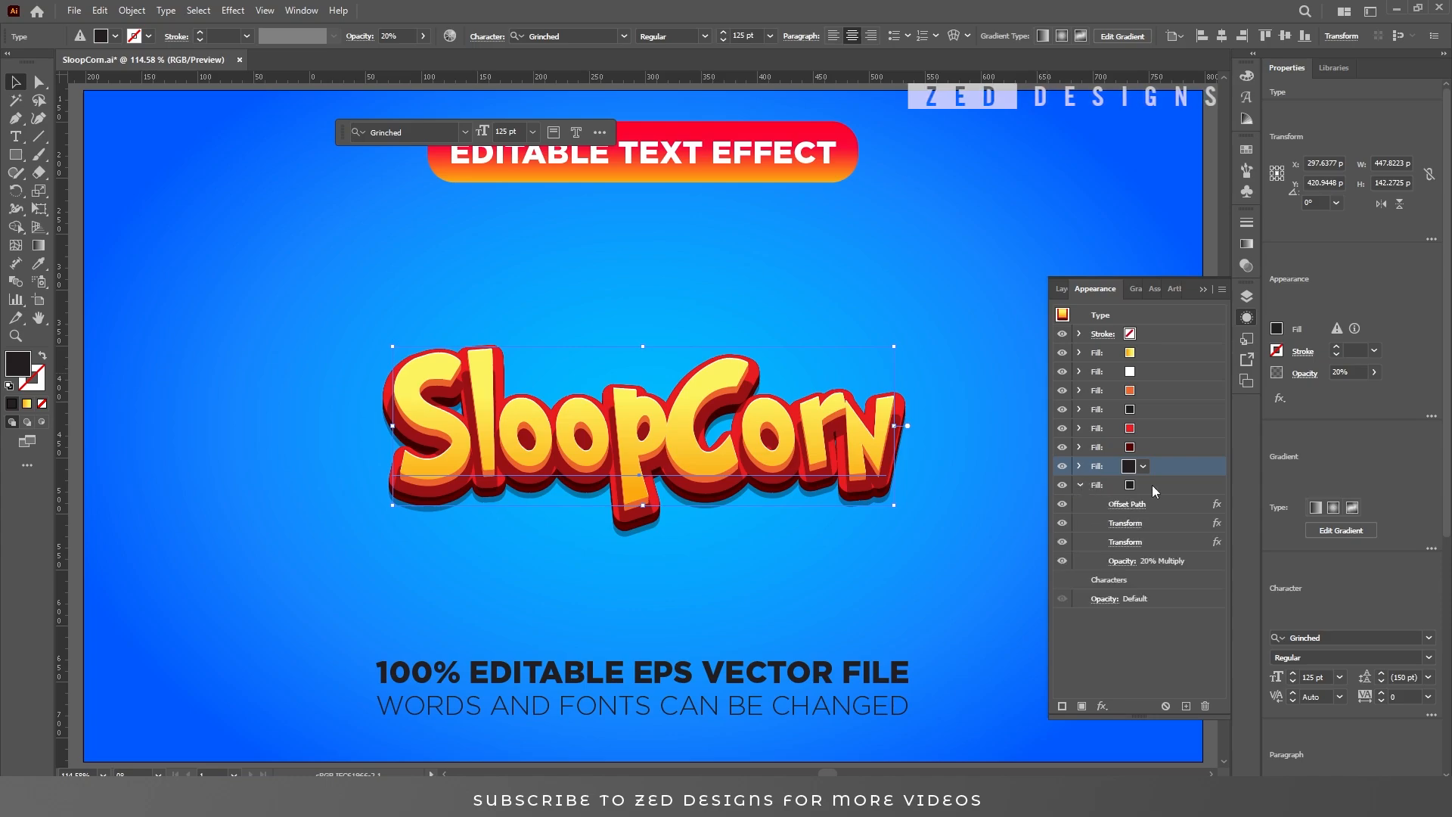
pyautogui.click(1159, 487)
pyautogui.click(1126, 541)
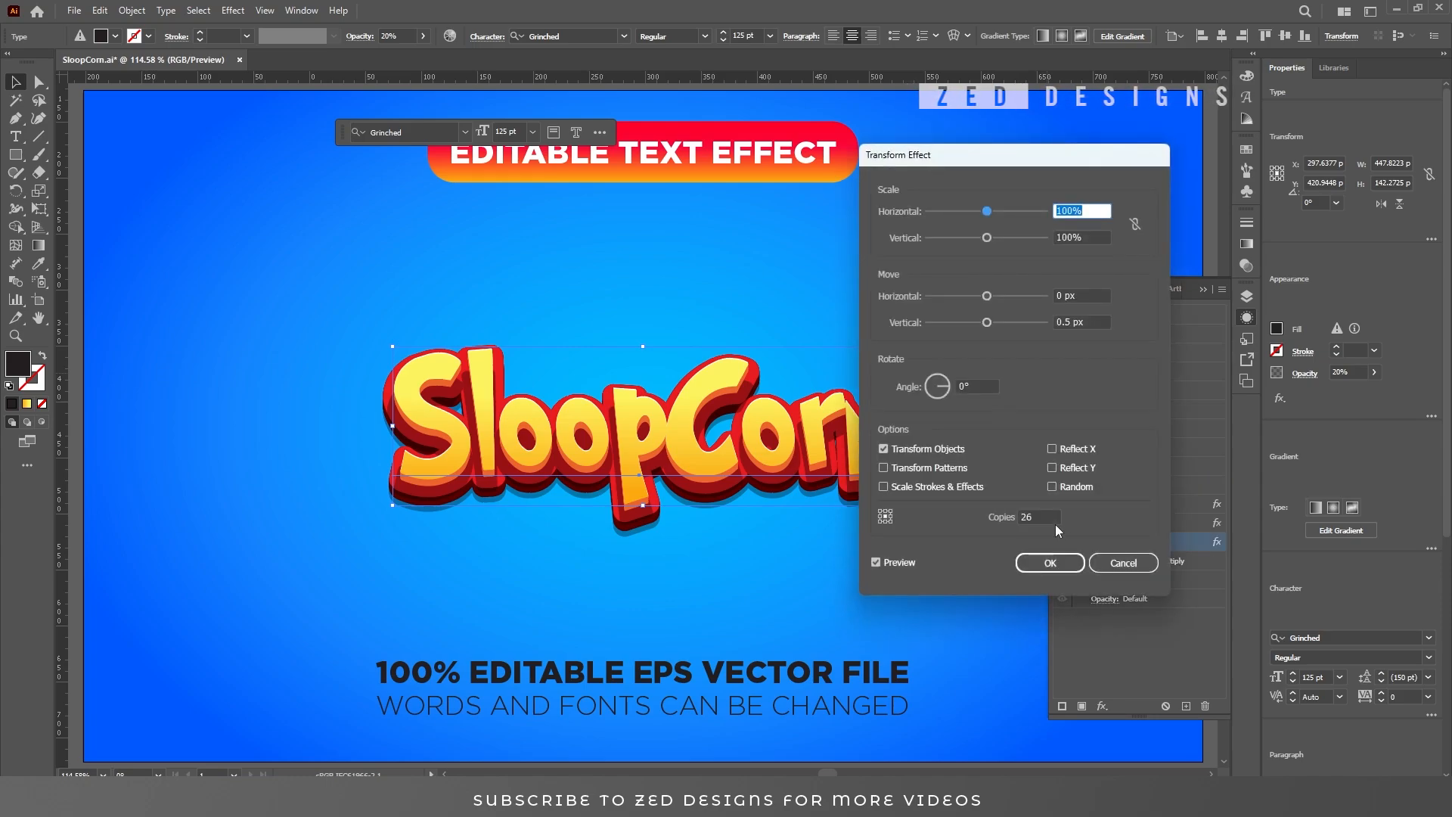
pyautogui.doubleClick(1048, 518)
pyautogui.write('46')
pyautogui.press('Tab')
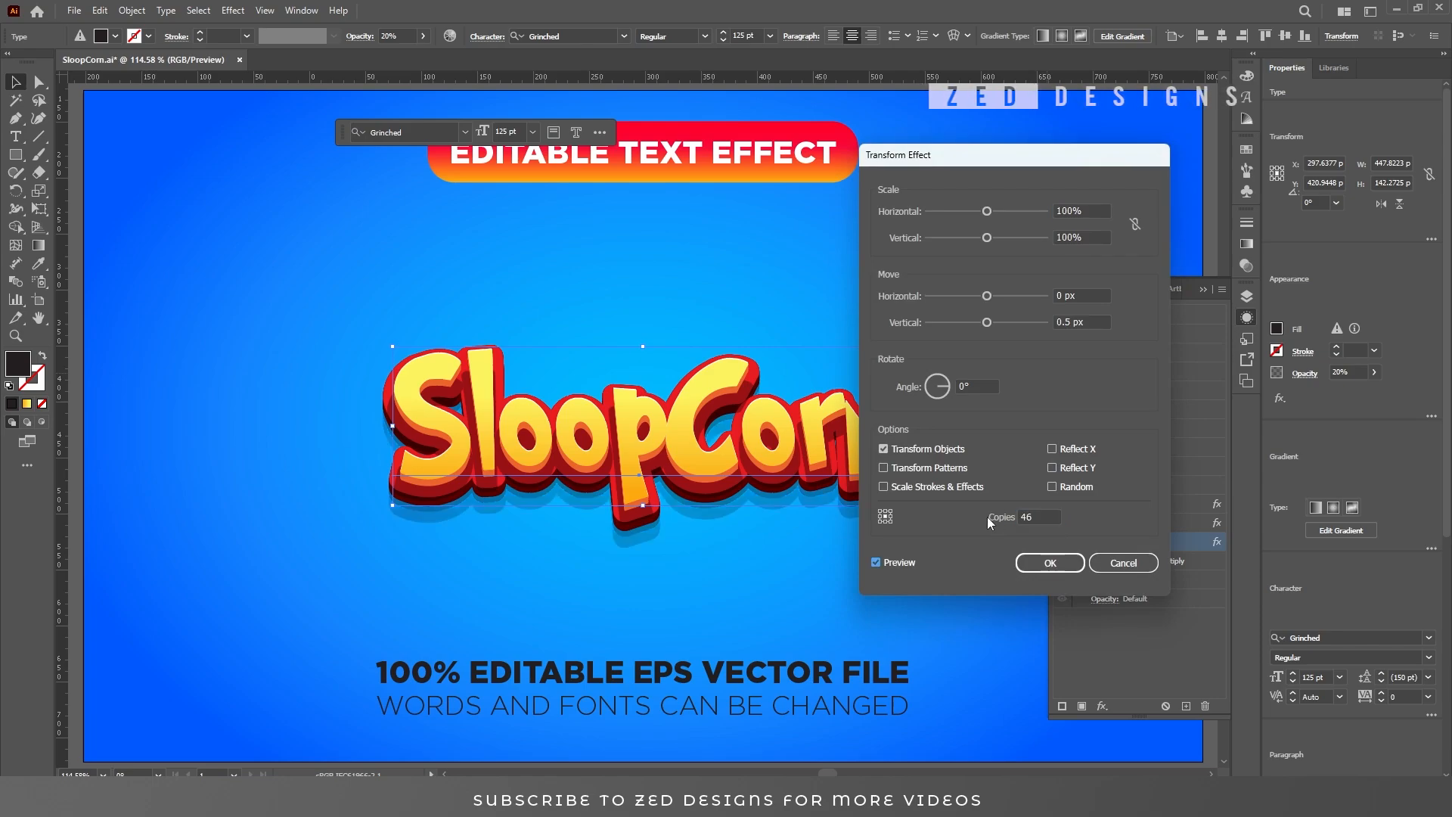
pyautogui.click(1045, 563)
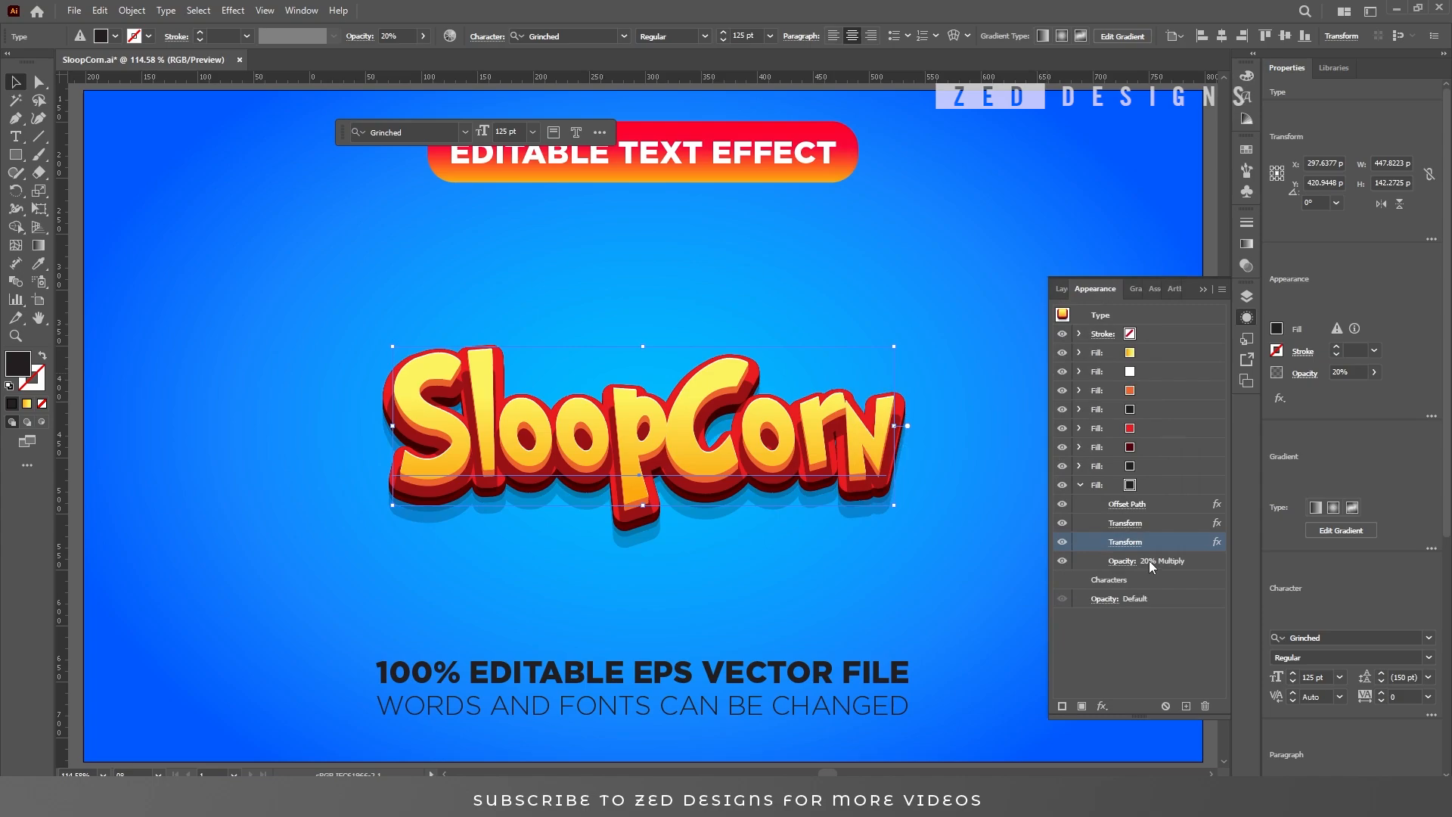
# Lower the bottom black fill's opacity to 10%, keeping Multiply blending, and collapse its settings
pyautogui.click(1115, 563)
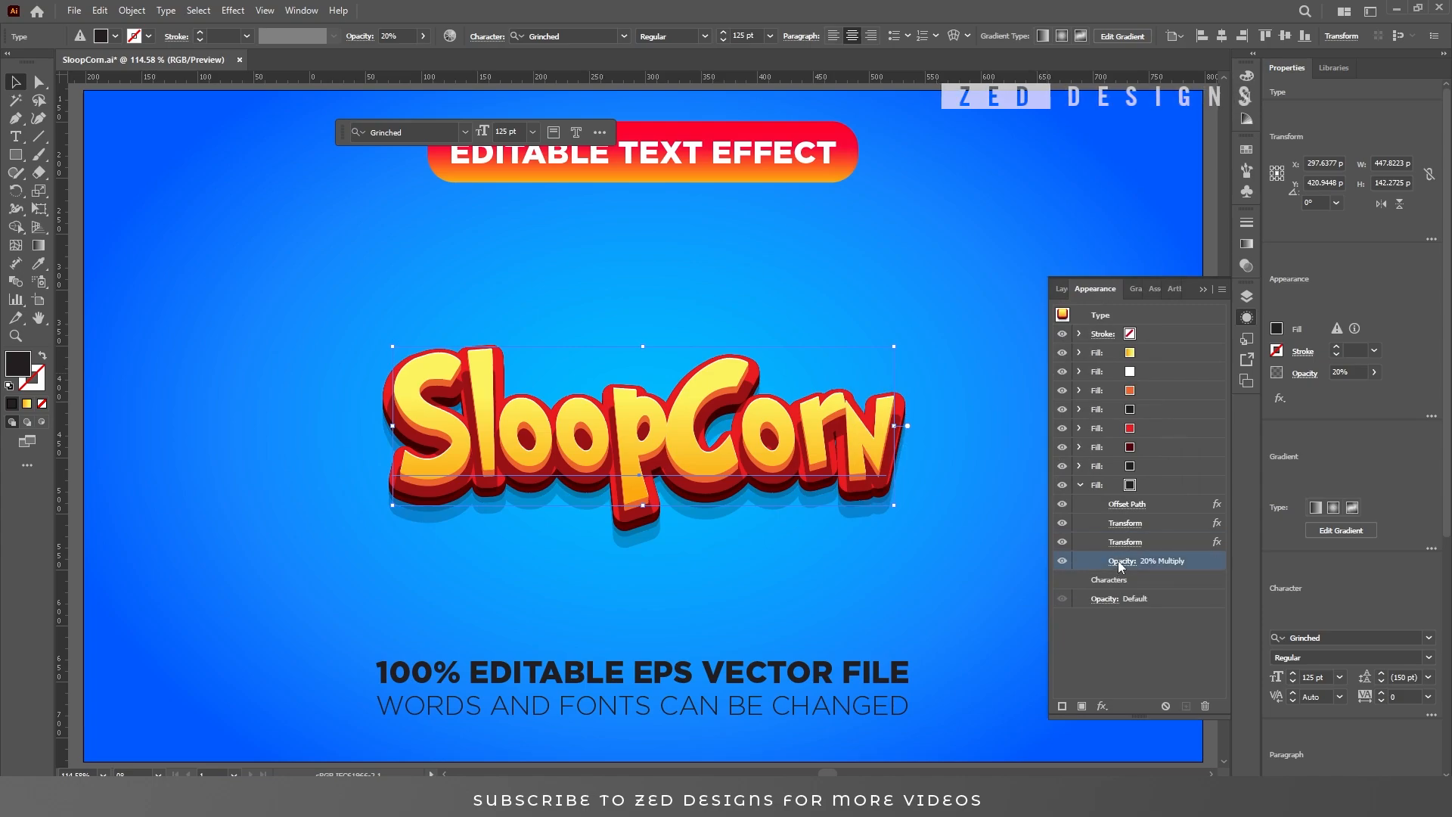
pyautogui.write('10')
pyautogui.press('Return')
pyautogui.press('Tab')
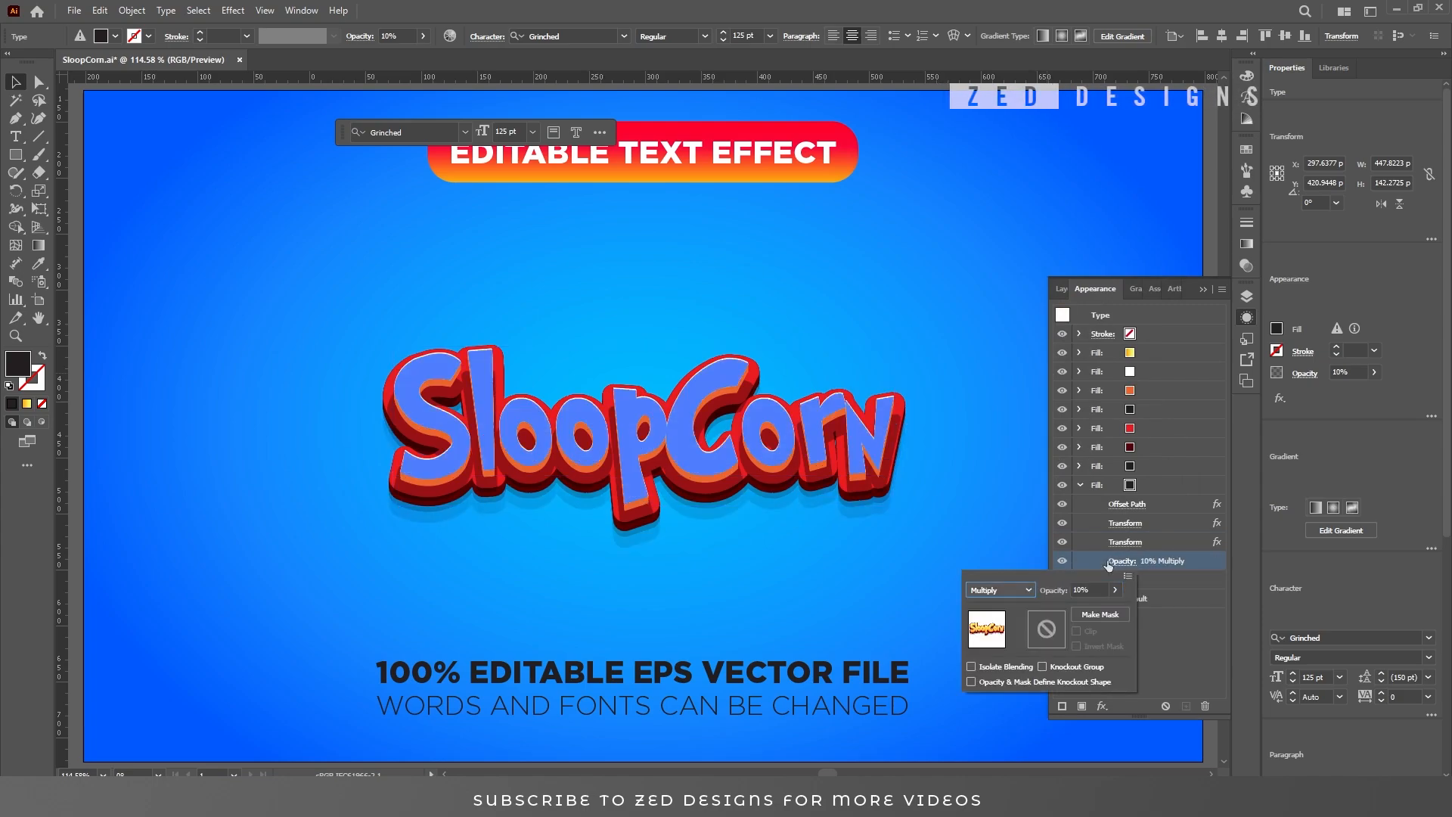
pyautogui.click(1172, 614)
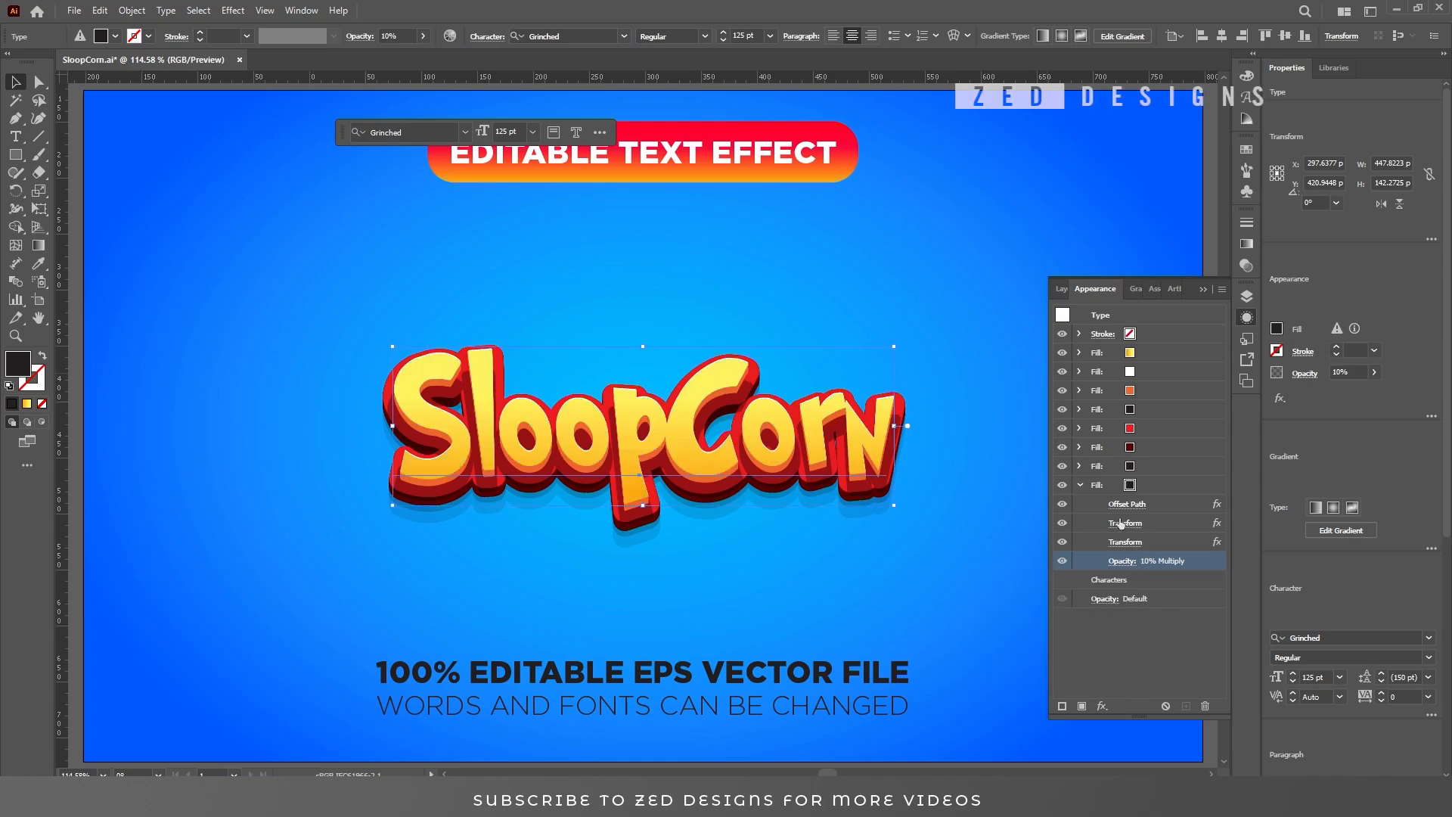
pyautogui.click(1079, 484)
pyautogui.click(1162, 486)
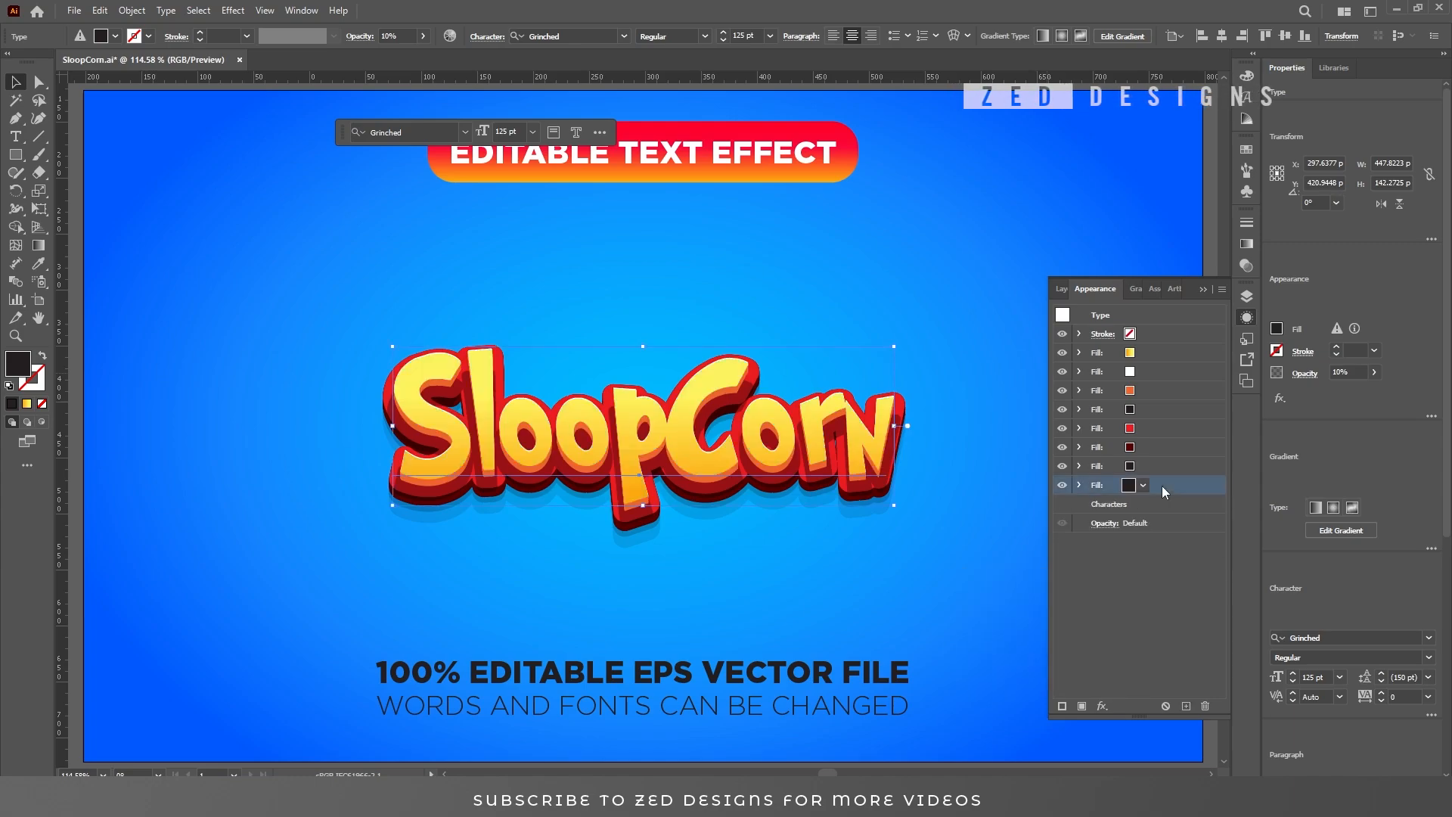
# Add a Warp effect to the whole SloopCorn type object and set its style to Arch
pyautogui.click(1163, 316)
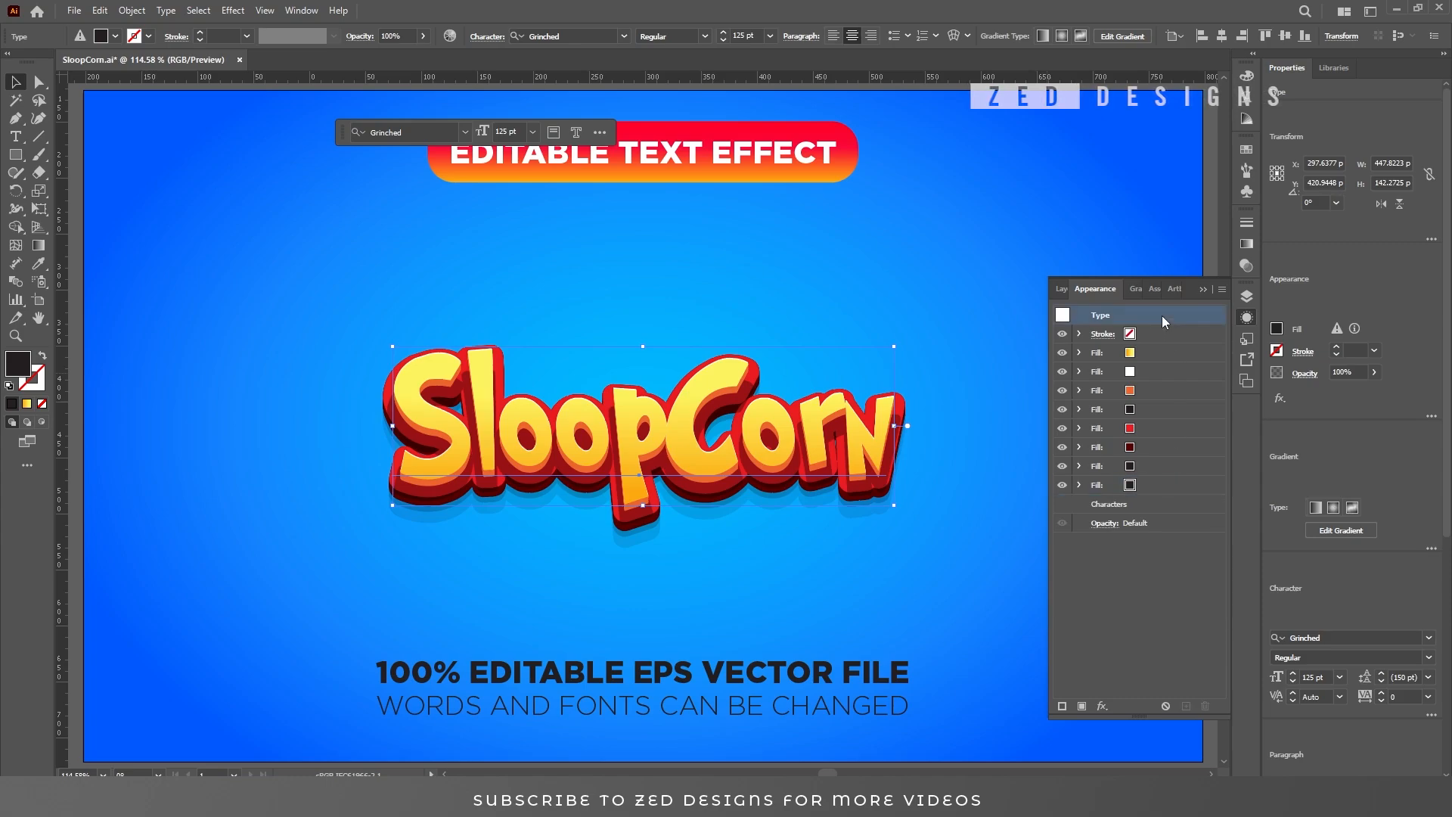
pyautogui.click(1106, 705)
pyautogui.moveTo(1146, 498)
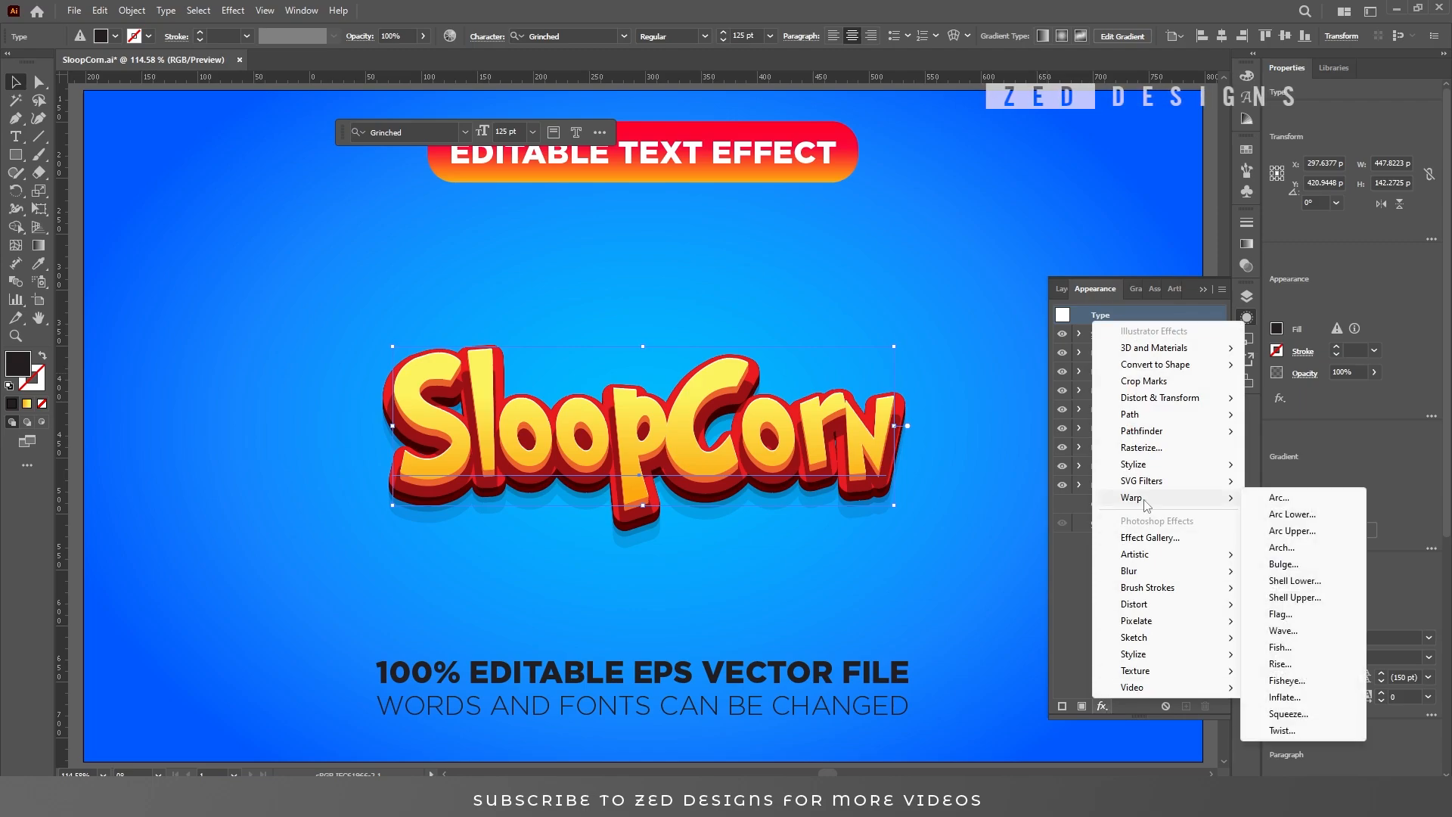
pyautogui.click(1300, 499)
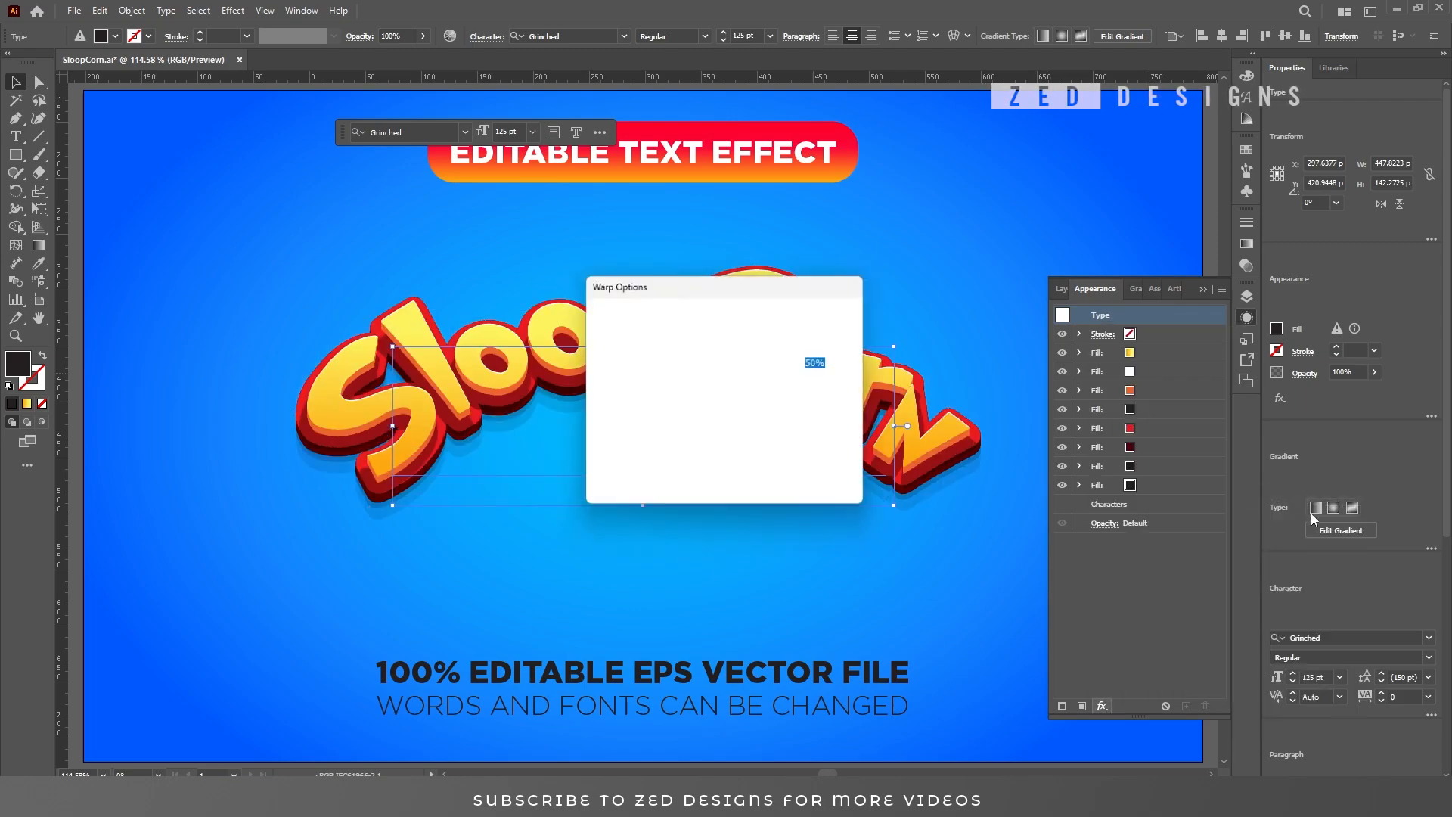
pyautogui.click(707, 322)
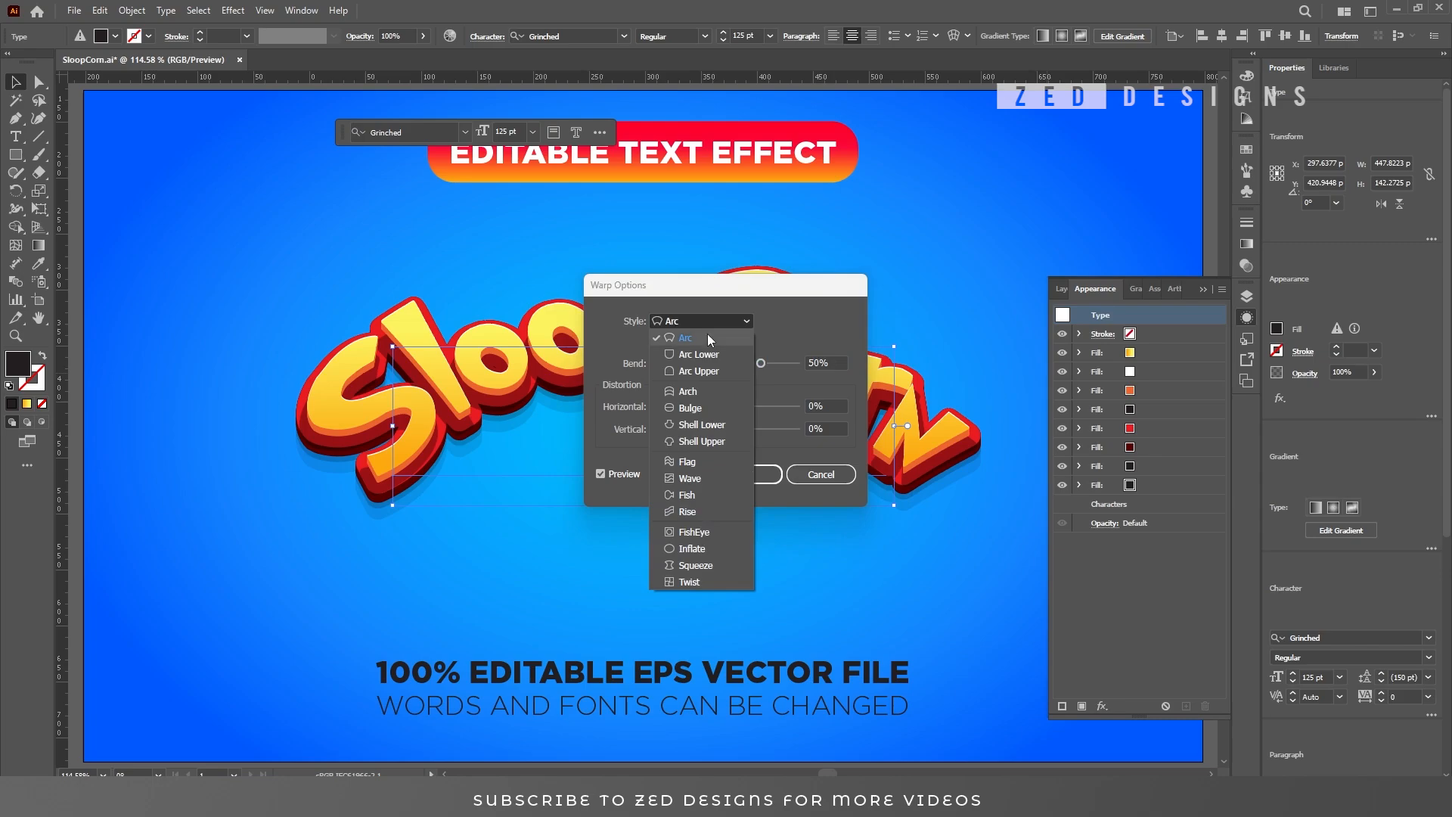
pyautogui.click(700, 392)
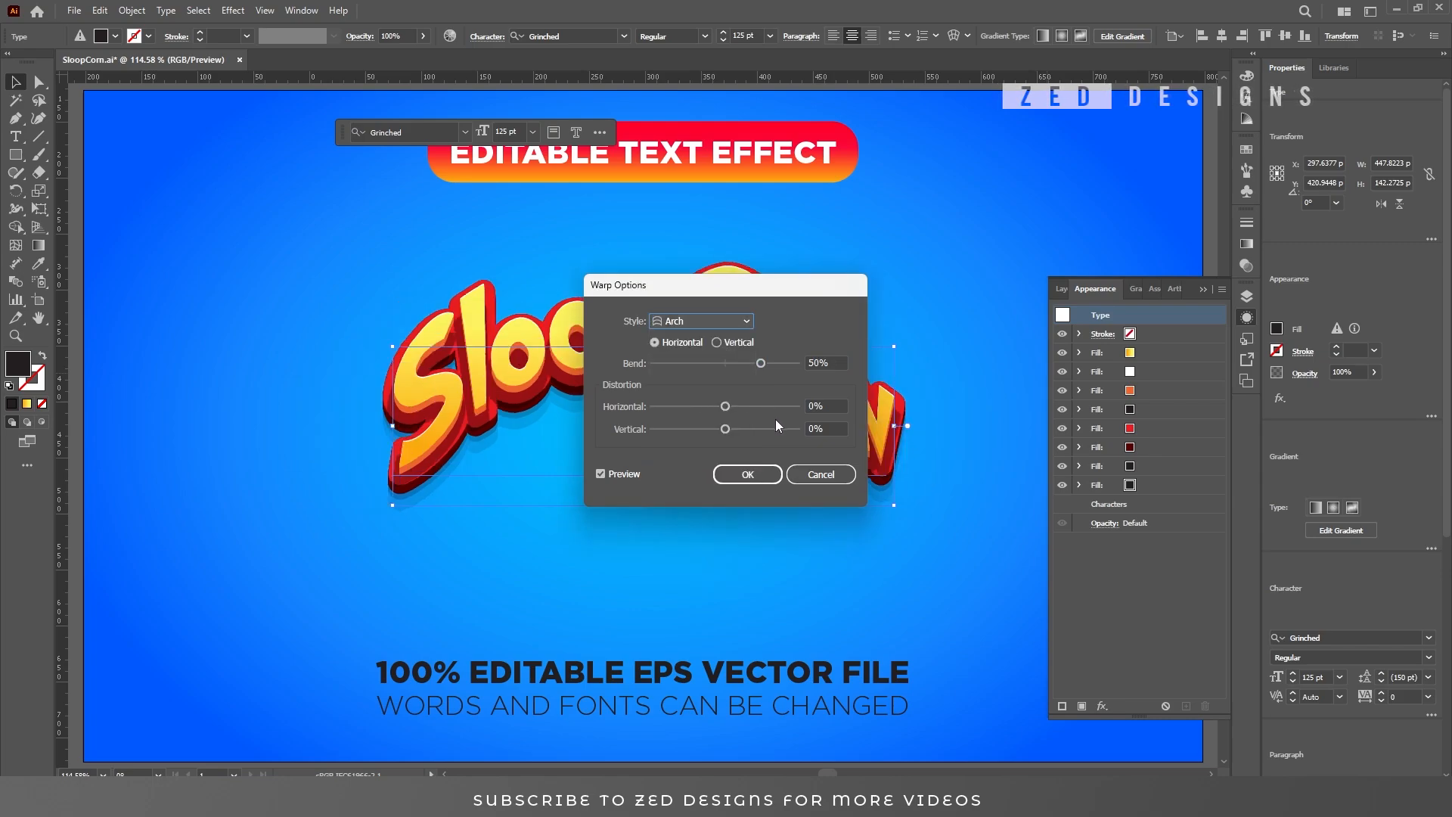
# Set the Arch warp's bend to 26% and vertical distortion to -10%, and apply it
pyautogui.click(825, 368)
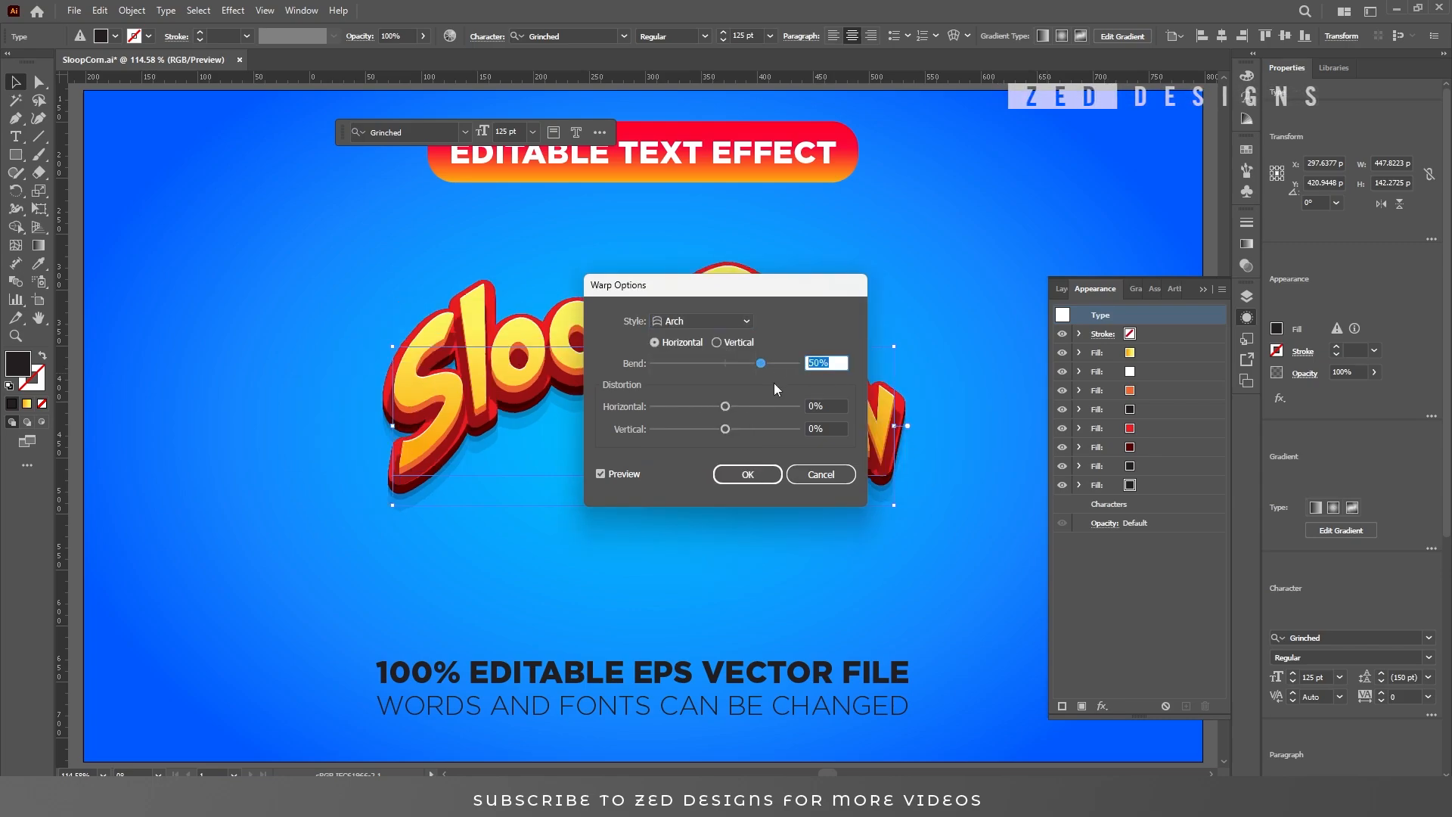
pyautogui.write('26')
pyautogui.press('Tab')
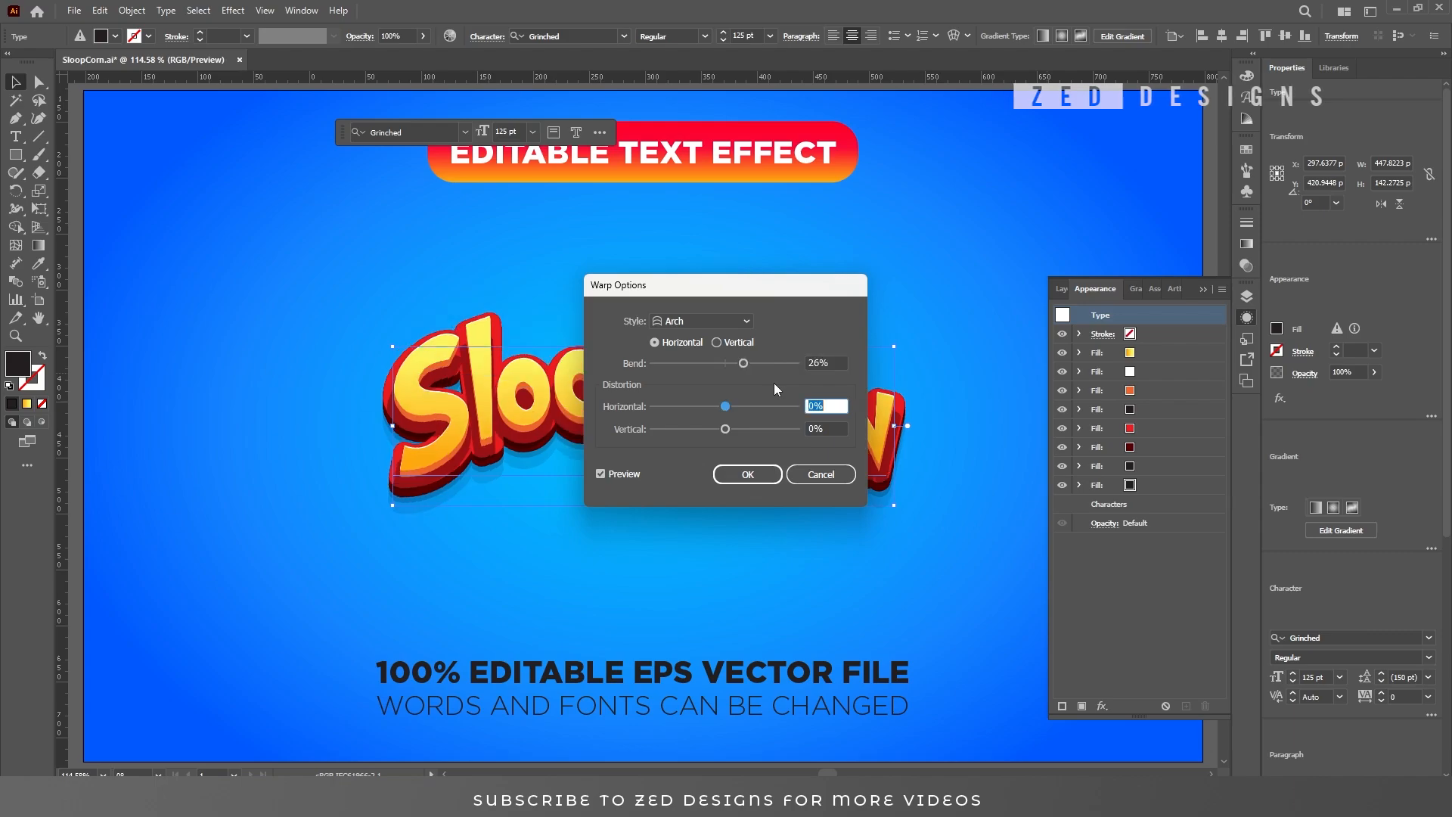
pyautogui.press('Tab')
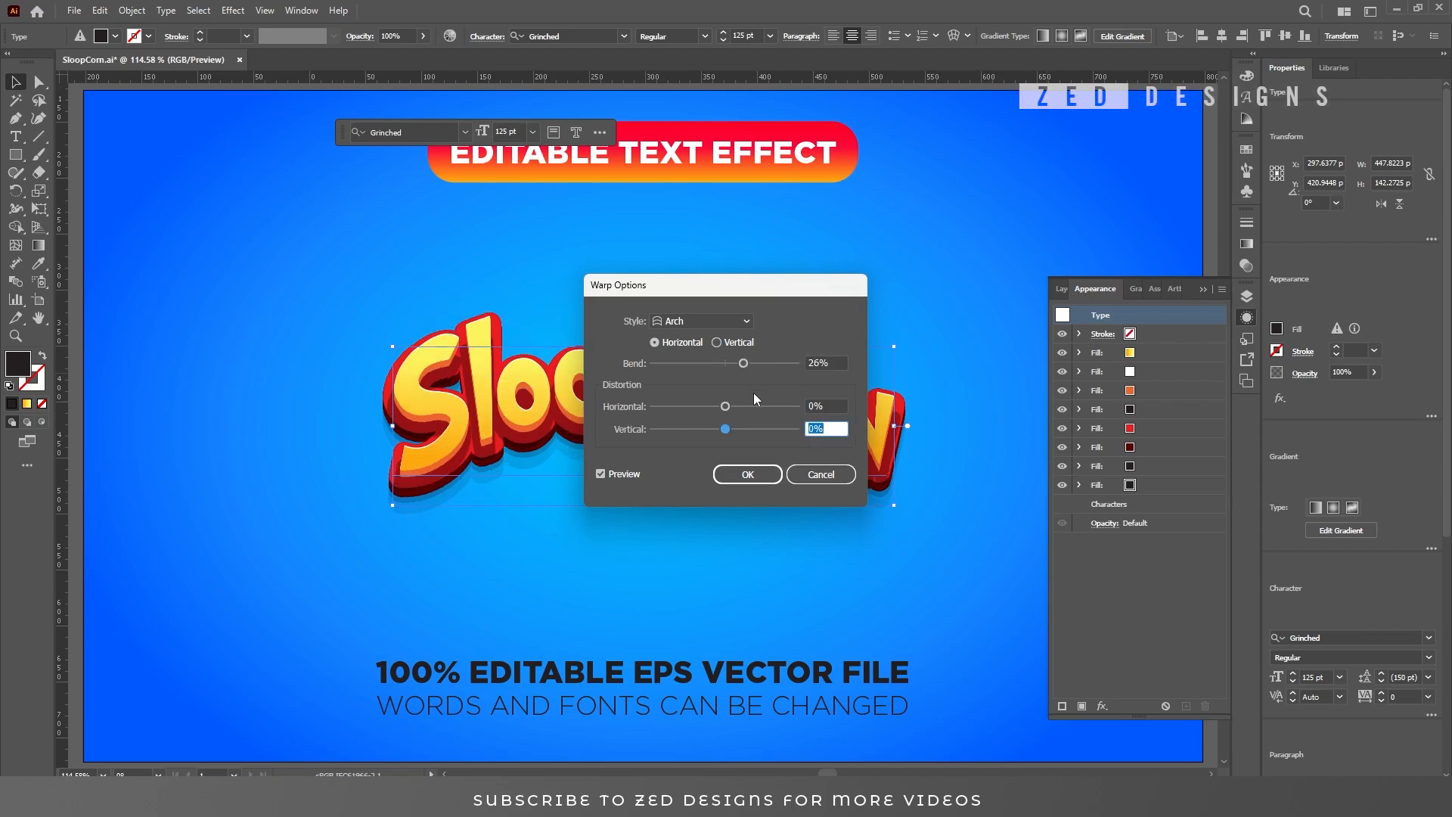
pyautogui.write('-10')
pyautogui.press('Tab')
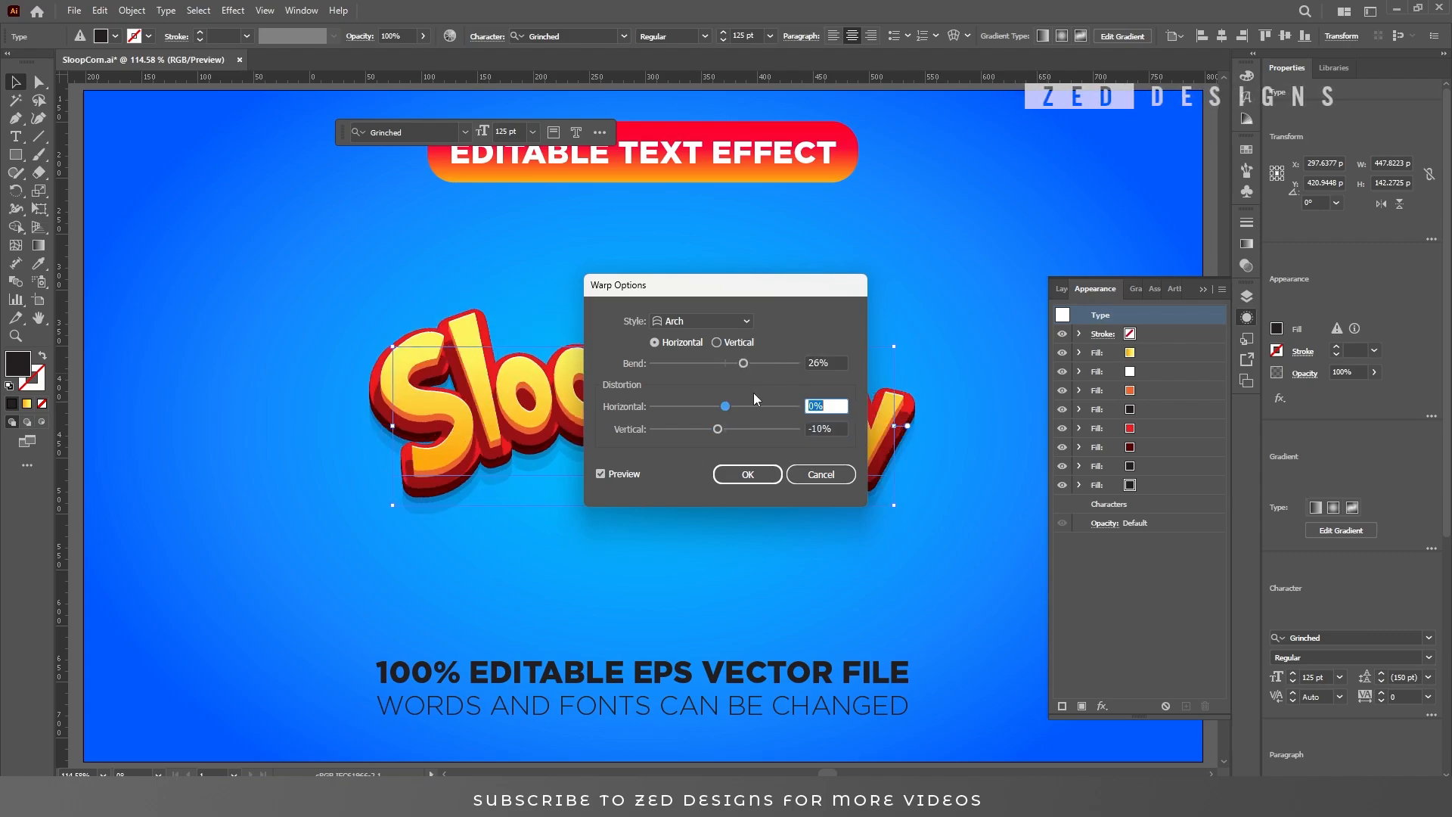
pyautogui.click(751, 473)
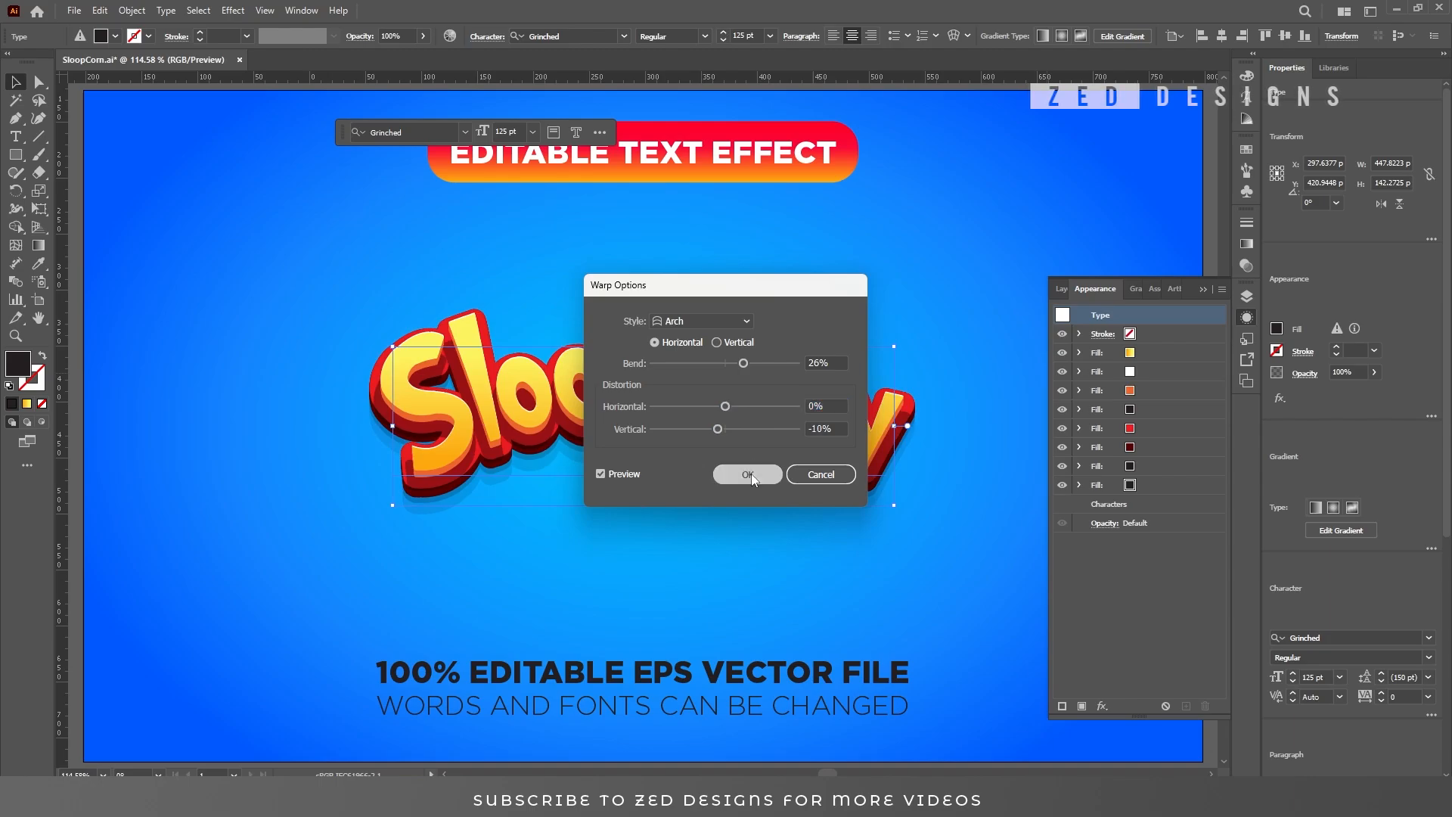